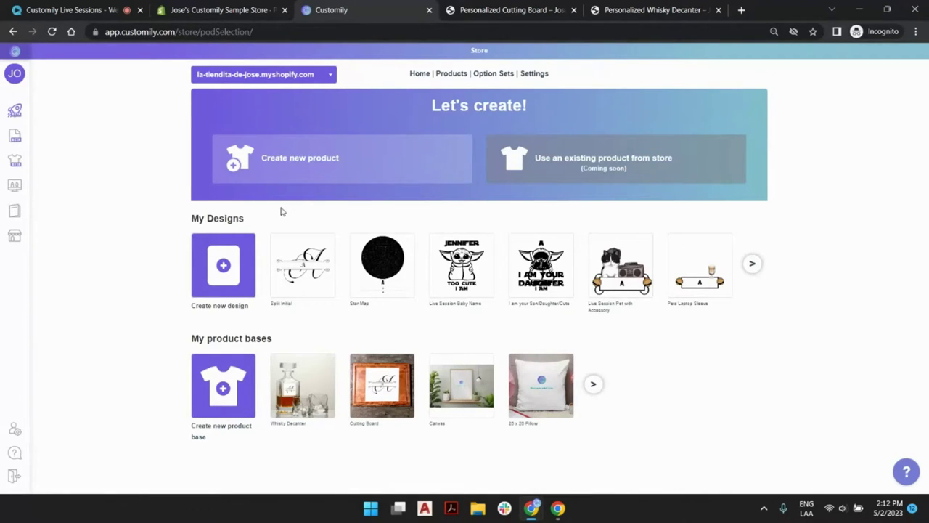
Switch to the Personalized Cutting Board product page in the browser.
mouse_move(3, 220)
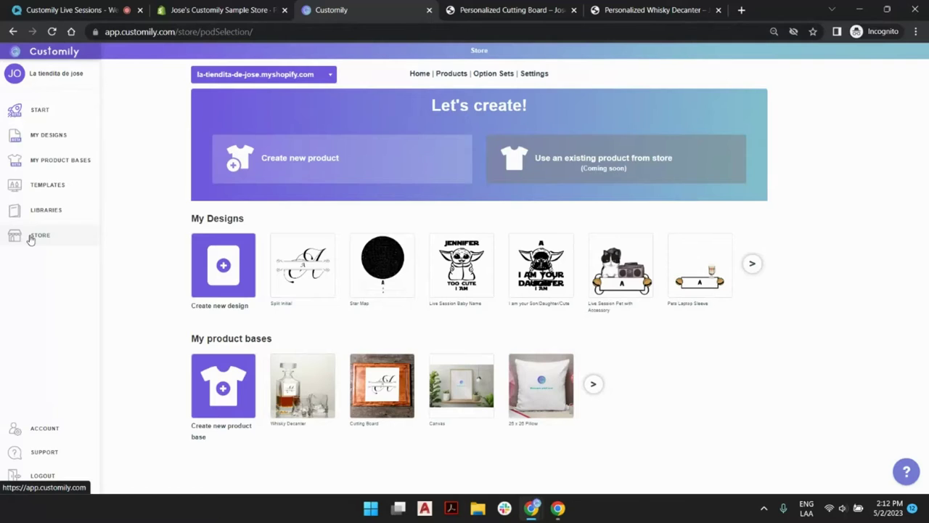
left_click(506, 10)
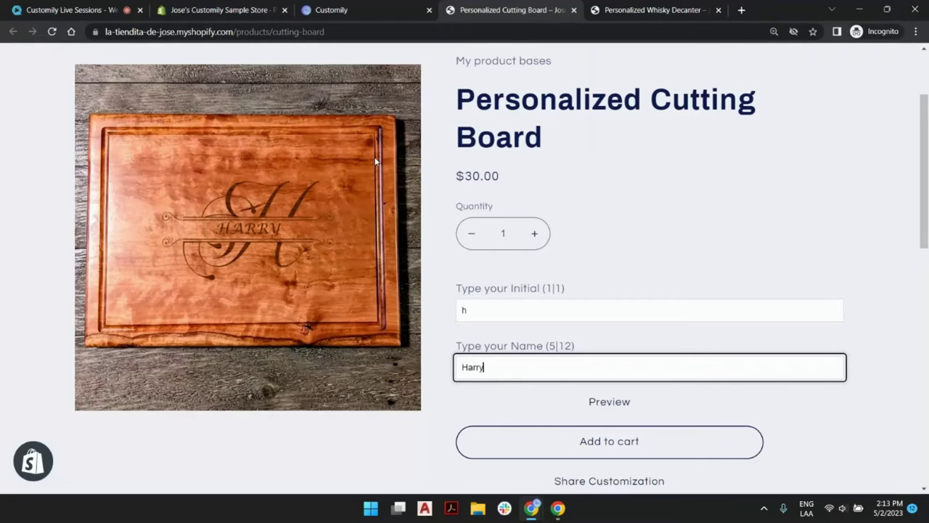
Compare the cutting board and whisky decanter previews in the storefront, then start a new Customily product.
left_click(636, 6)
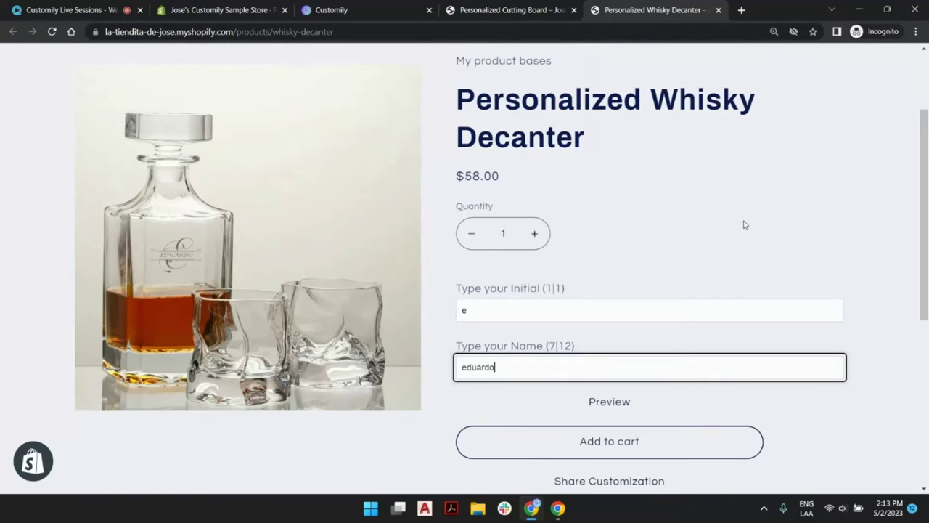
left_click(628, 394)
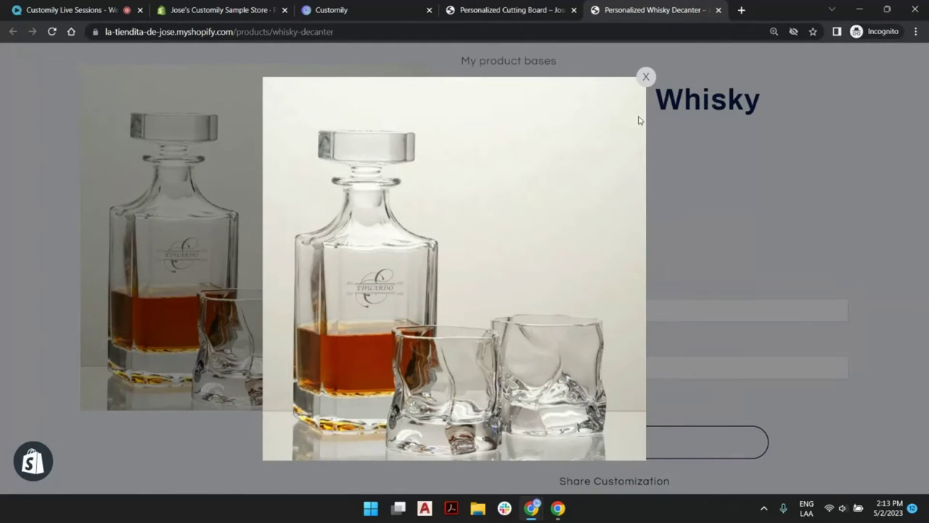
left_click(529, 10)
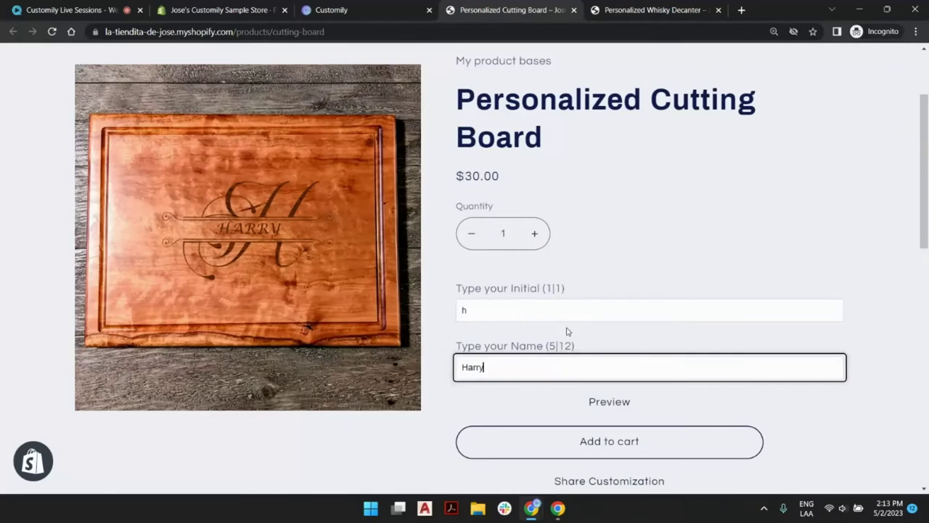
left_click(604, 405)
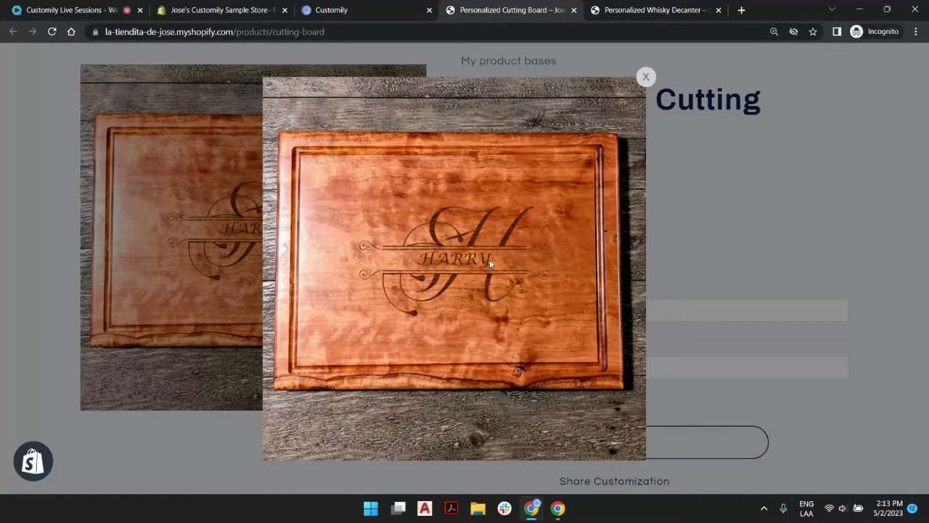
left_click(621, 15)
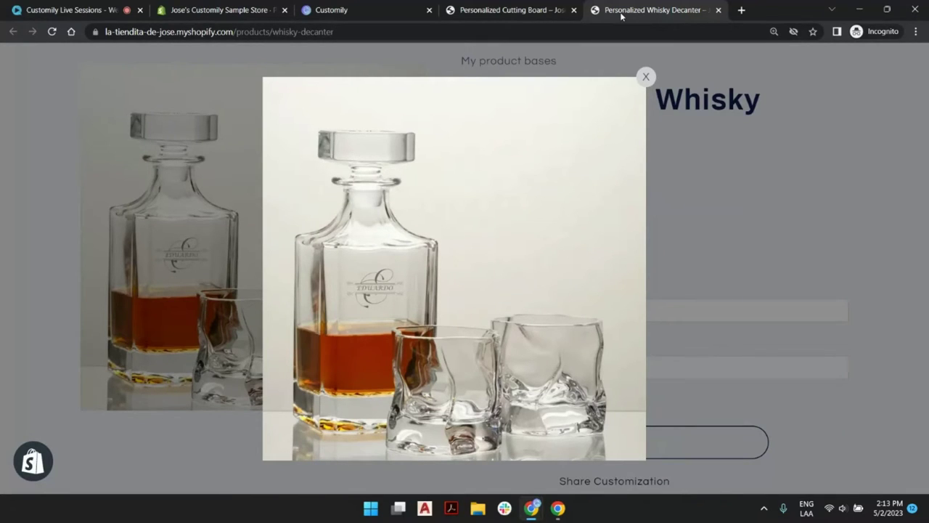
left_click(645, 77)
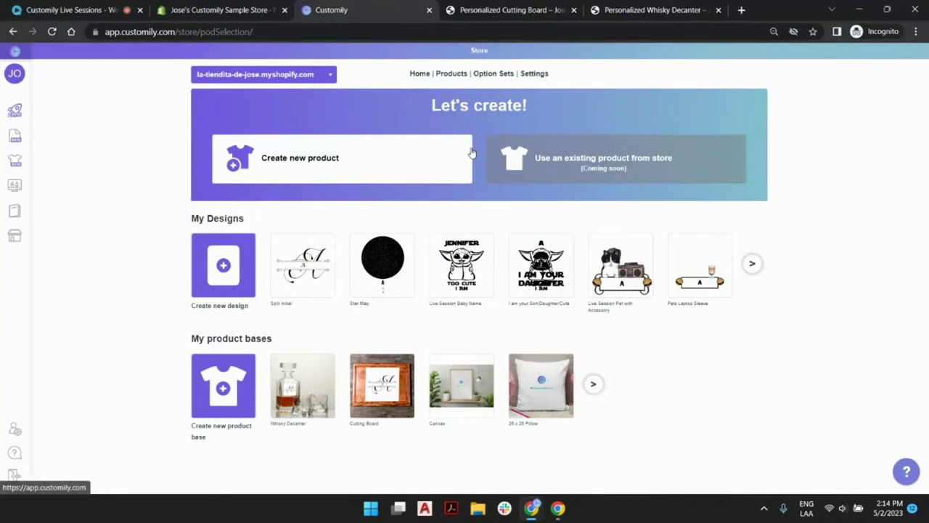
left_click(431, 143)
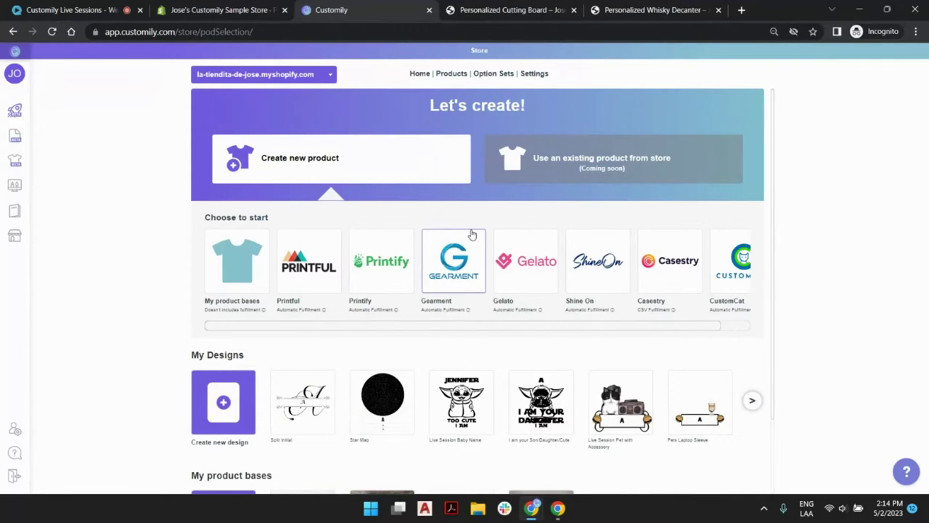
scroll(473, 234, "down", 1)
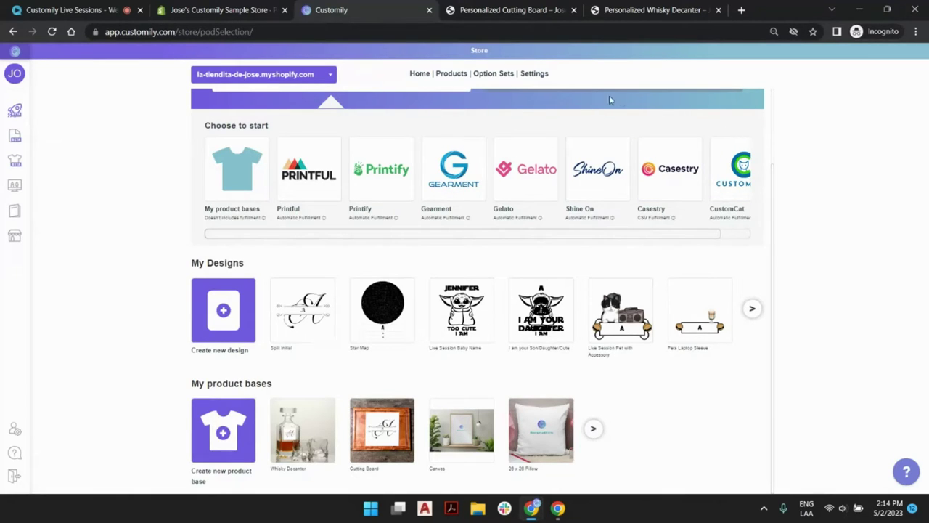
mouse_move(283, 221)
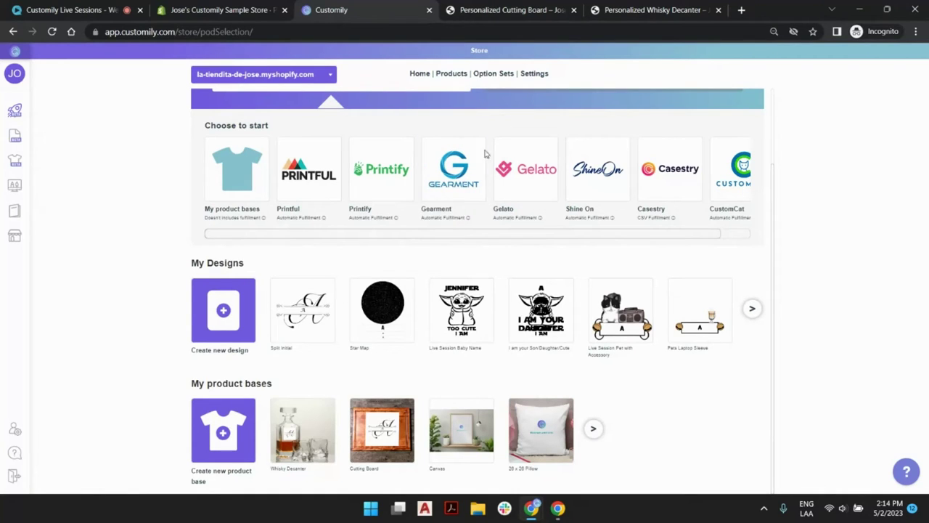
left_click(430, 155)
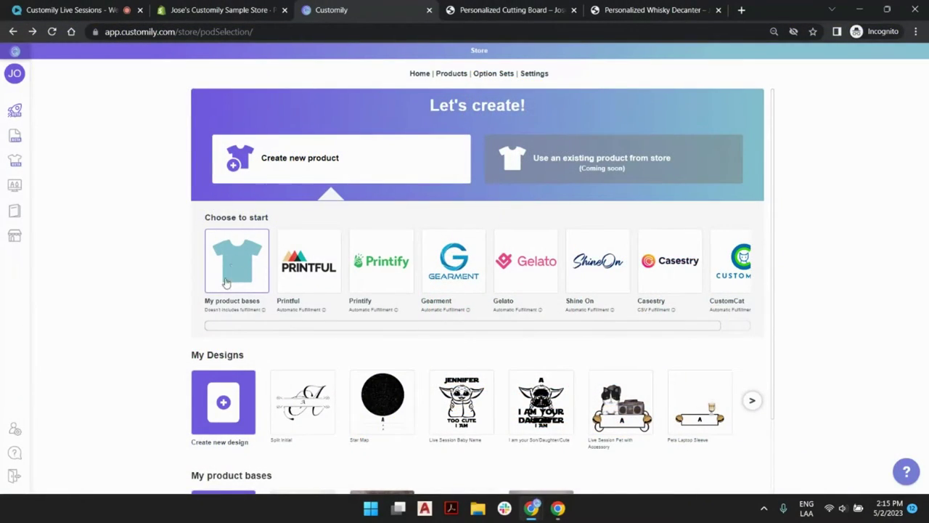
scroll(246, 233, "down", 1)
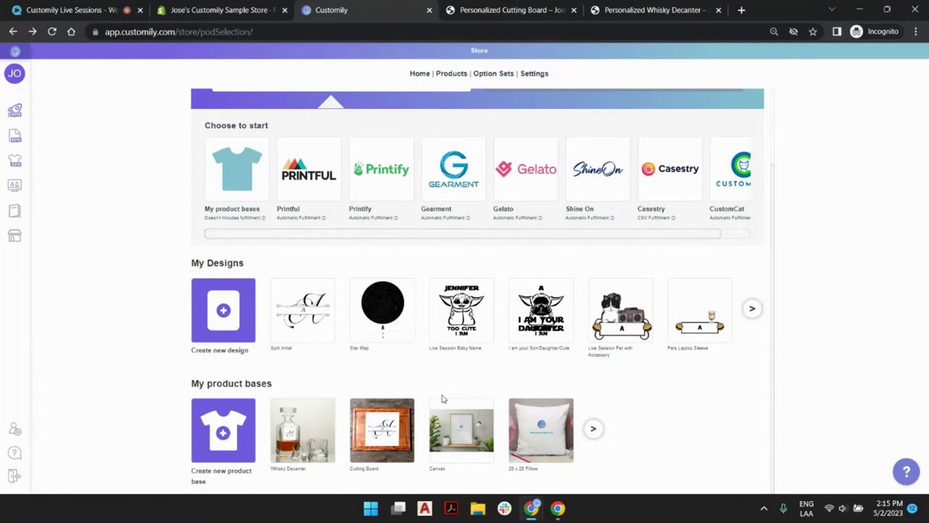
Create a 200 × 200 mm product base template named 'Live Session Cutting Board'.
left_click(231, 434)
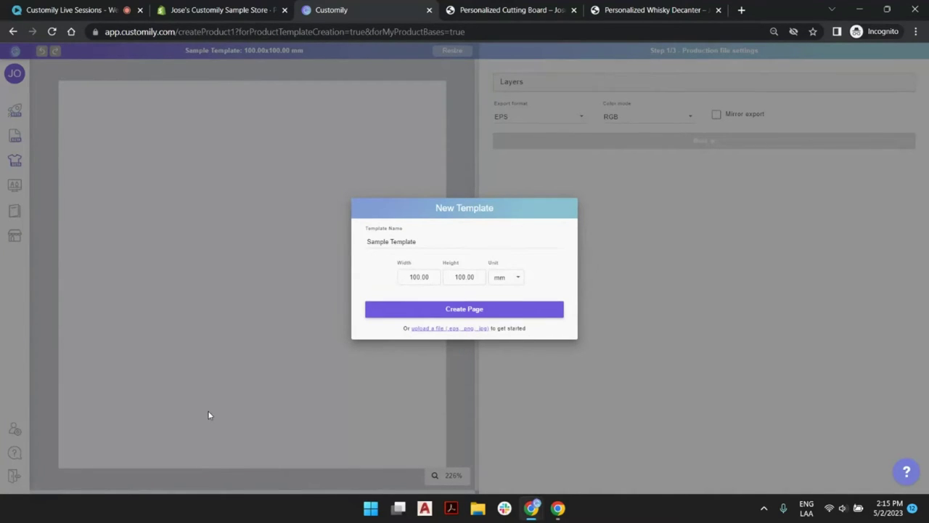
triple_click(398, 243)
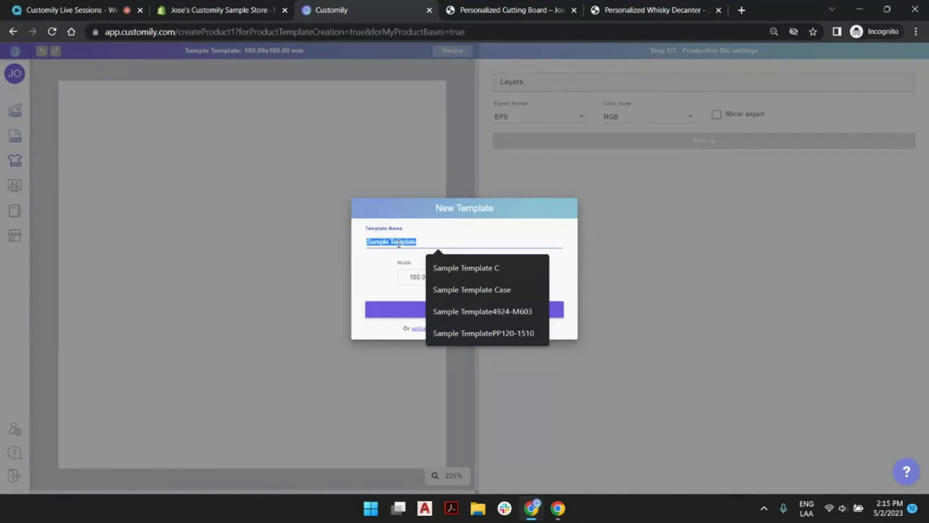
type("Live Sess")
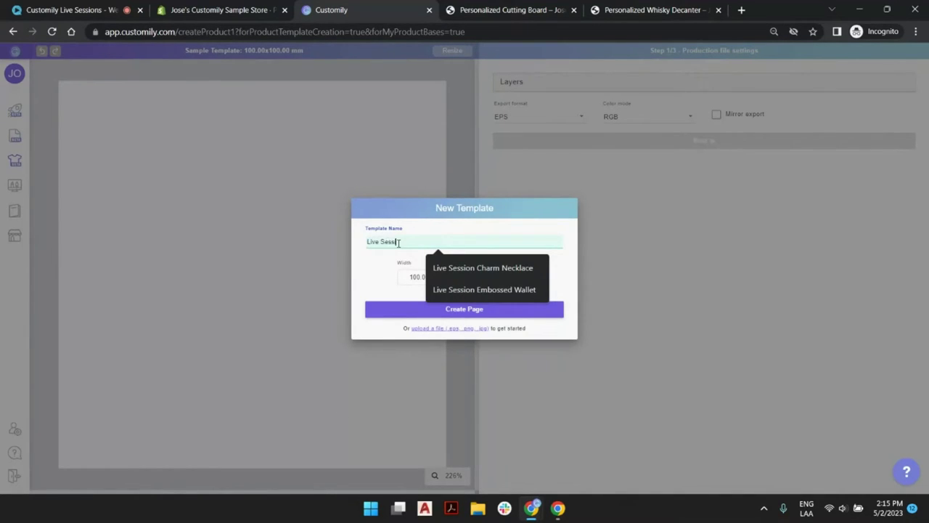
type("ion Cutting B")
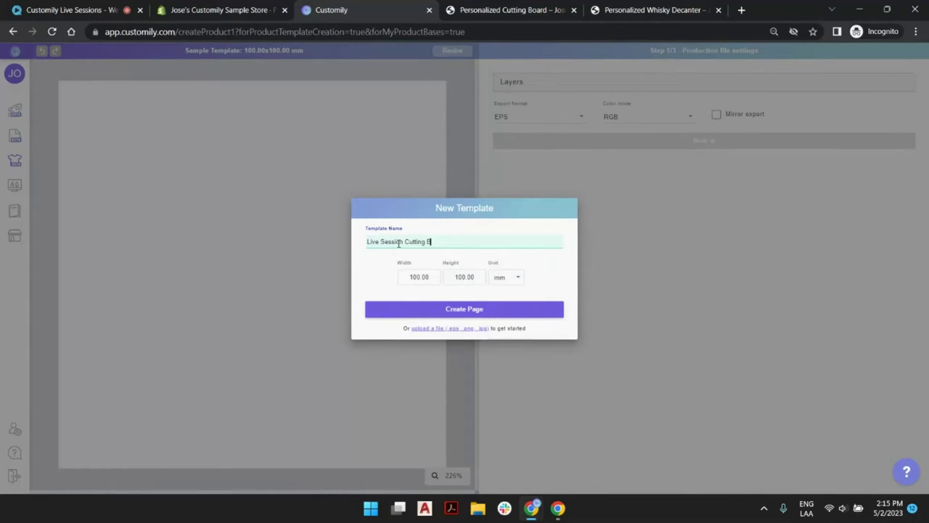
type("oard")
key("Tab")
type("200")
key("Tab")
type("200")
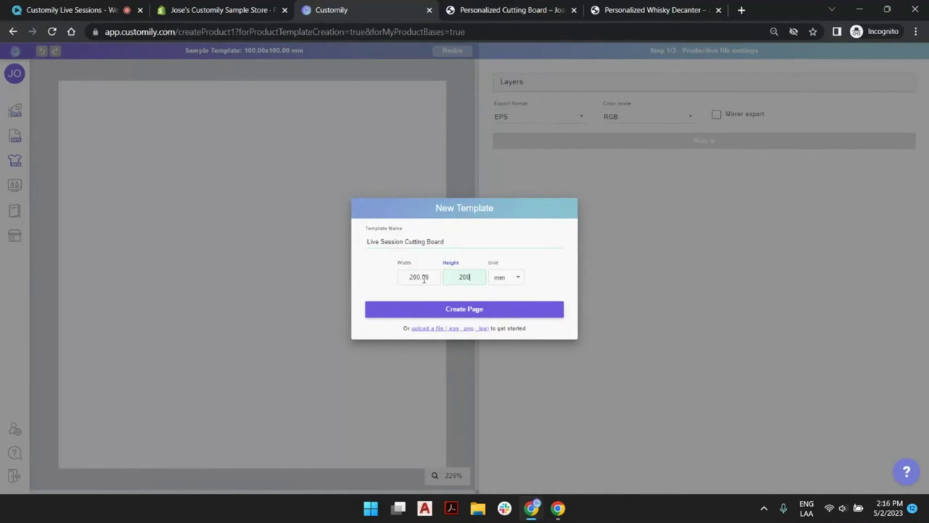
left_click(489, 310)
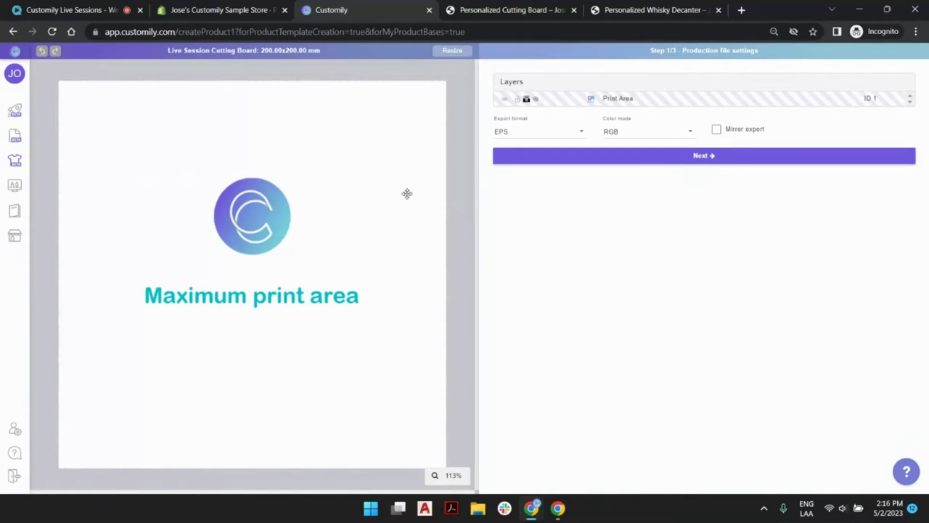
left_click(532, 136)
Set the template's export format to PDF and select the print area.
left_click(518, 174)
left_click(457, 121)
left_click(353, 234)
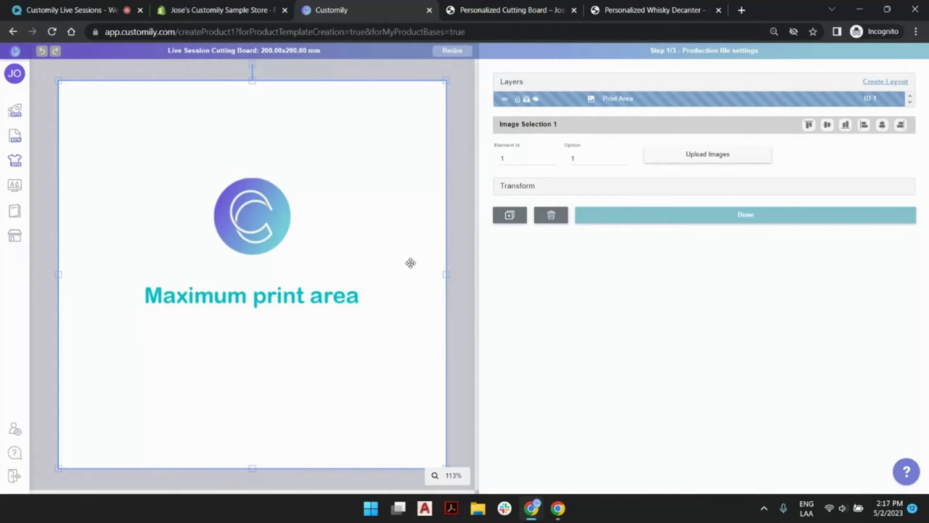
left_click(460, 95)
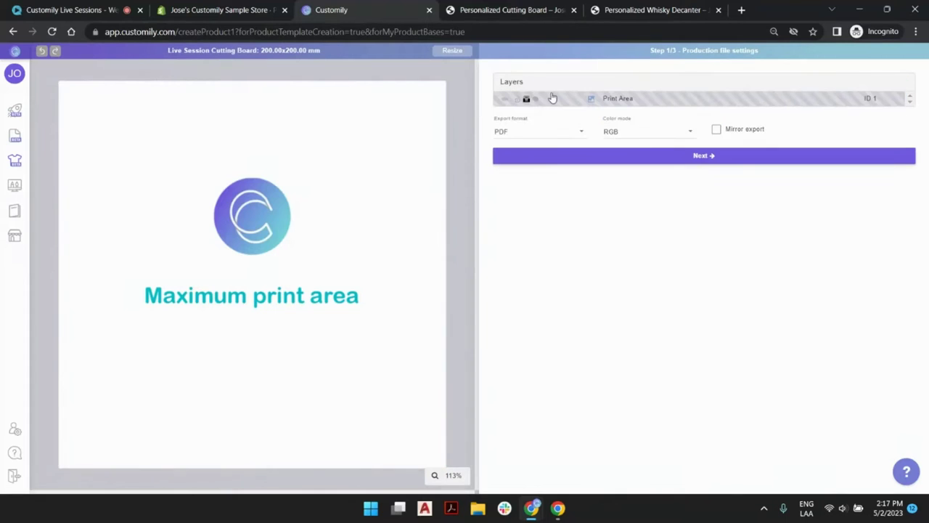
left_click(424, 119)
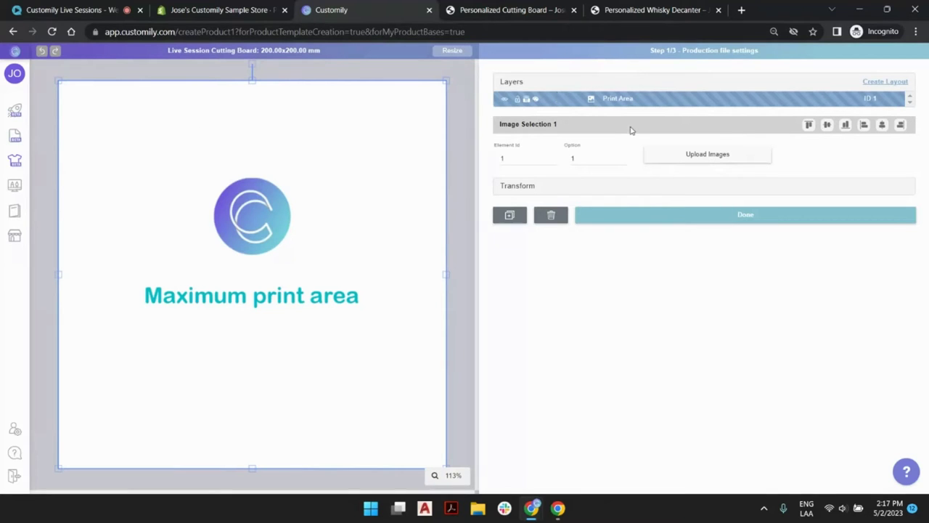
Upload the split-letter 'A' monogram PNG into the print area.
left_click(744, 163)
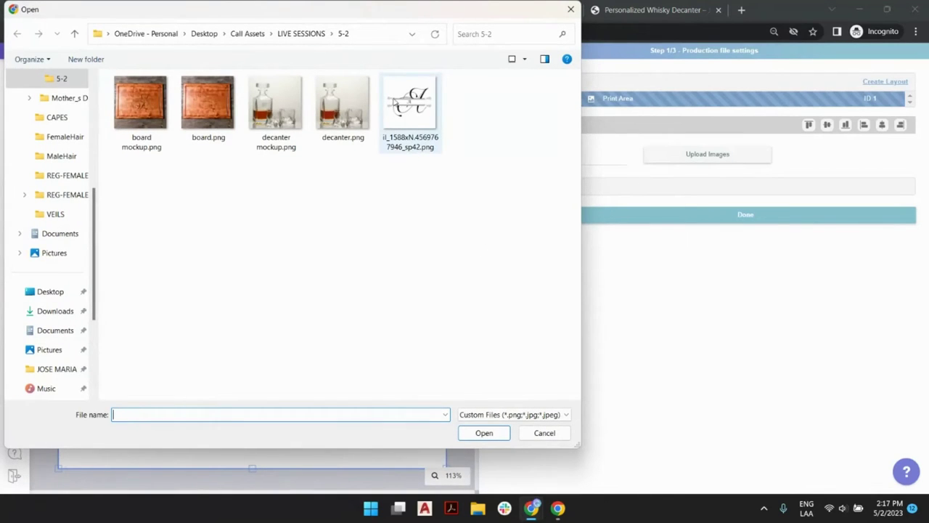
left_click(411, 114)
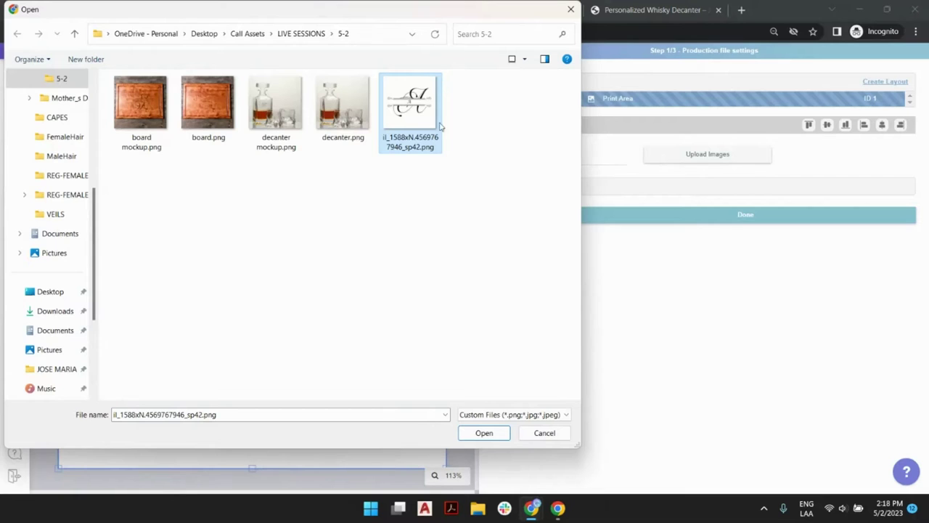
double_click(419, 136)
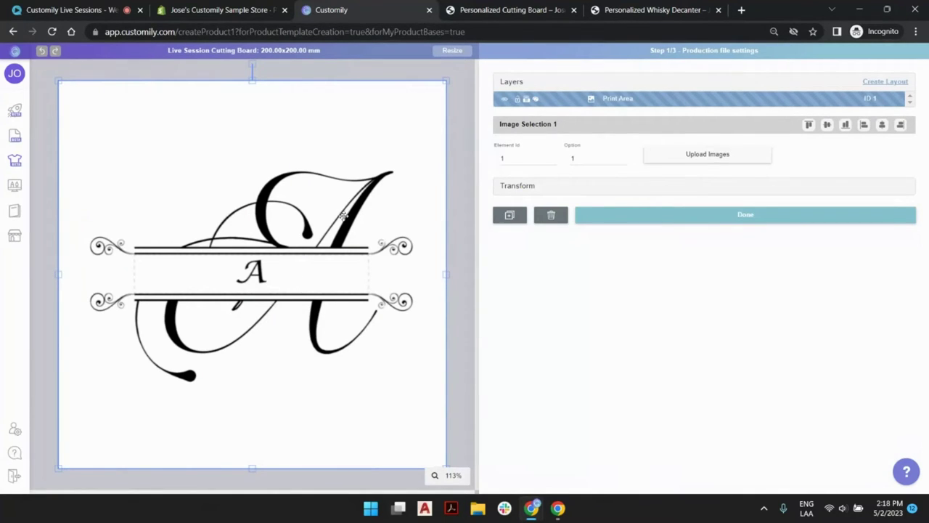
Keep PDF/RGB export, advance to Step 2/3 Preview settings, and view the storefront cutting board page.
left_click(463, 190)
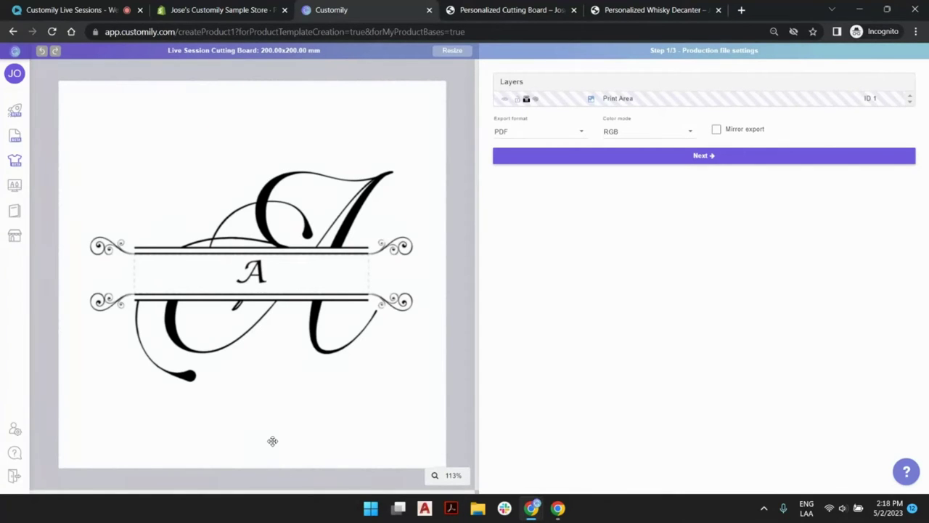
left_click(267, 377)
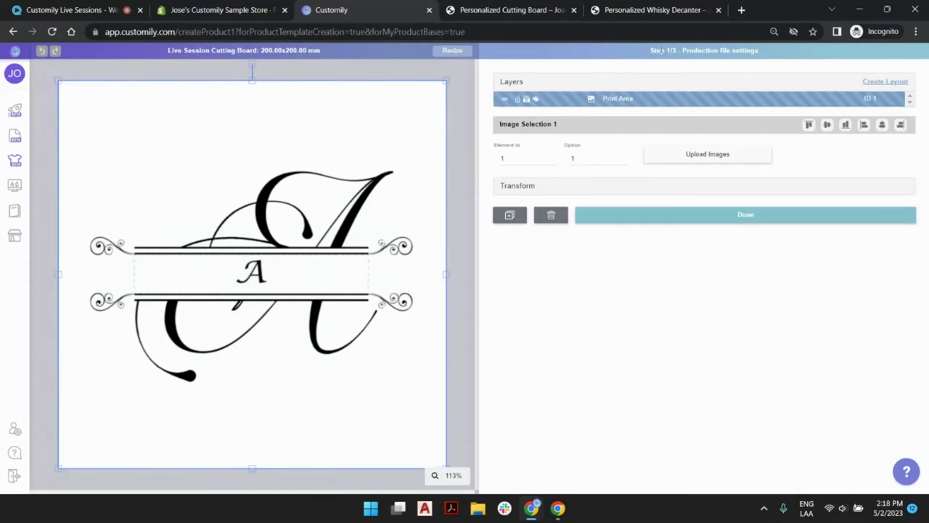
left_click(471, 235)
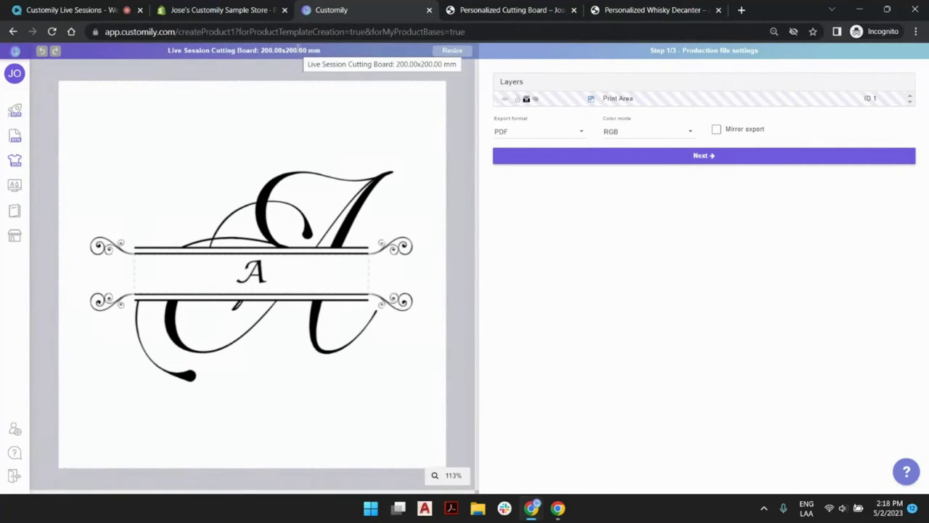
left_click(672, 158)
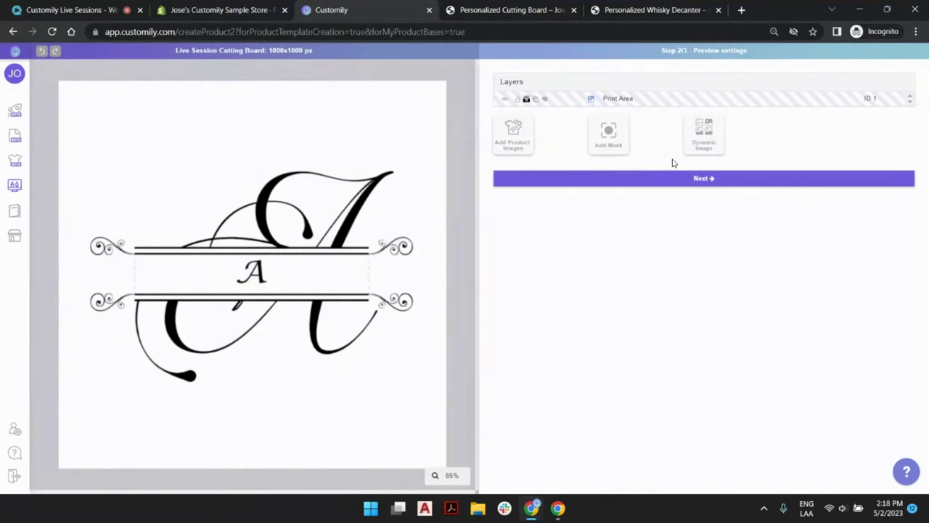
left_click(548, 6)
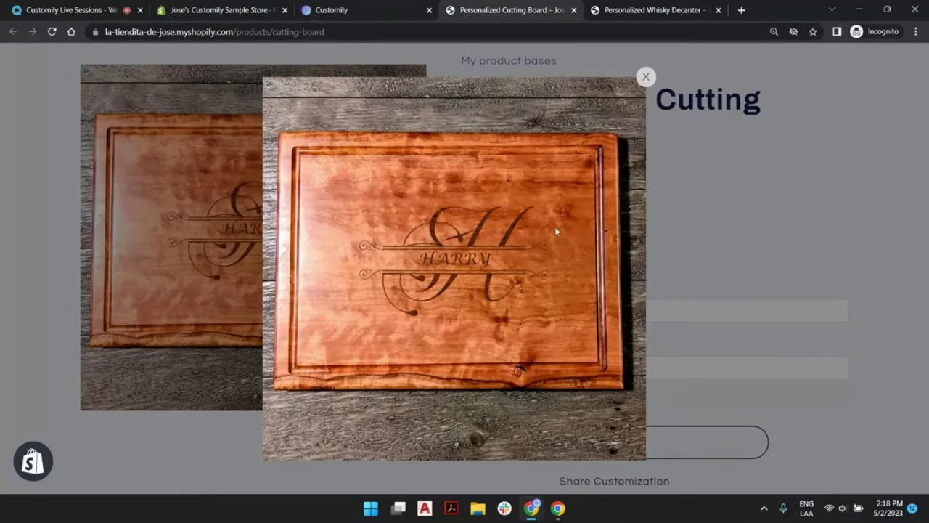
Close the enlarged photo to view the $30.00 Personalized Cutting Board page.
left_click(644, 77)
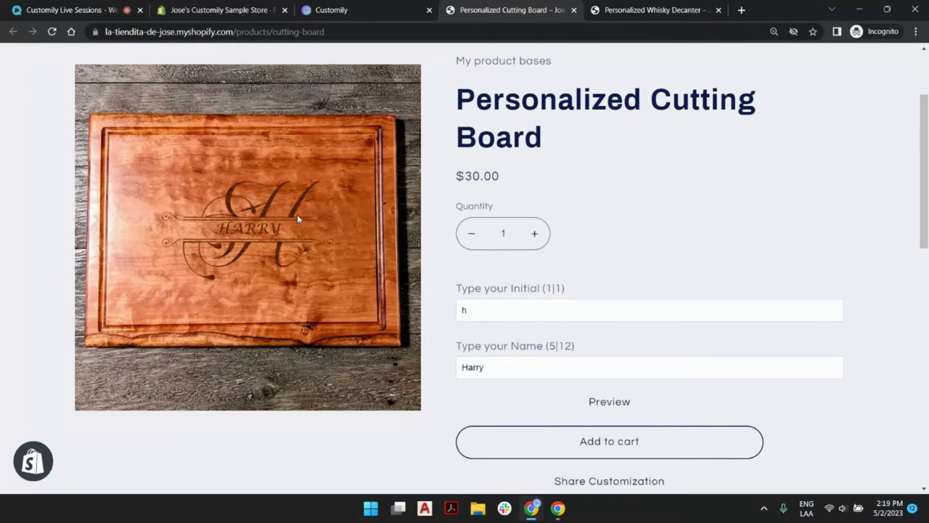
Back in Customily, add a Product Images layer using board.png as the preview background.
left_click(329, 9)
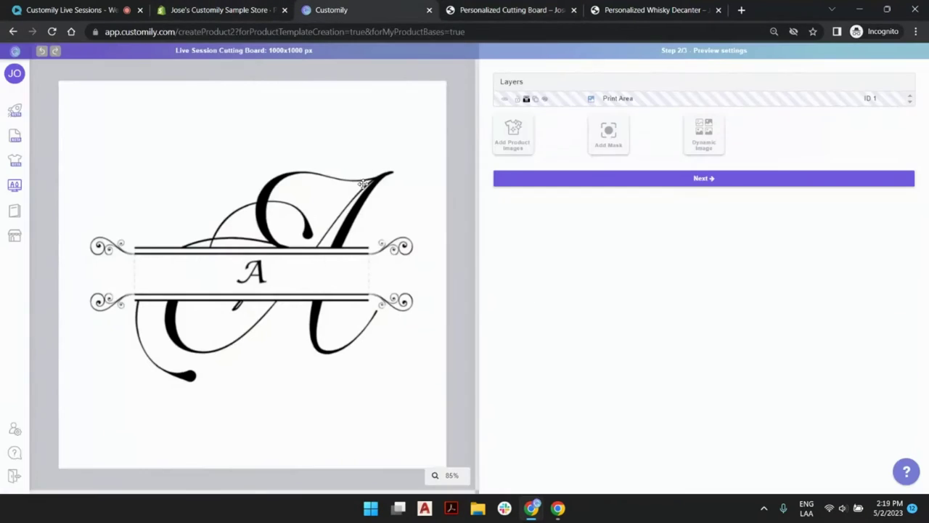
left_click(397, 137)
left_click(464, 93)
left_click(513, 131)
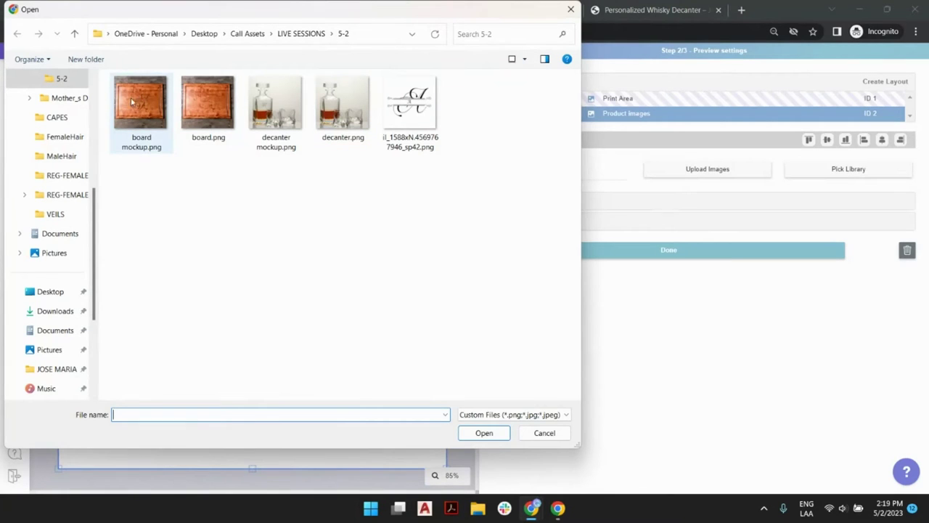
left_click(211, 101)
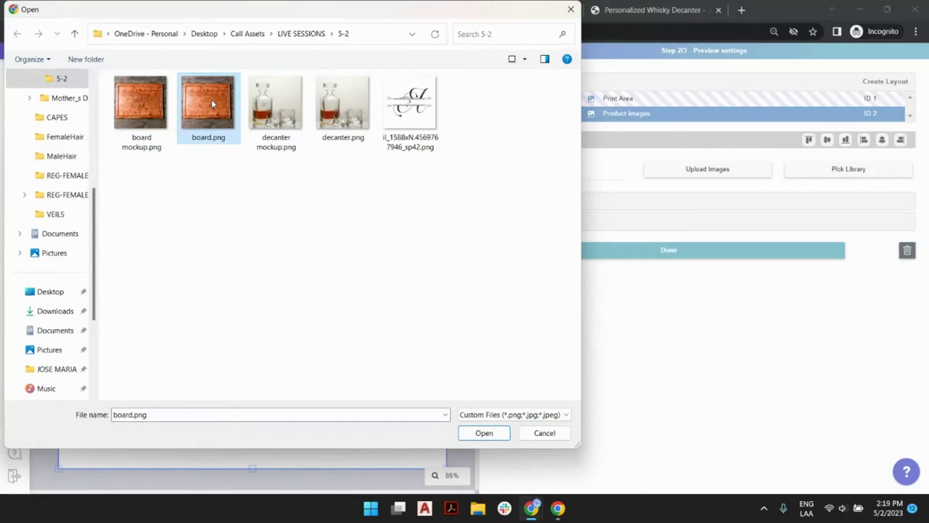
double_click(211, 98)
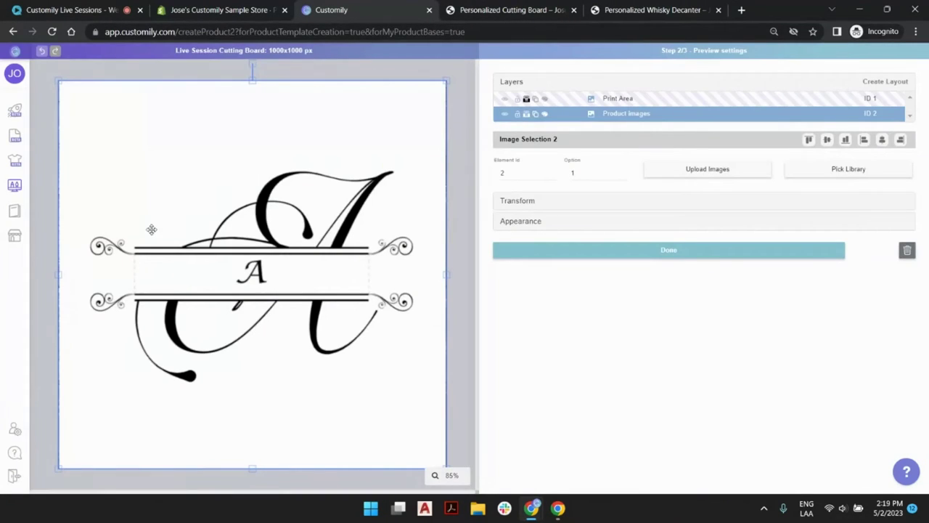
Enlarge the Print Area by its corners and center it over the cutting board photo.
left_click(629, 100)
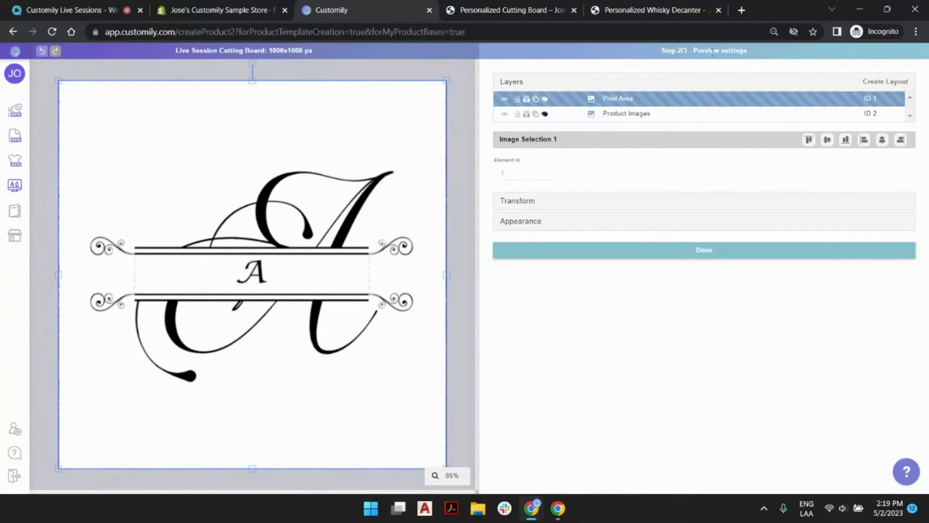
left_click_drag(662, 50, 746, 50)
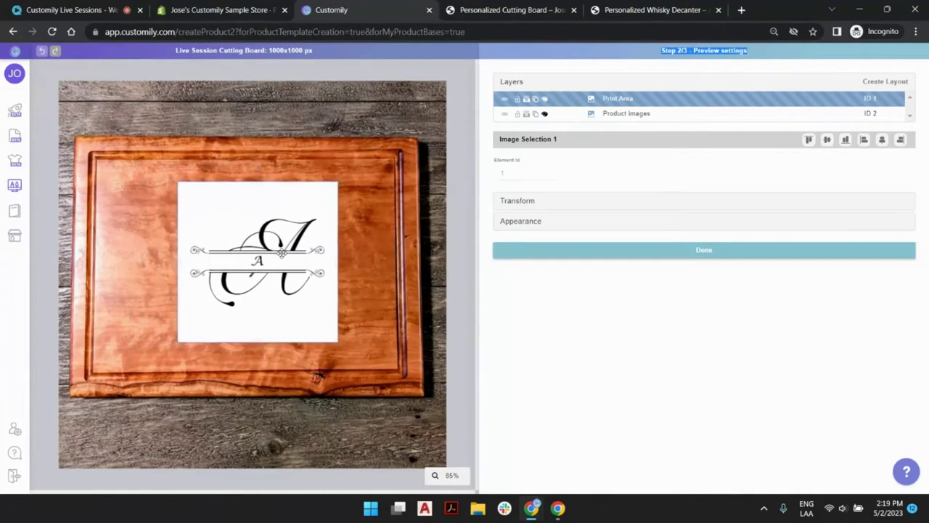
left_click_drag(178, 186, 160, 168)
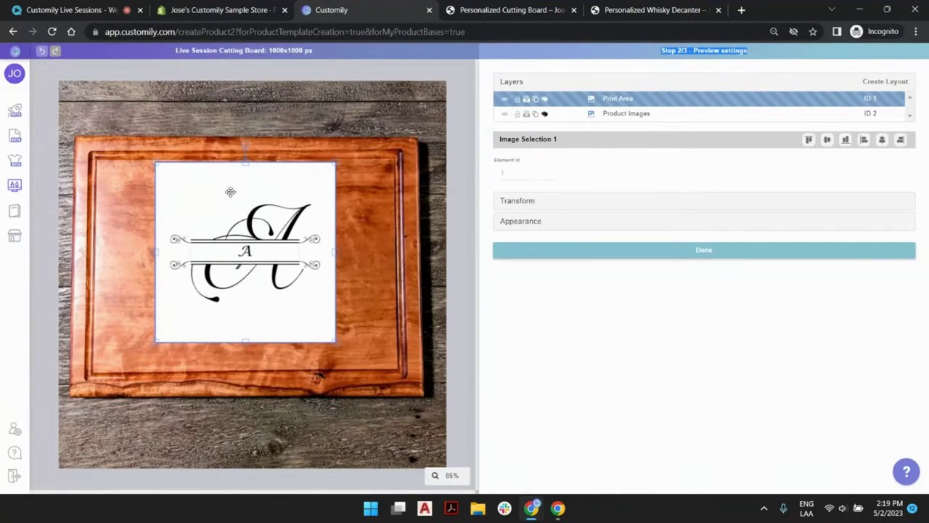
left_click_drag(335, 341, 363, 361)
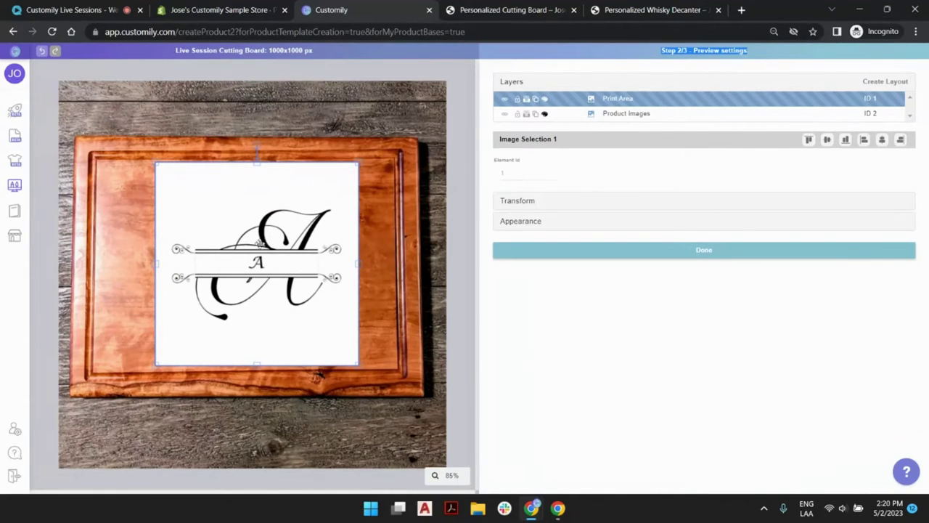
left_click_drag(258, 258, 249, 260)
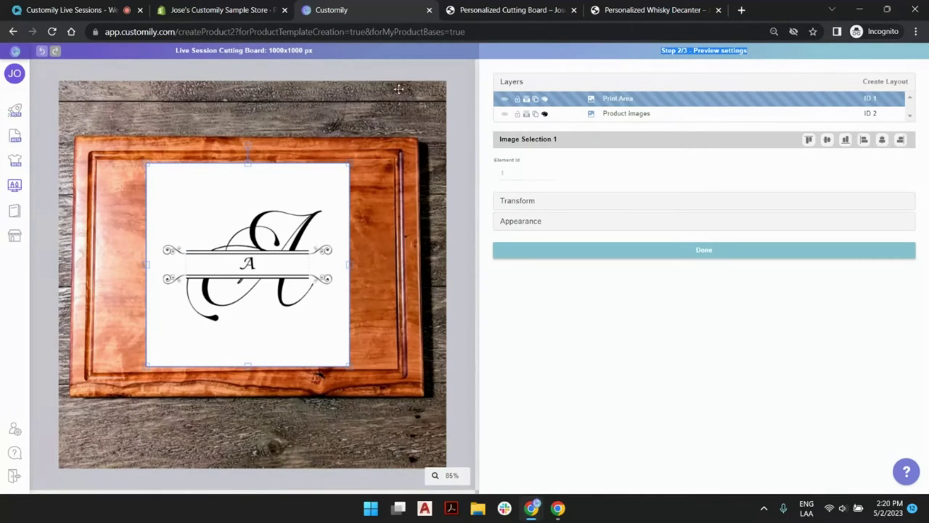
Set the print area's horizontal skew to -1 degree in Transform.
left_click(520, 202)
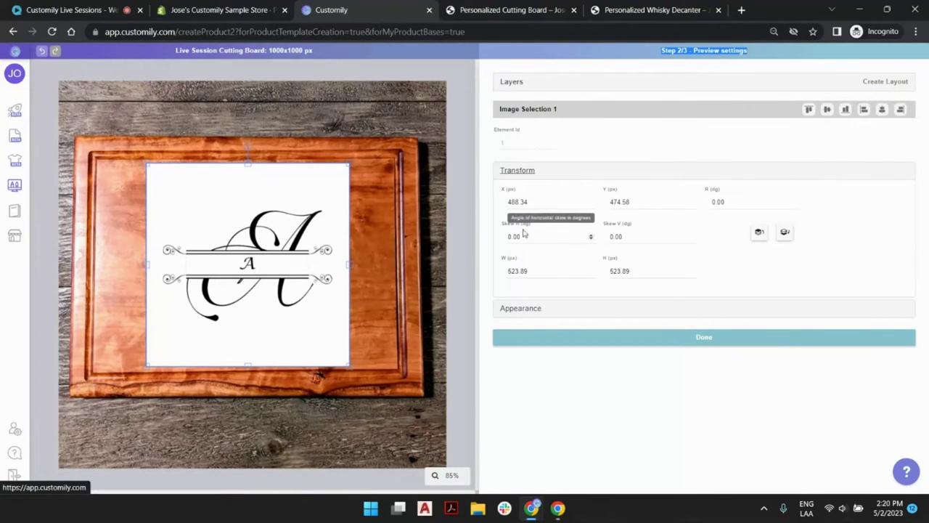
left_click(591, 239)
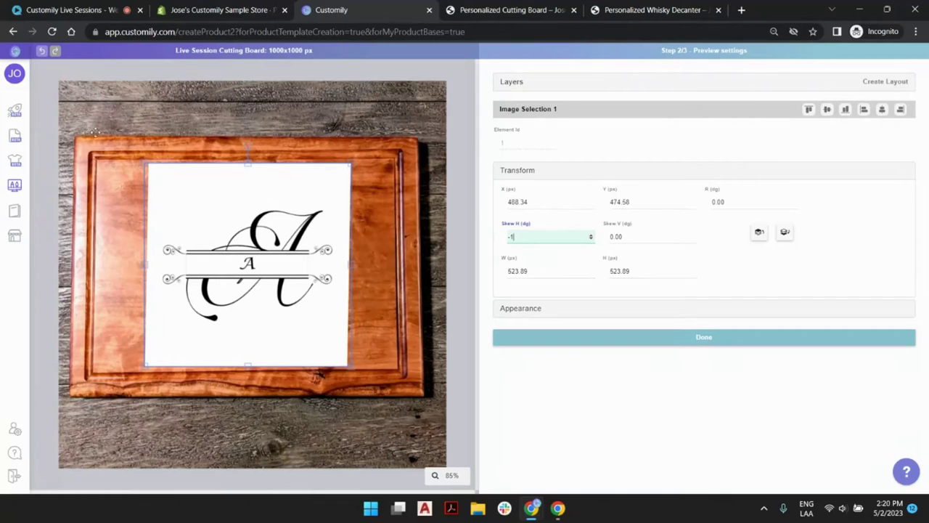
left_click(325, 119)
left_click(454, 100)
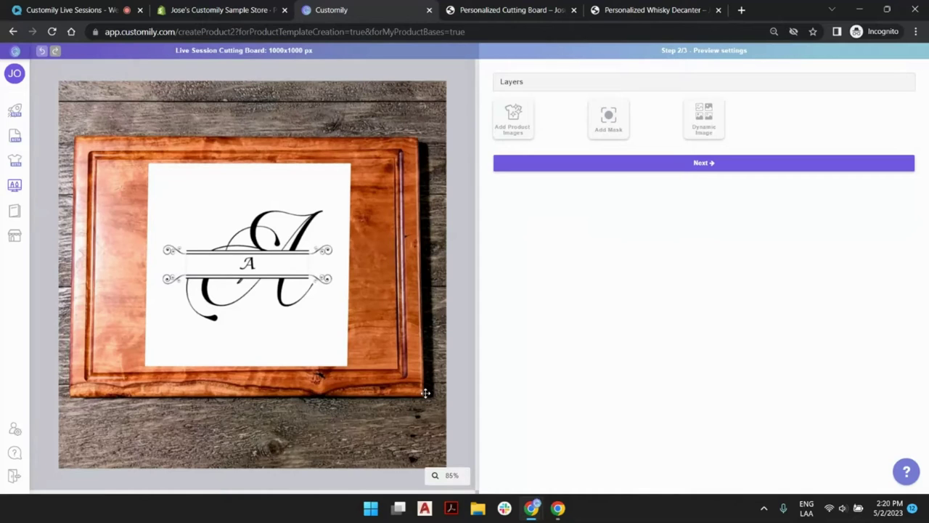
left_click(157, 169)
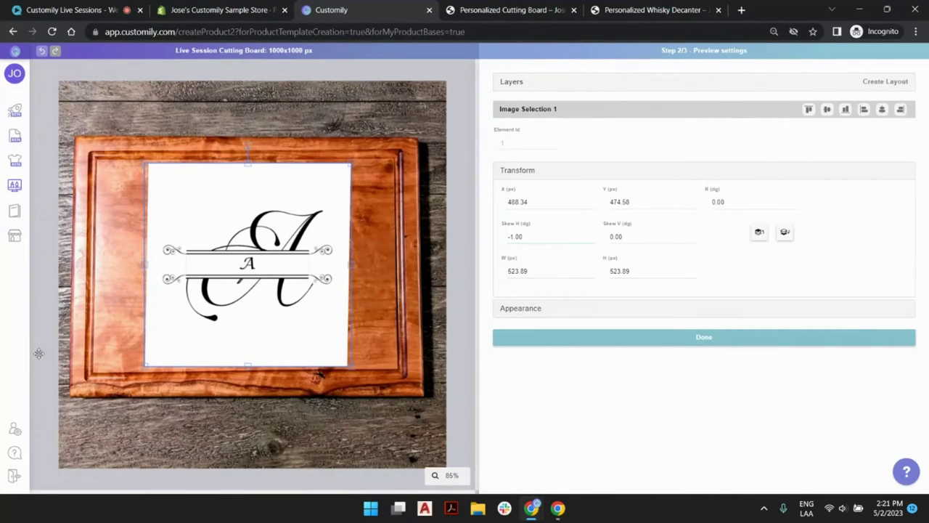
left_click(458, 73)
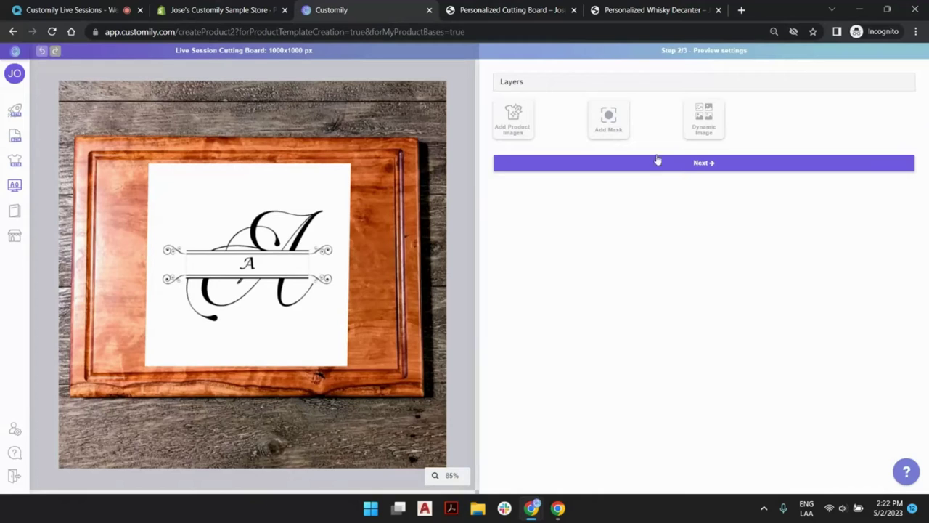
left_click(717, 118)
Check the layers on Step 3/3 Template Review, then save to bring up Add Variants.
left_click(708, 165)
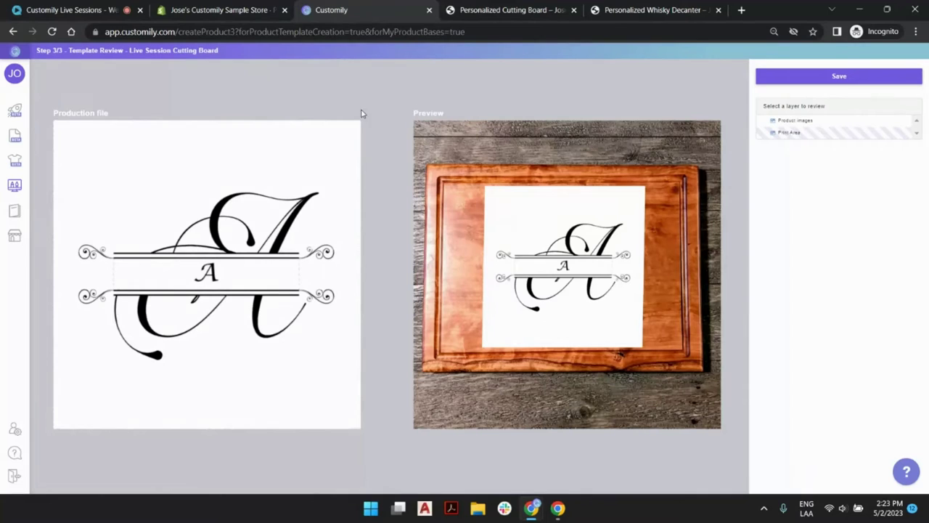
left_click(339, 133)
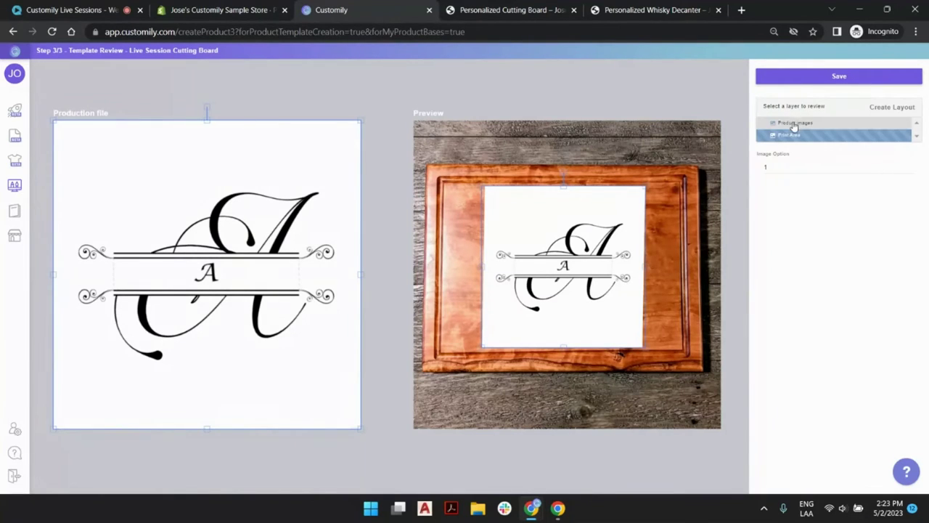
left_click(686, 112)
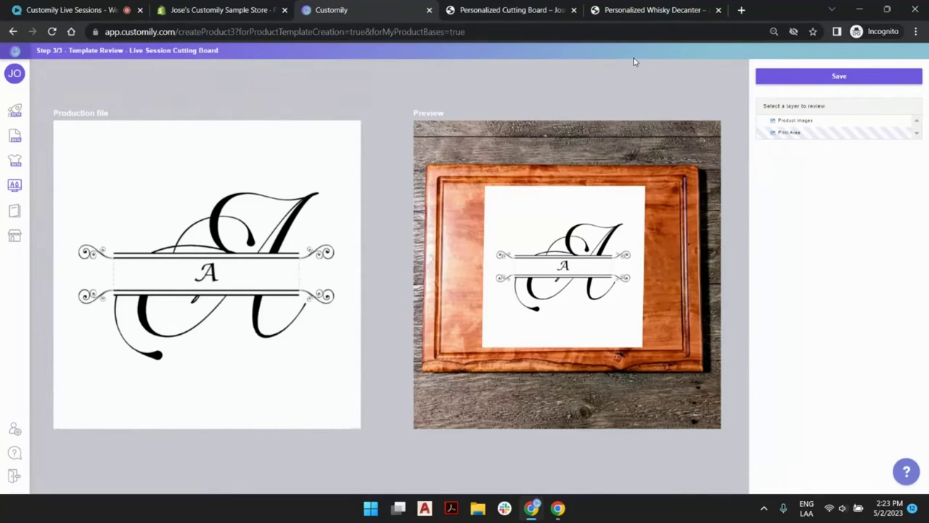
left_click(627, 208)
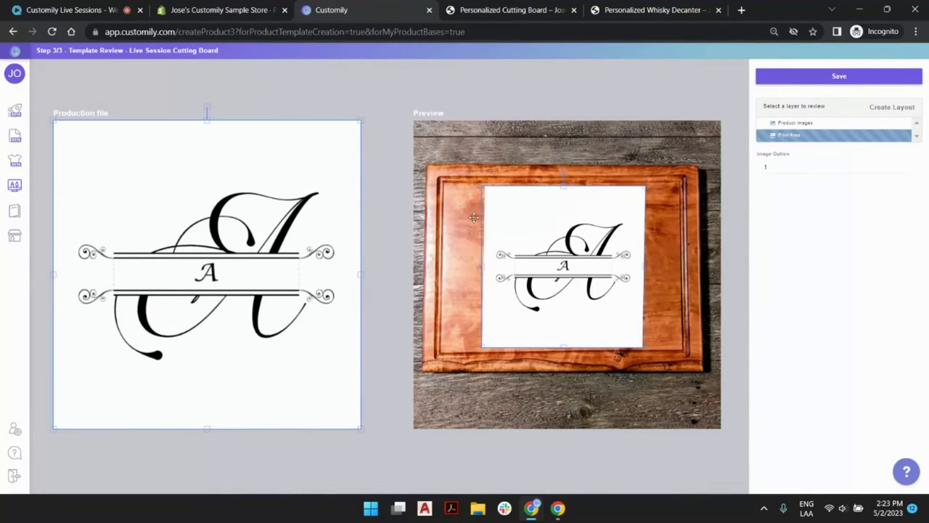
left_click(590, 81)
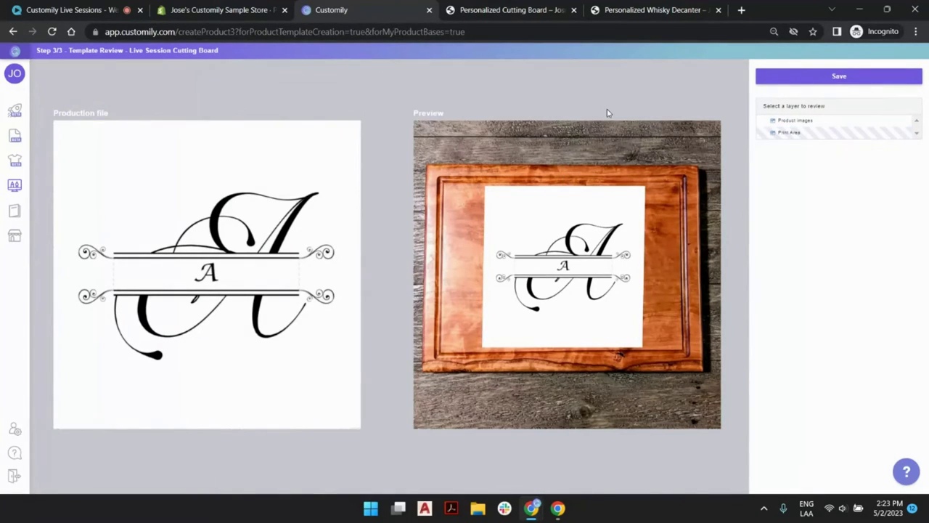
left_click(824, 75)
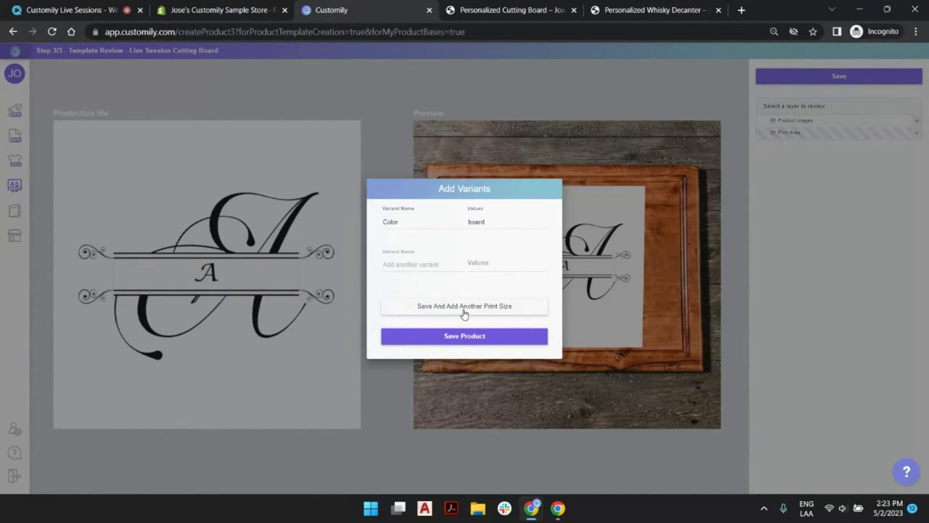
Add a second variant named Size below the existing Color variant.
left_click(408, 263)
left_click(500, 269)
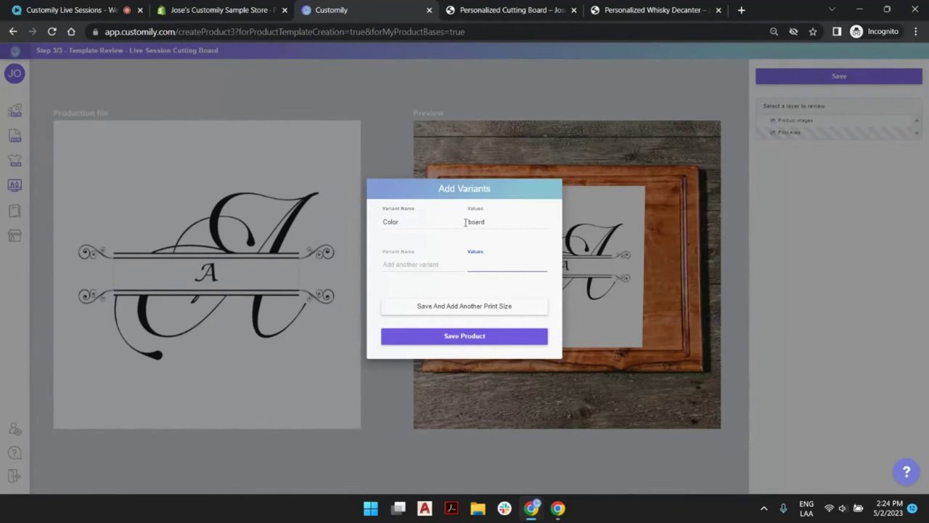
double_click(390, 221)
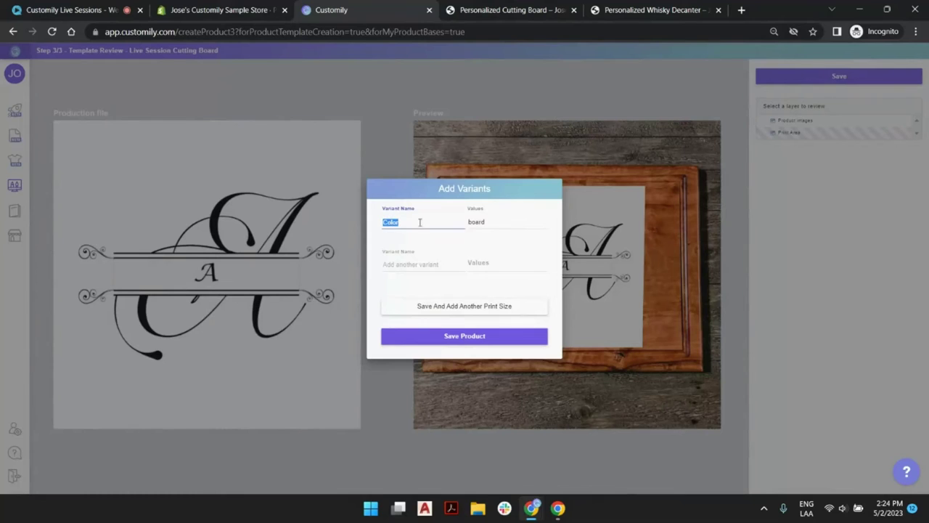
left_click(414, 244)
left_click(385, 265)
type("Size")
left_click(494, 266)
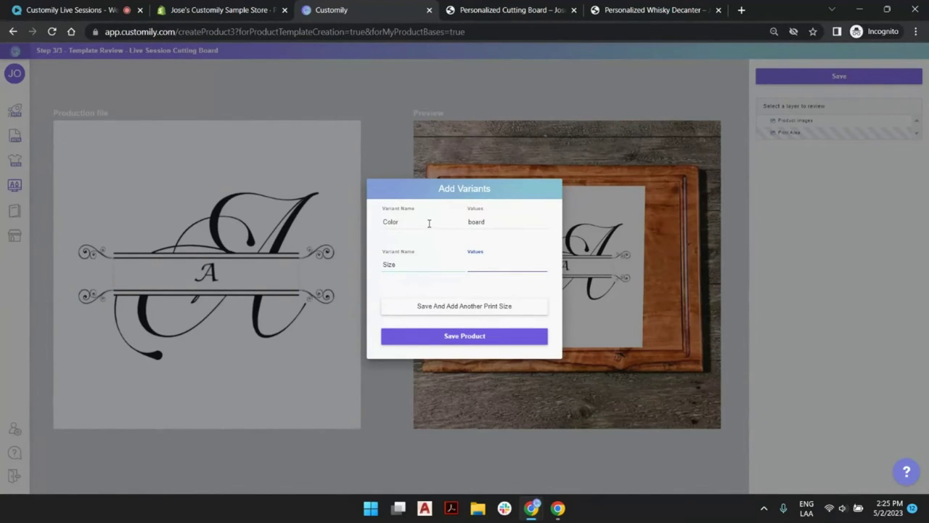
Delete the Size variant name so only the Color variant remains.
left_click(389, 265)
double_click(389, 265)
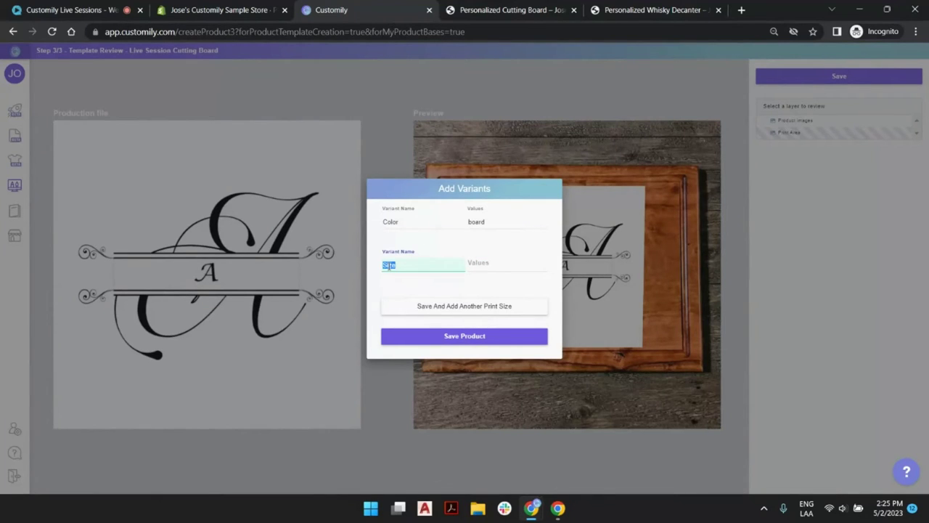
key("BackSpace")
left_click(397, 223)
left_click(478, 223)
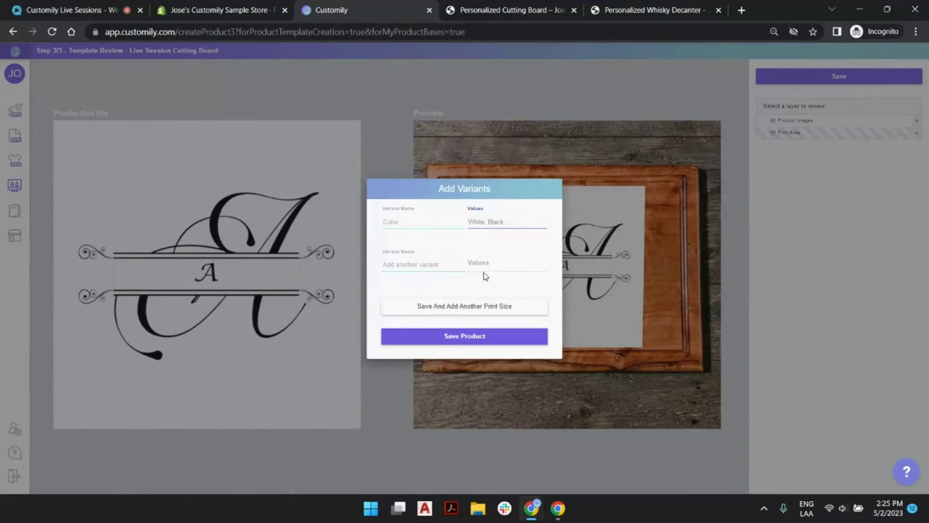
Save the Live Session Cutting Board product base and confirm with Done.
left_click(479, 335)
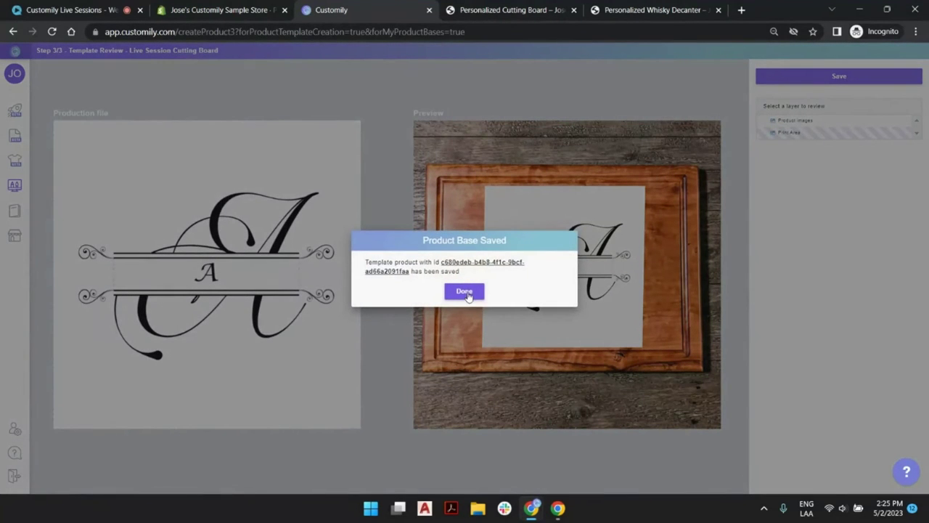
left_click(467, 292)
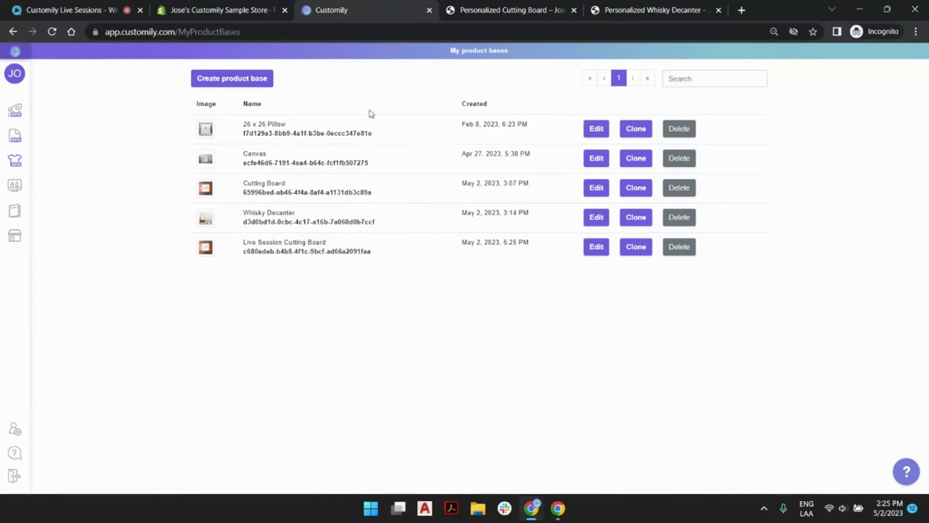
mouse_move(16, 160)
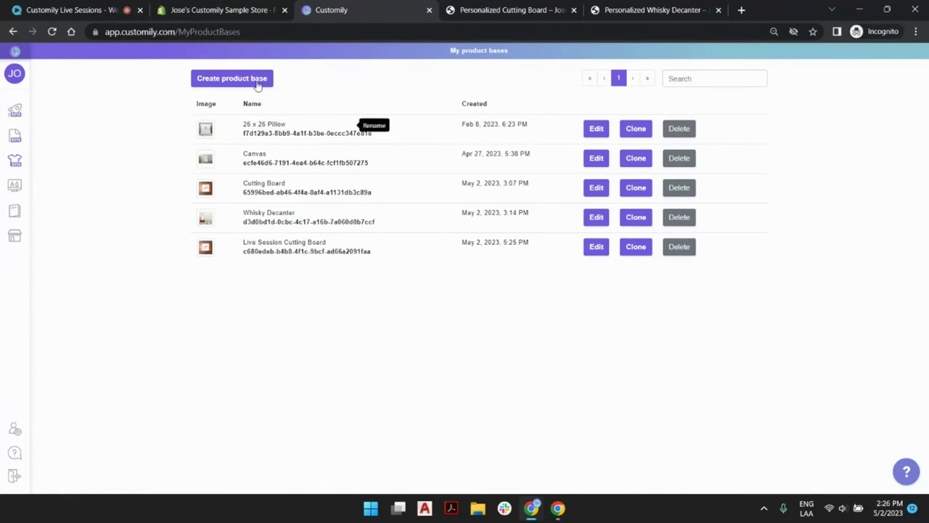
Edit the 26 x 26 Pillow base (660.40x660.40 mm) and proceed to Step 2/3 Preview settings.
left_click(596, 129)
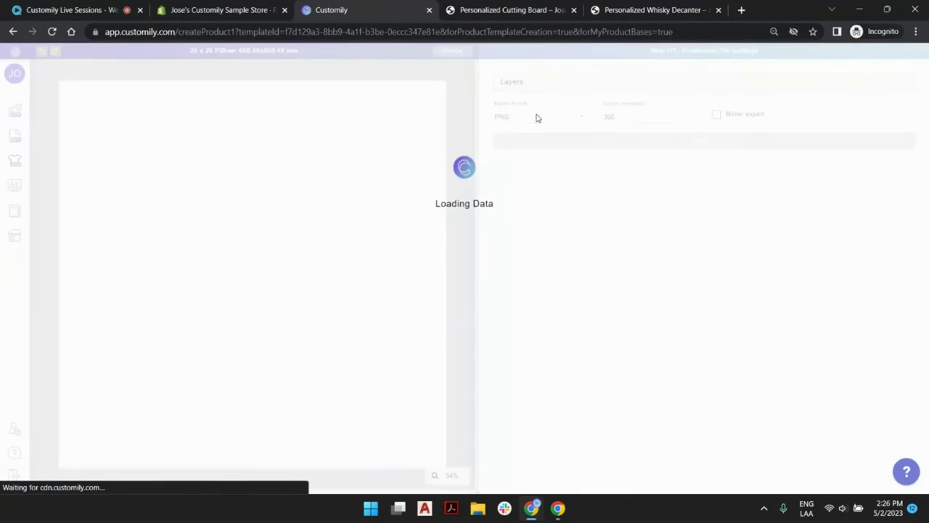
left_click_drag(240, 50, 297, 50)
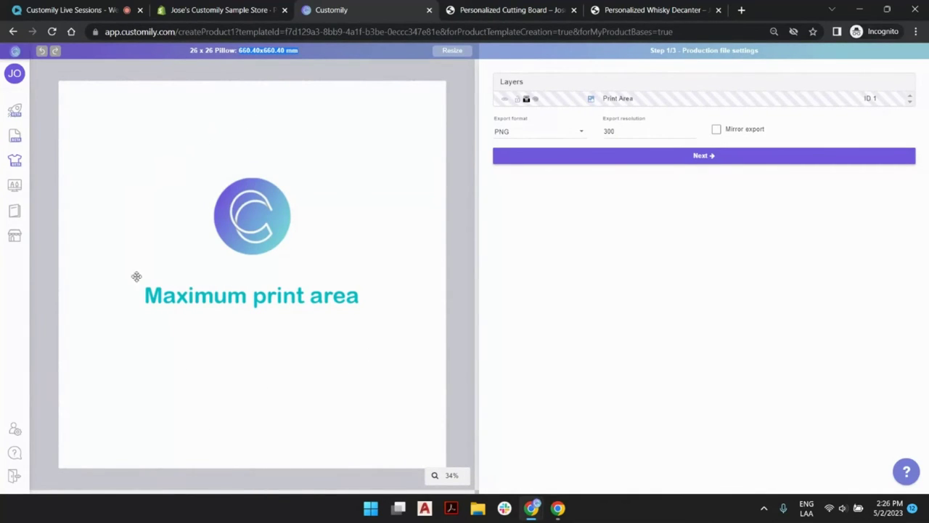
left_click(672, 157)
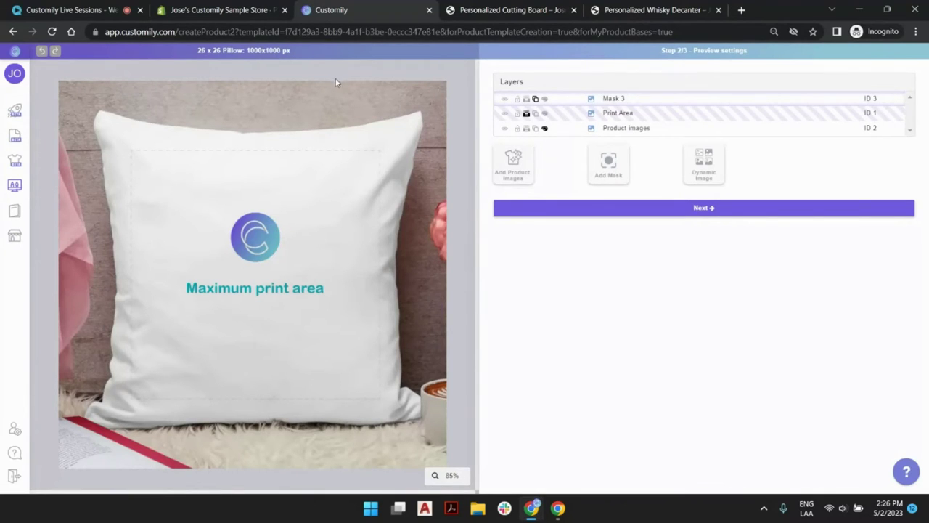
left_click(310, 235)
left_click(629, 114)
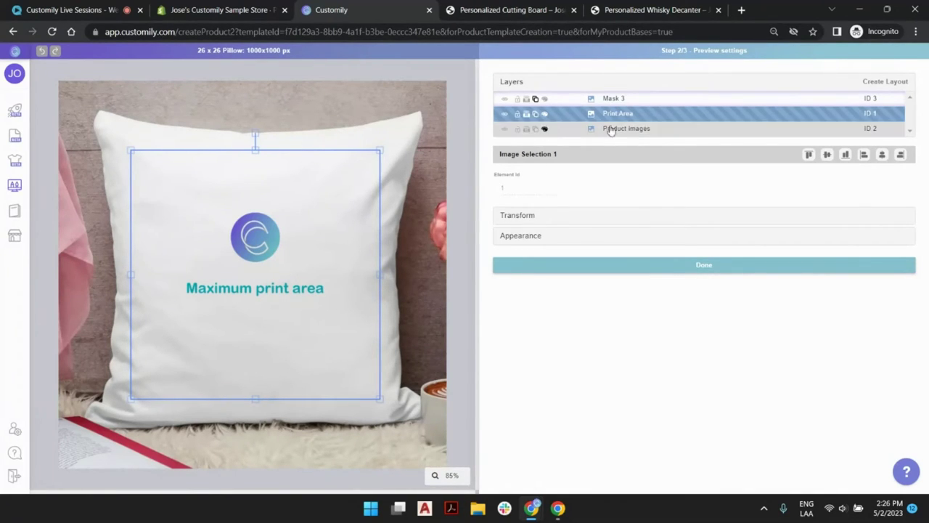
left_click(637, 130)
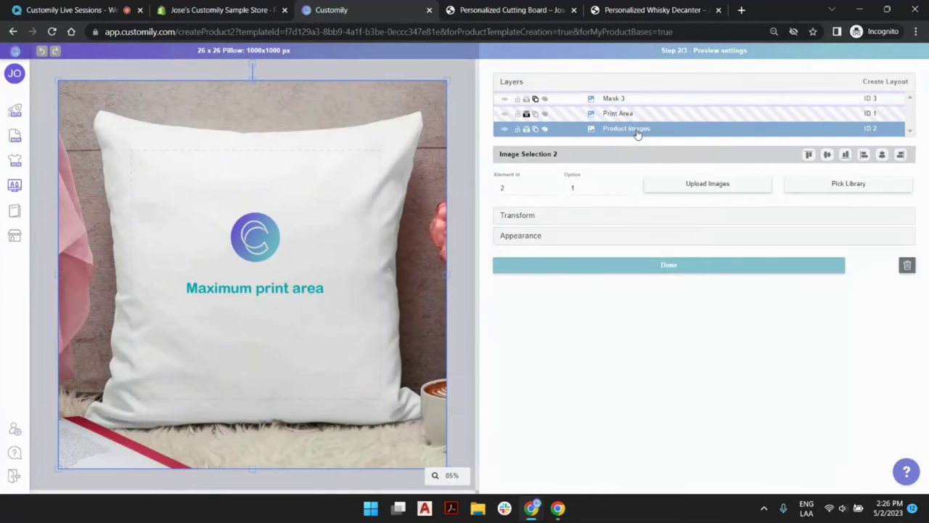
left_click(622, 187)
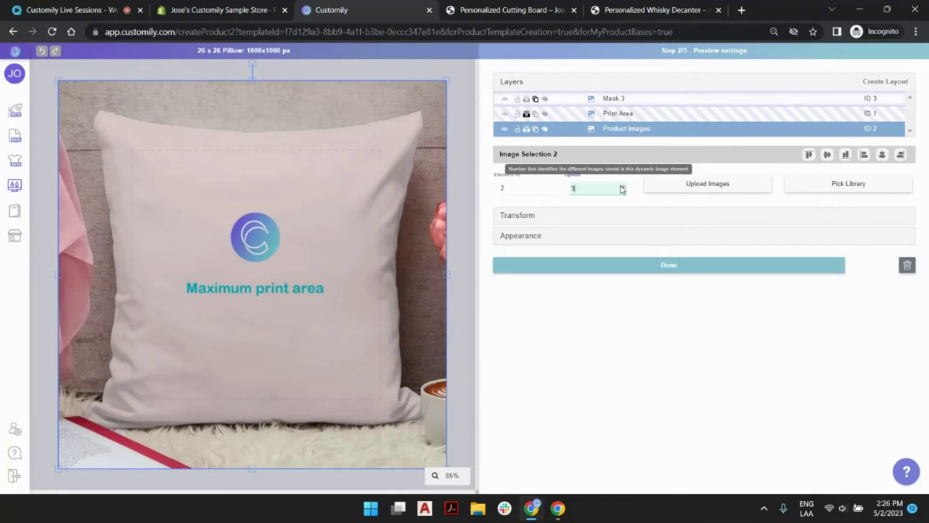
left_click(623, 187)
left_click(622, 193)
left_click(622, 193)
left_click(622, 193)
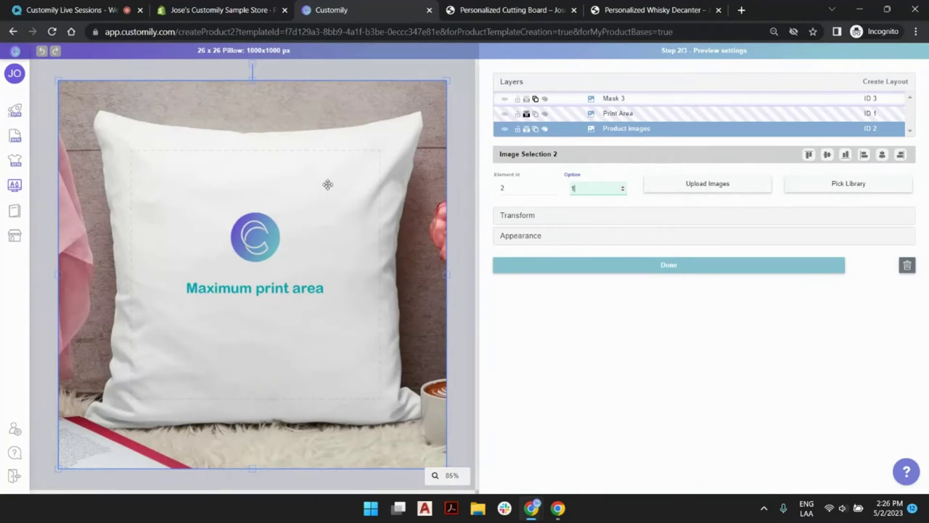
Test layer visibility and orange/white pillow options, undoing a trial product image move.
left_click(505, 101)
left_click_drag(434, 111, 364, 126)
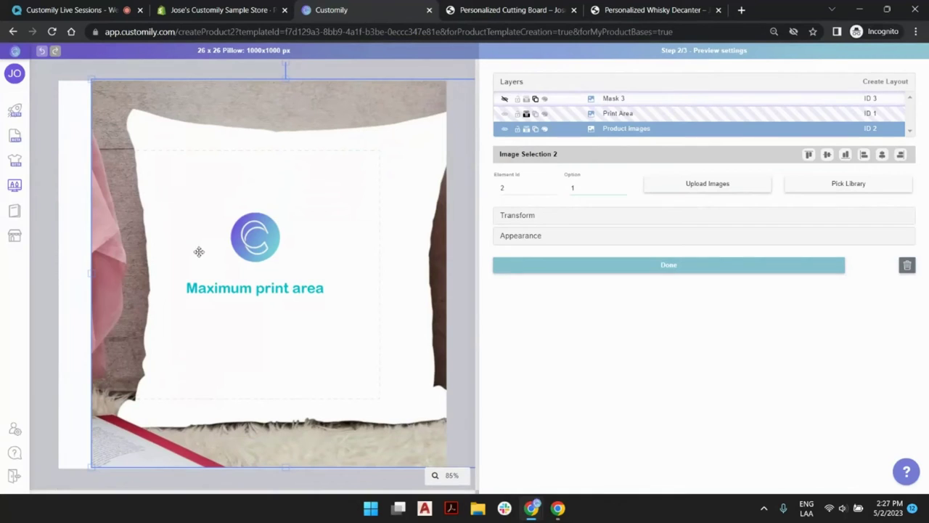
left_click(42, 51)
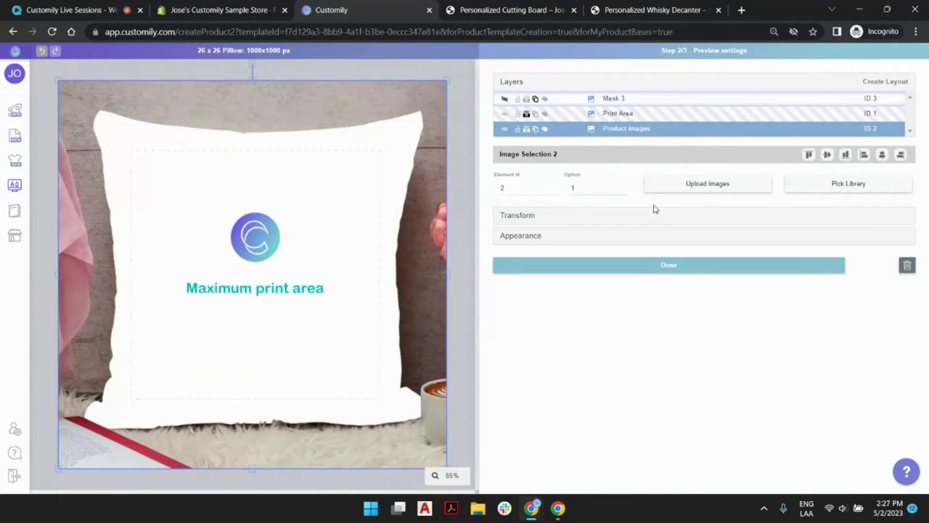
left_click(621, 188)
left_click(622, 190)
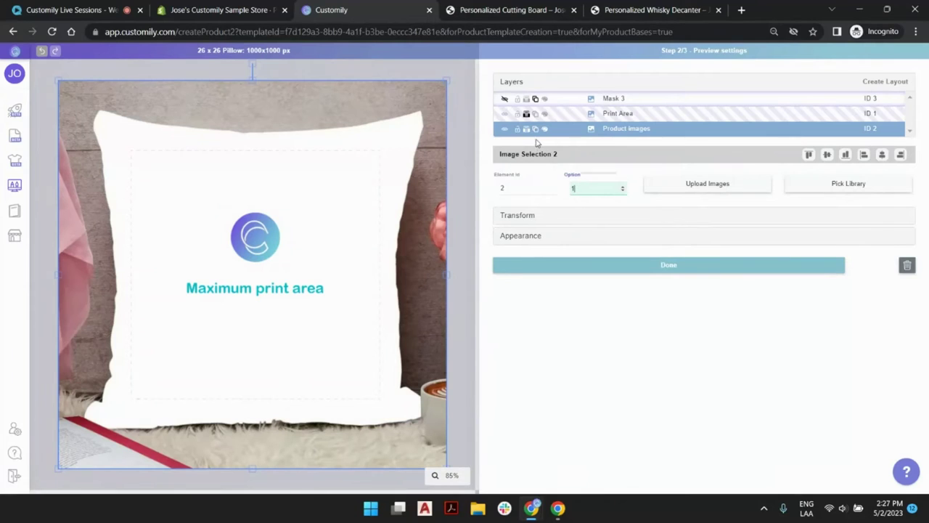
left_click(504, 130)
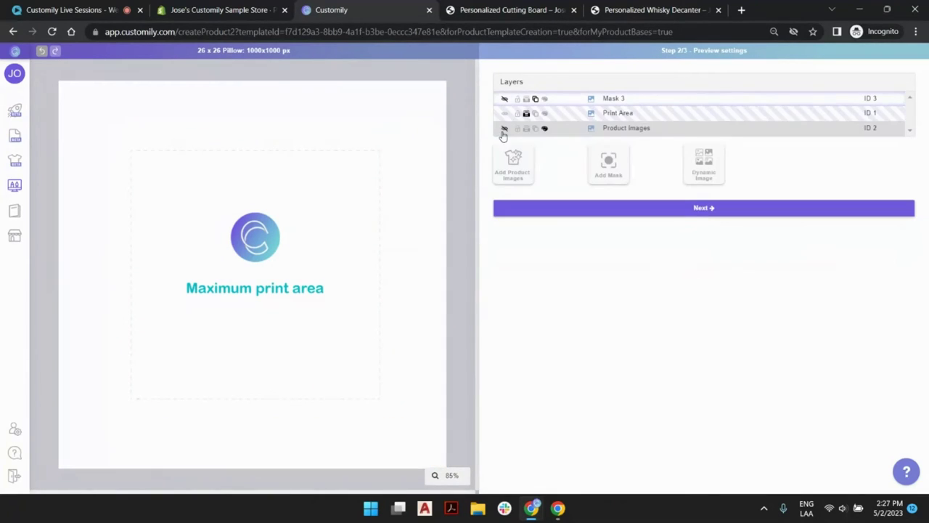
left_click(505, 99)
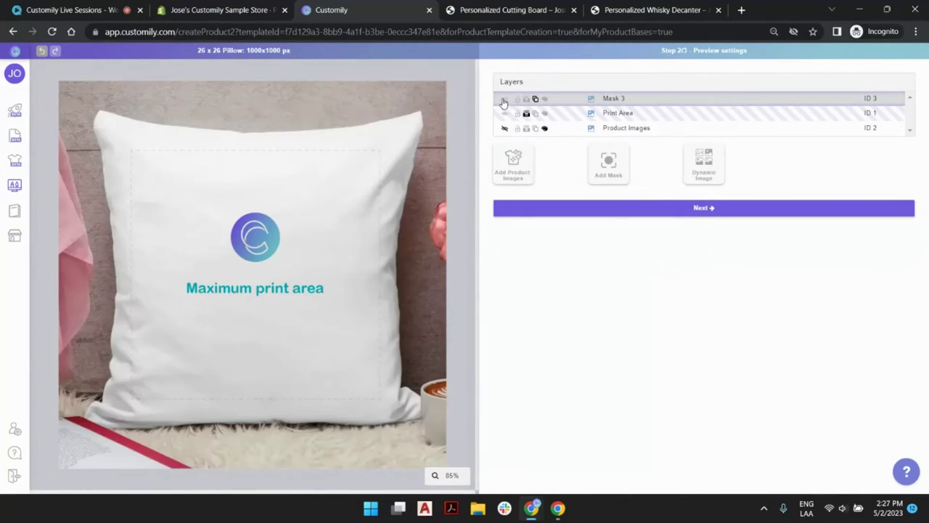
Lock the Product Images layer and drag the Mask 3 image up and left over the pillow.
left_click(433, 155)
left_click_drag(434, 156, 467, 167)
left_click(41, 52)
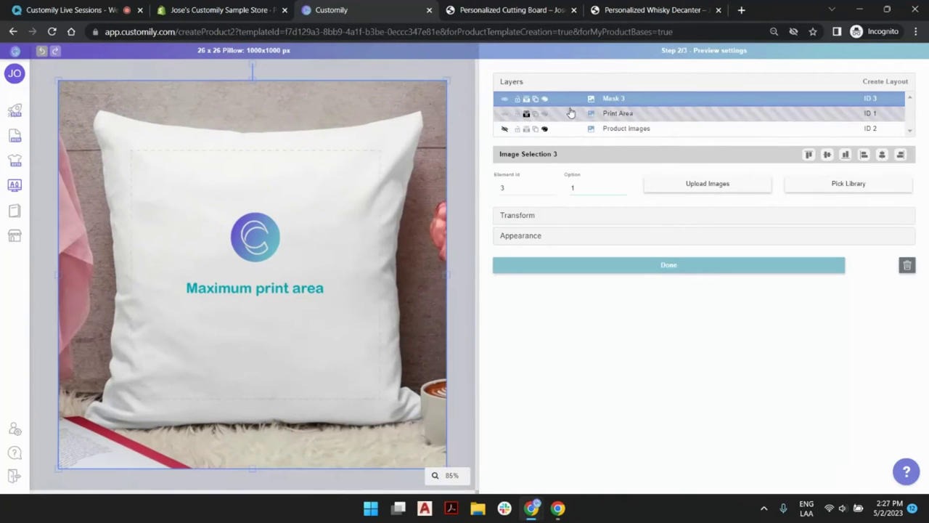
left_click(518, 130)
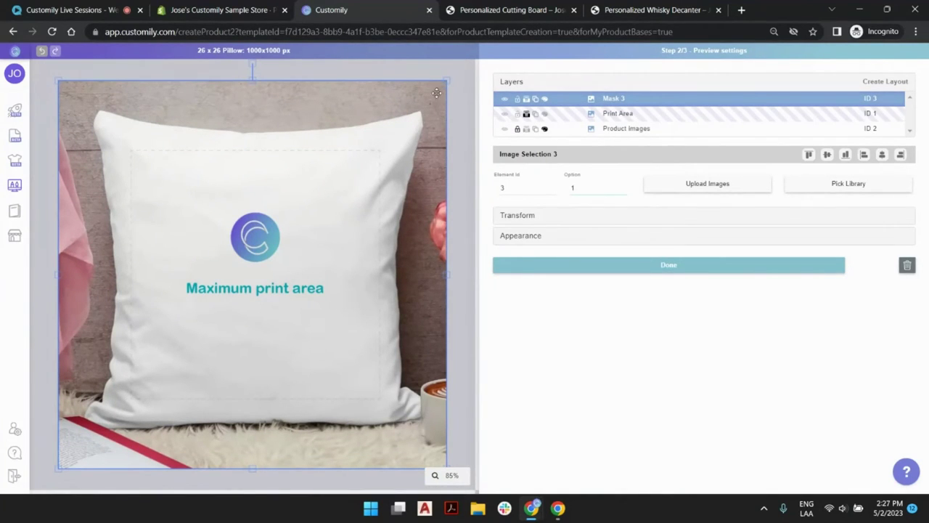
left_click_drag(418, 104, 464, 159)
left_click_drag(127, 330, 320, 76)
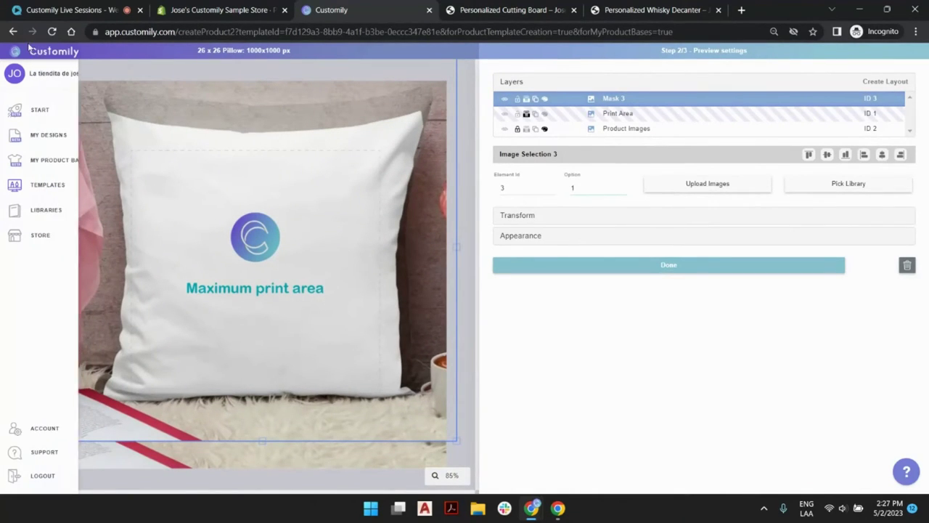
Undo both Mask 3 moves, leave the pillow template without saving, and start a new design.
left_click(42, 52)
left_click(42, 52)
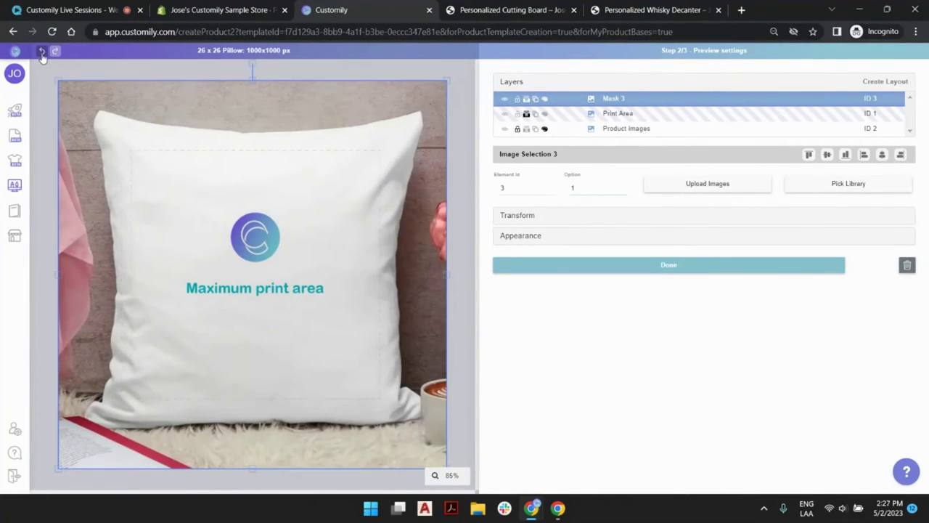
left_click(447, 69)
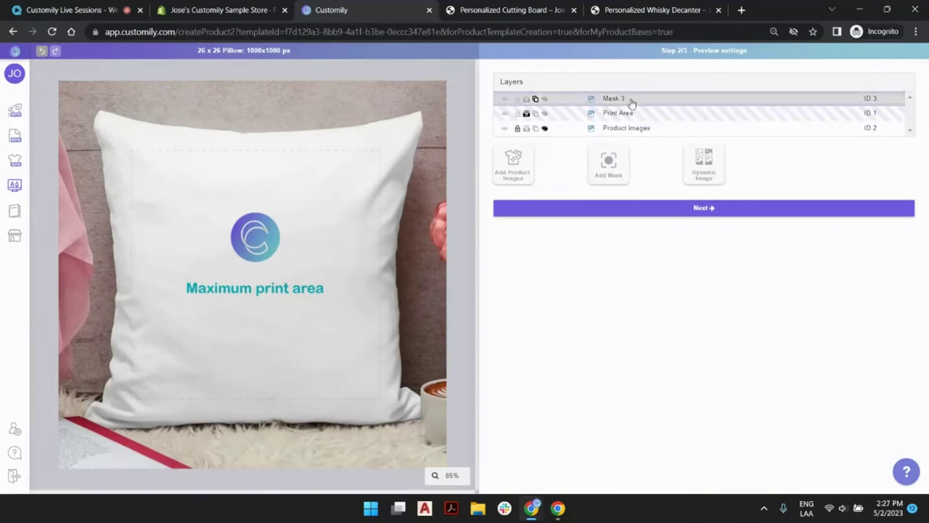
left_click(30, 114)
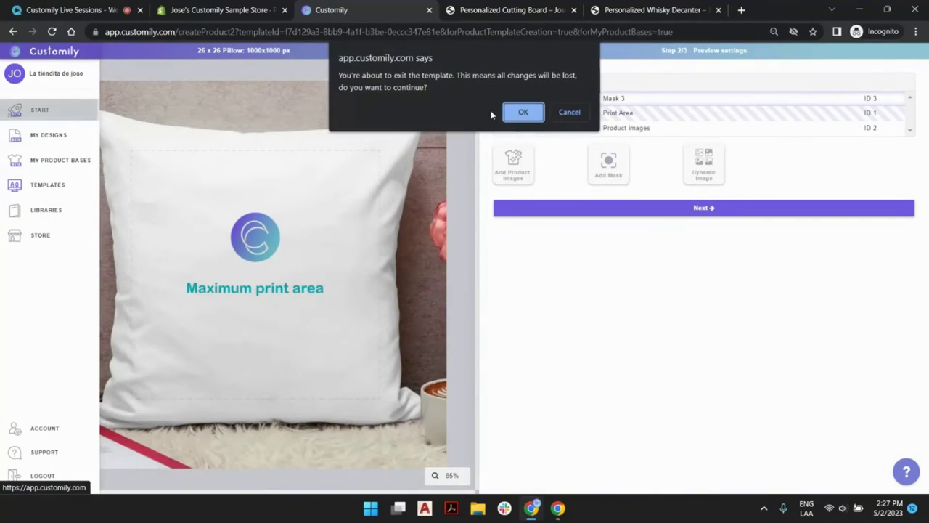
left_click(530, 113)
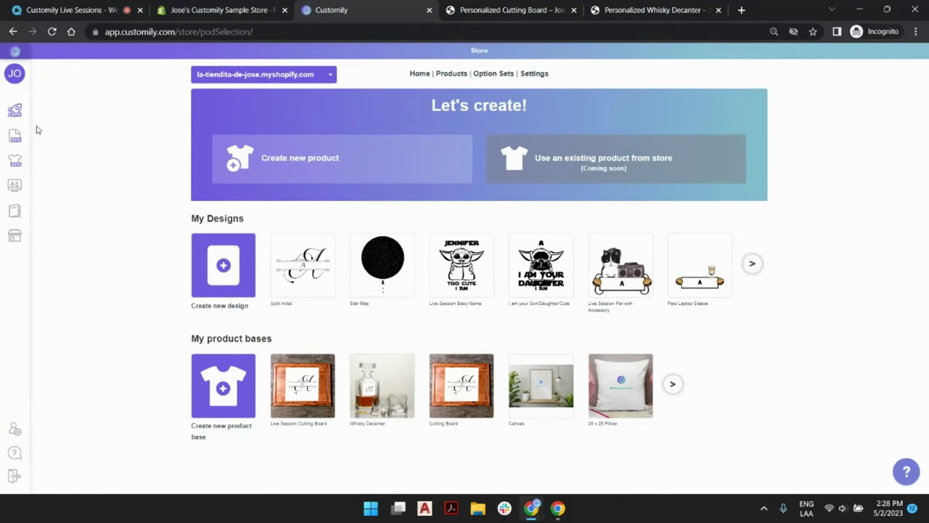
left_click(205, 251)
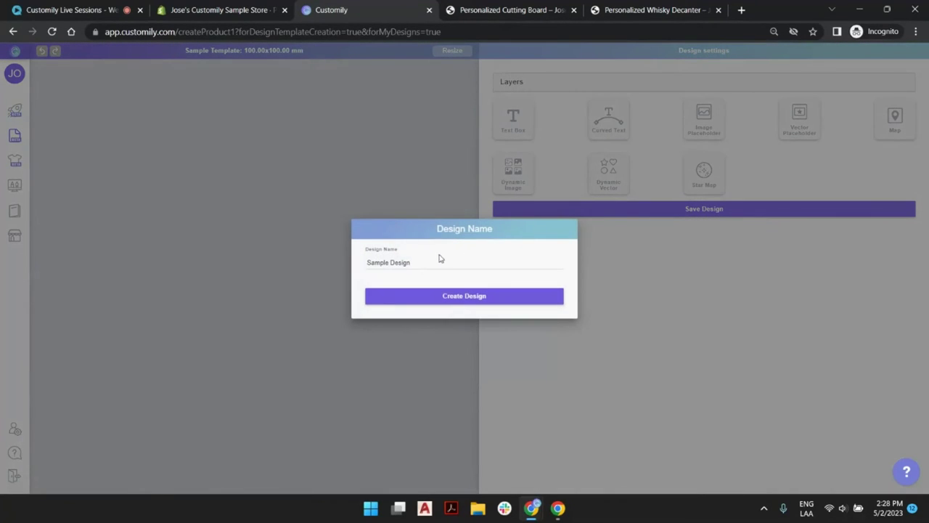
Replace the default name with 'Live Session Split Initial+Name' and create the 1000×1000 mm design.
left_click(436, 260)
key("ctrl+shift+Left")
key("ctrl+shift+Left")
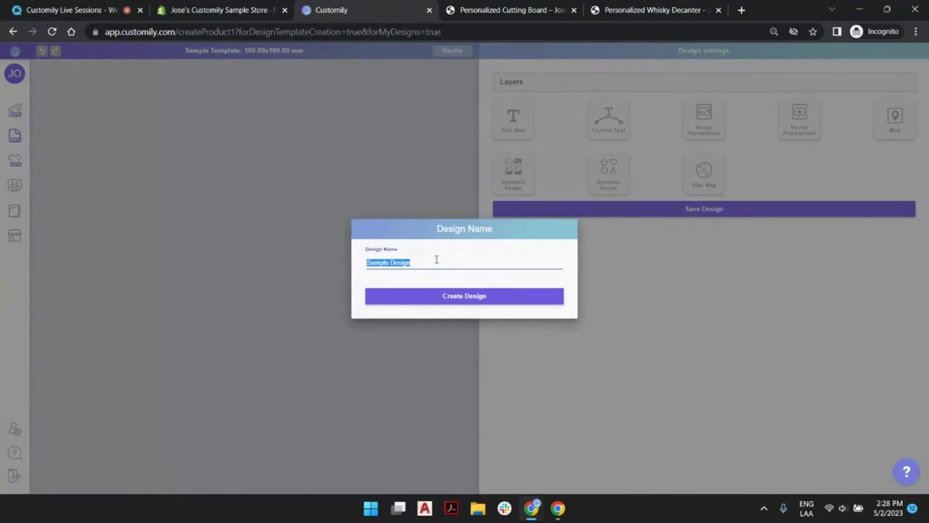
type("Live Session Split Initial+Name")
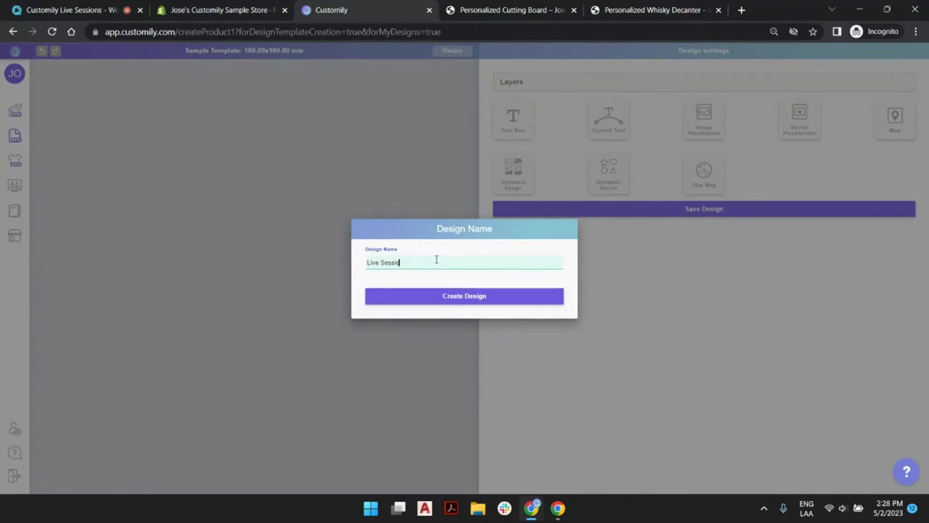
left_click(433, 303)
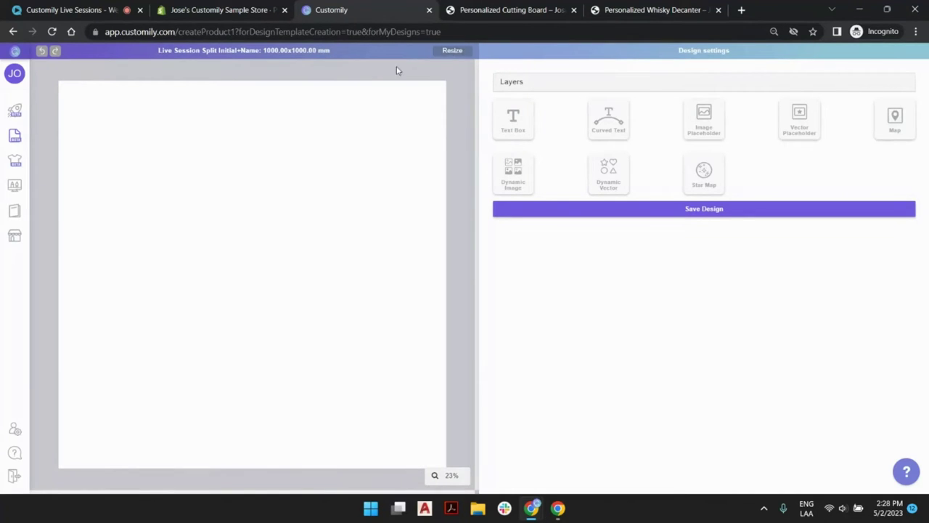
left_click(451, 52)
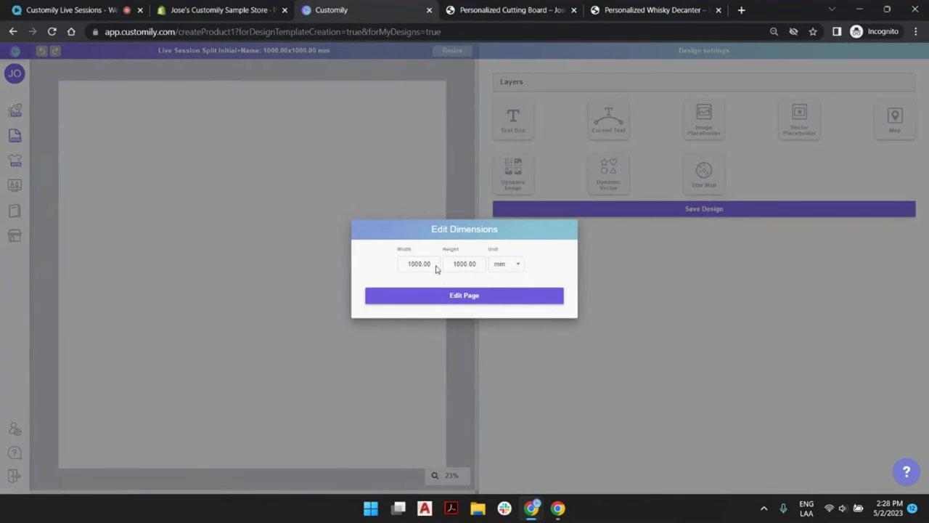
left_click(527, 295)
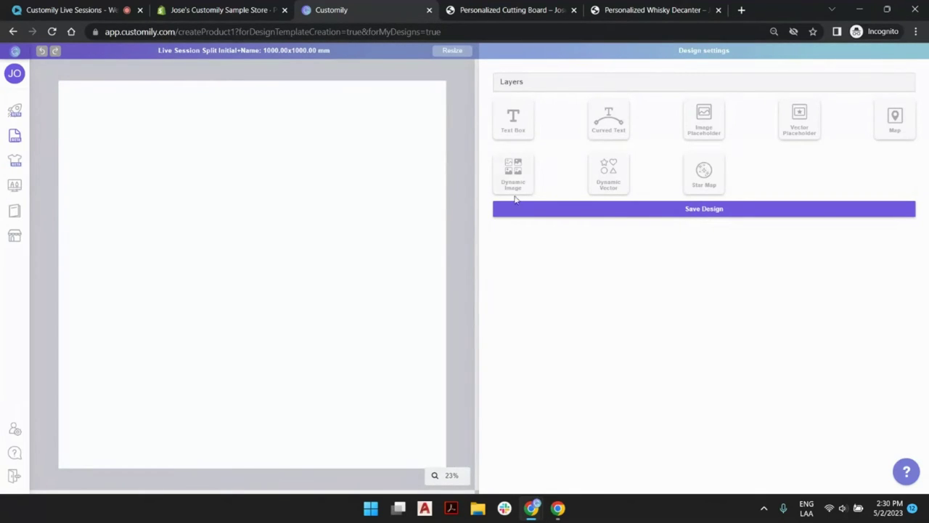
left_click(514, 11)
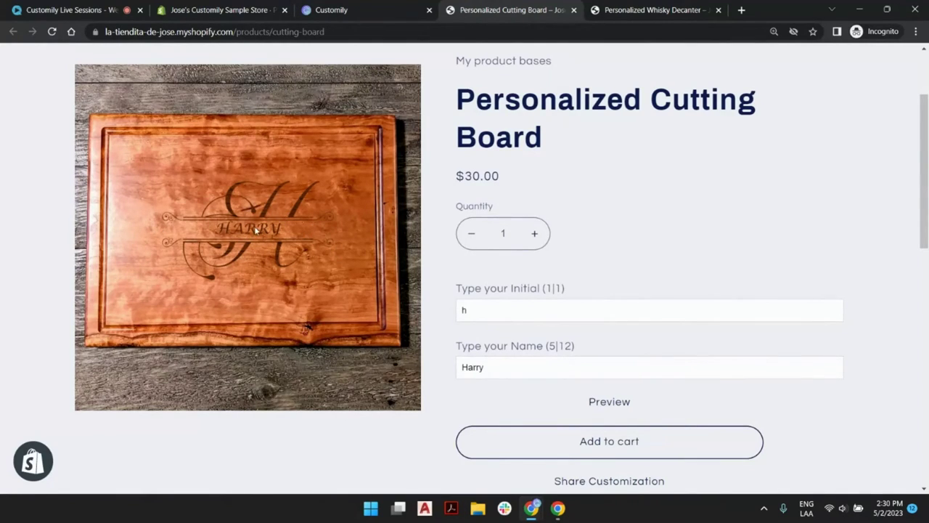
Add a Text 1 text box layer, then view the Personalized Cutting Board monogram example.
left_click(341, 7)
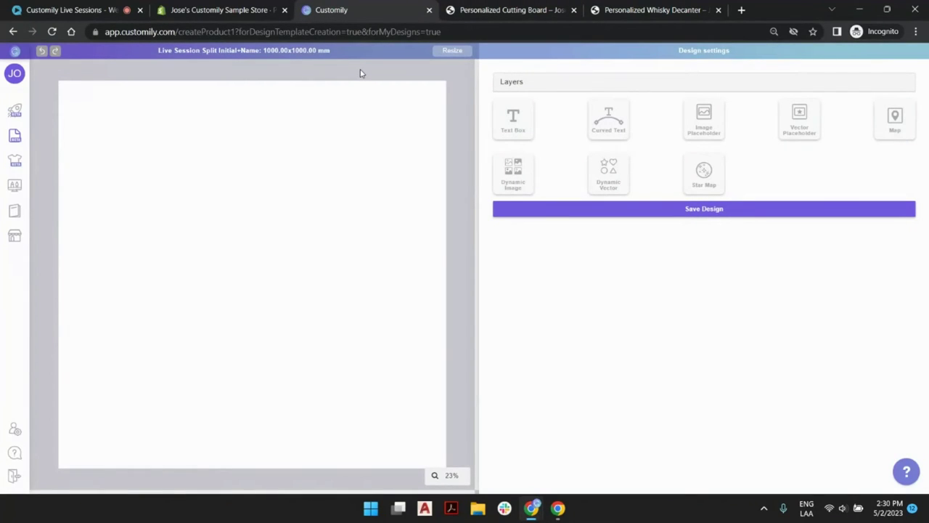
left_click(523, 131)
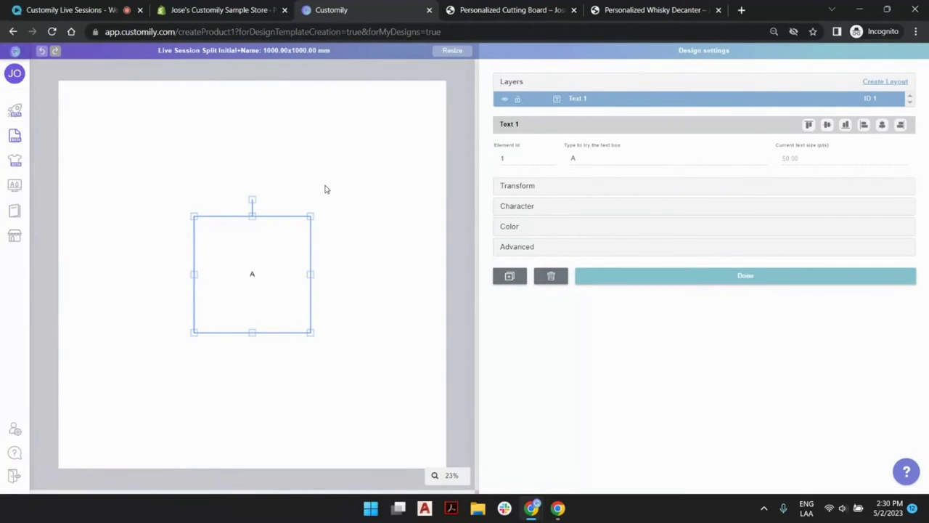
left_click(502, 10)
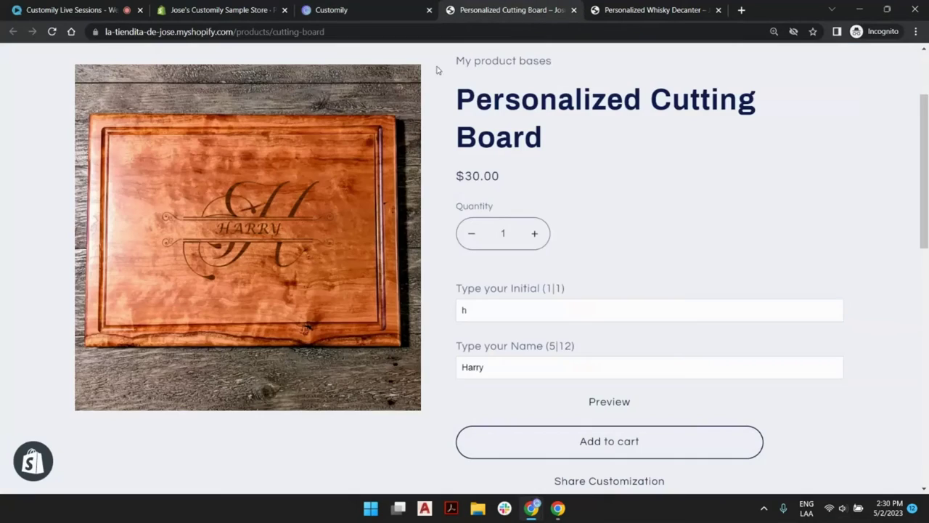
Go back to the Customily design editor showing the Text 1 layer.
left_click(367, 12)
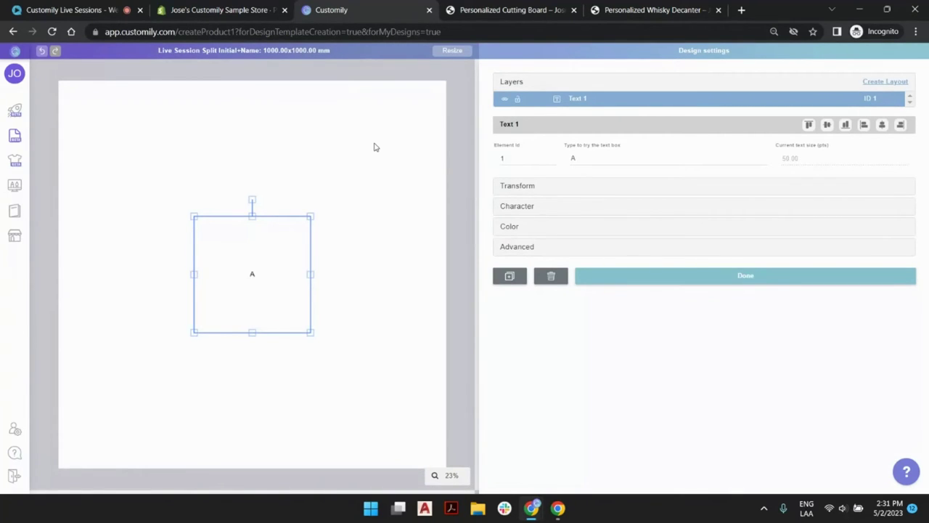
Set the text box width and height to 1000 mm.
left_click(518, 186)
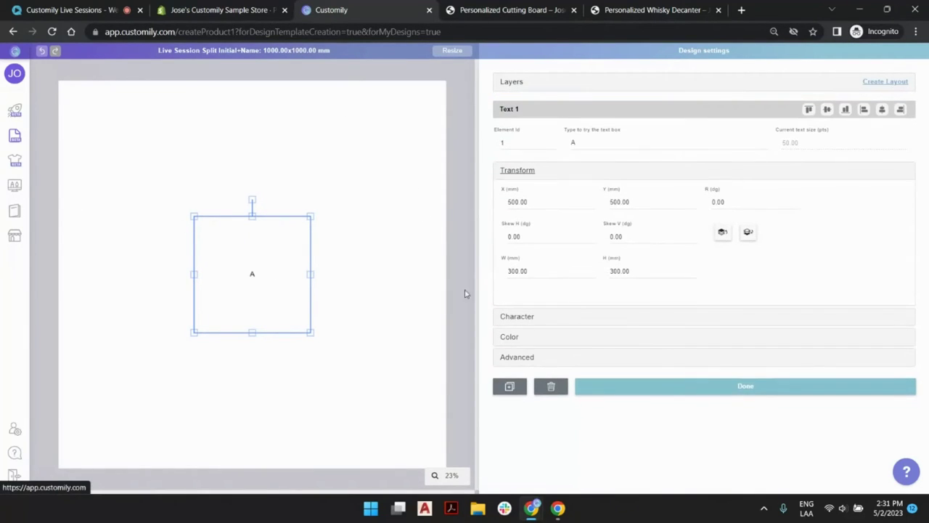
double_click(561, 272)
type("1000")
key("Tab")
type("1000")
left_click(358, 282)
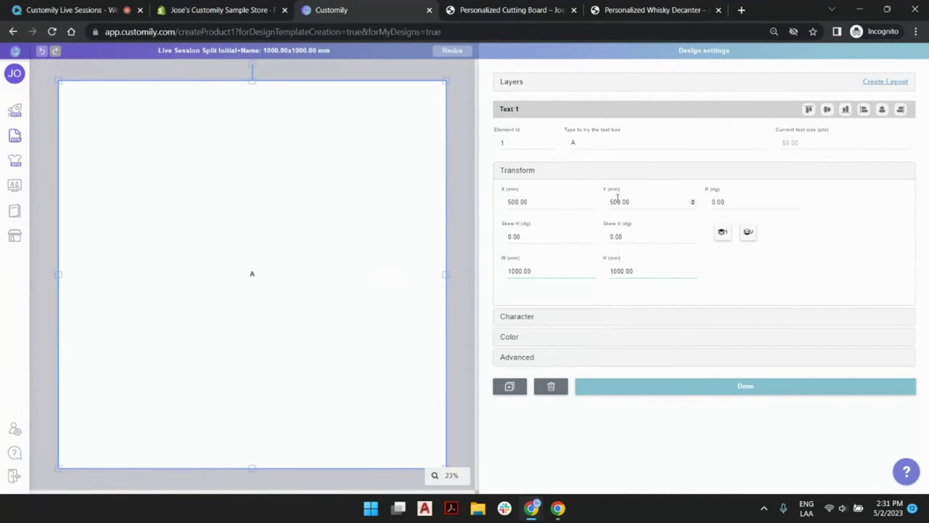
Change the text font to Flourish Monogram.
left_click(529, 322)
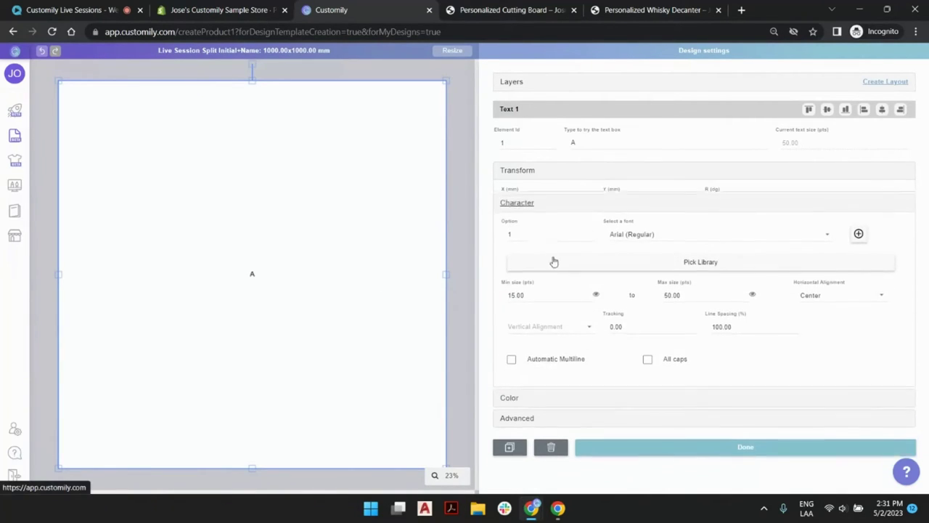
left_click(635, 224)
scroll(656, 226, "down", 8)
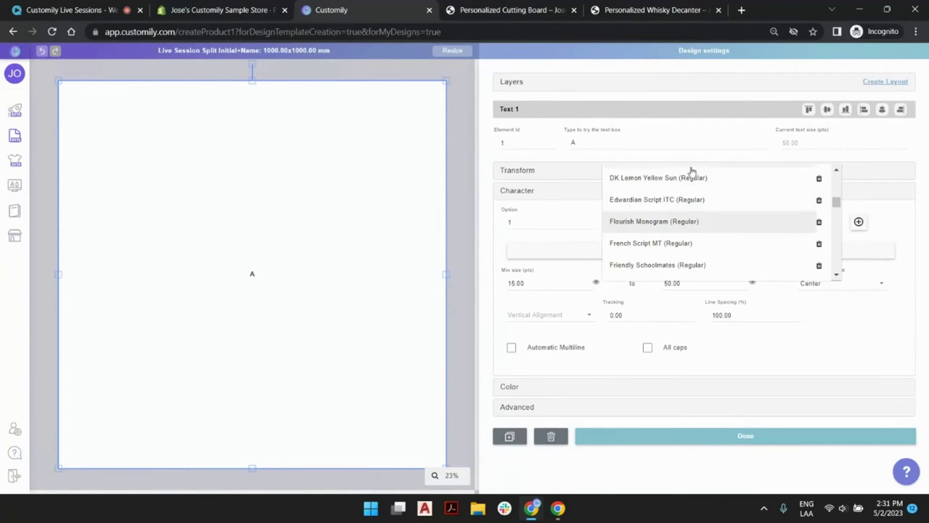
left_click(669, 222)
left_click(502, 286)
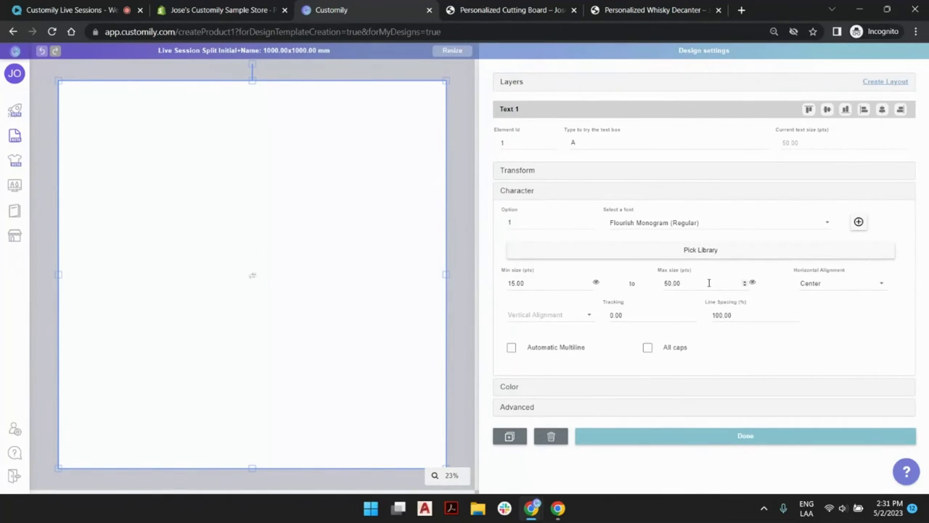
Set the text size range to max 1800 and min 1000 pt.
left_click_drag(712, 282, 570, 272)
type("1800")
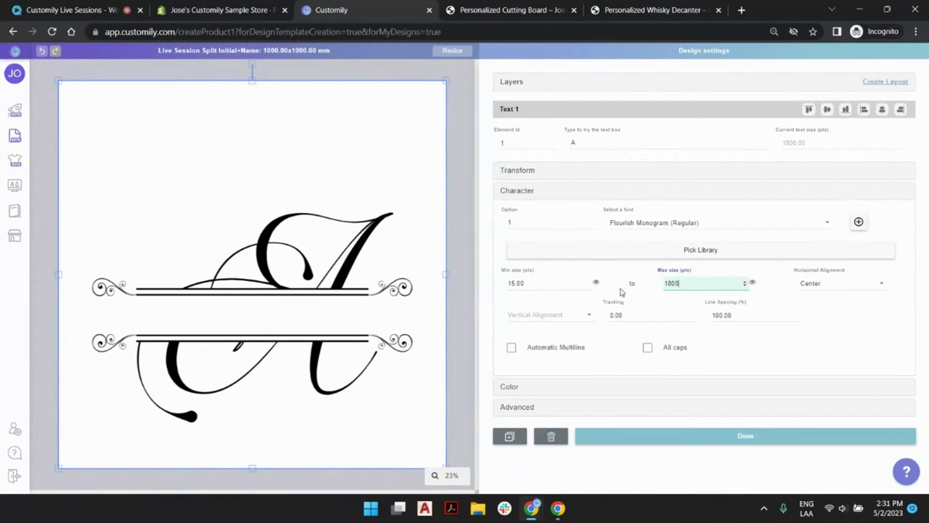
left_click(597, 282)
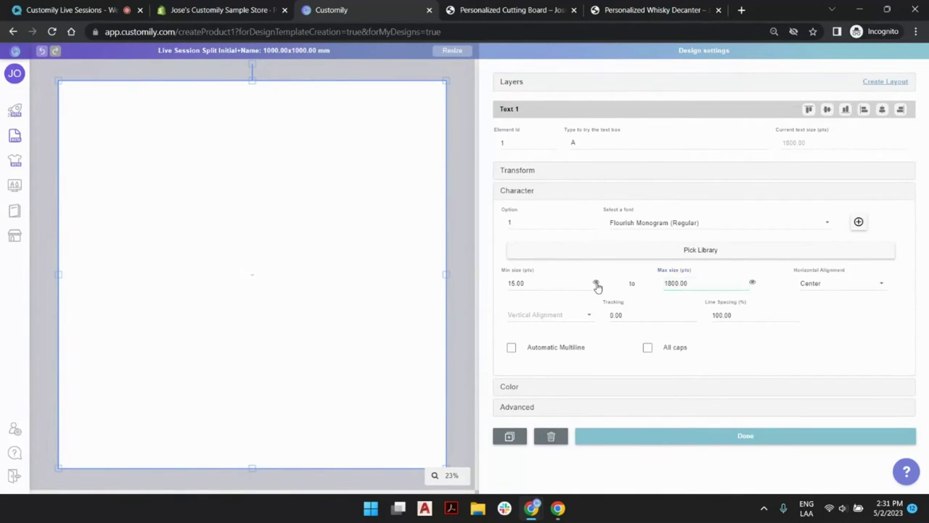
left_click(554, 282)
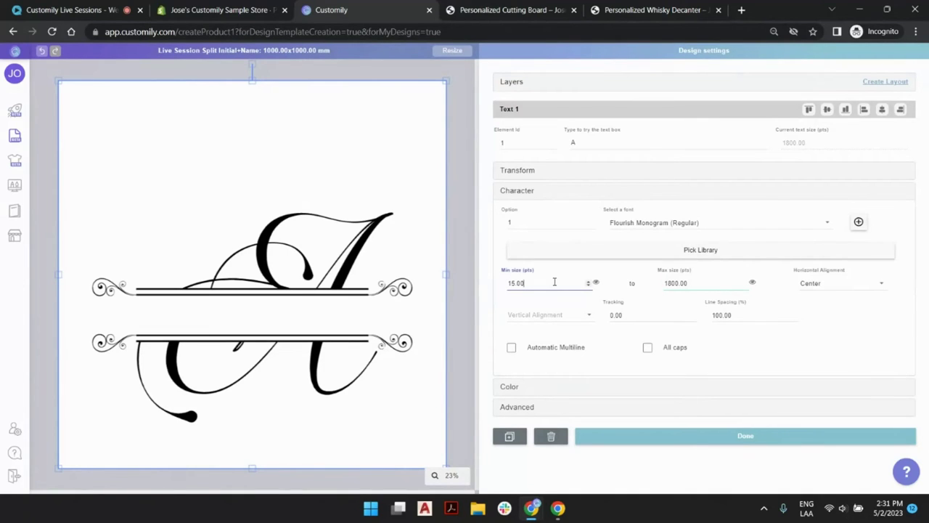
key("ctrl+a")
type("10")
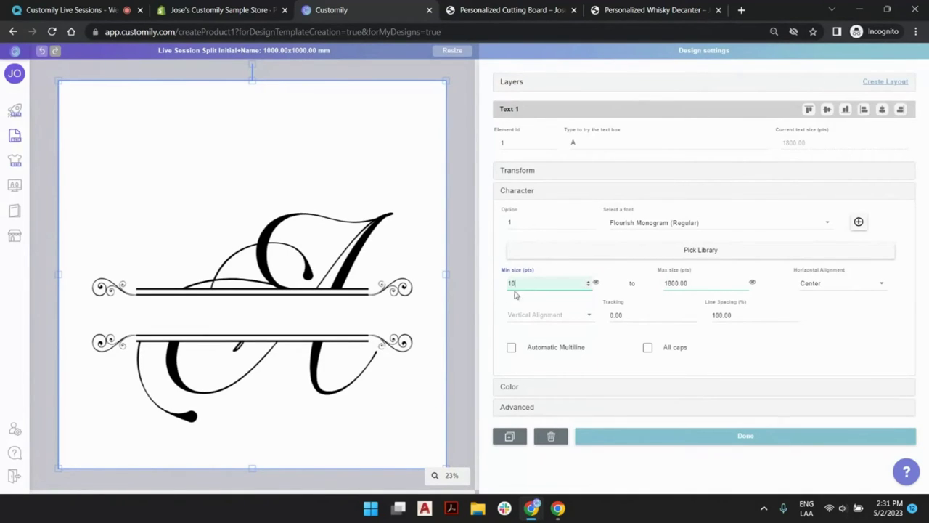
type("00")
left_click(597, 283)
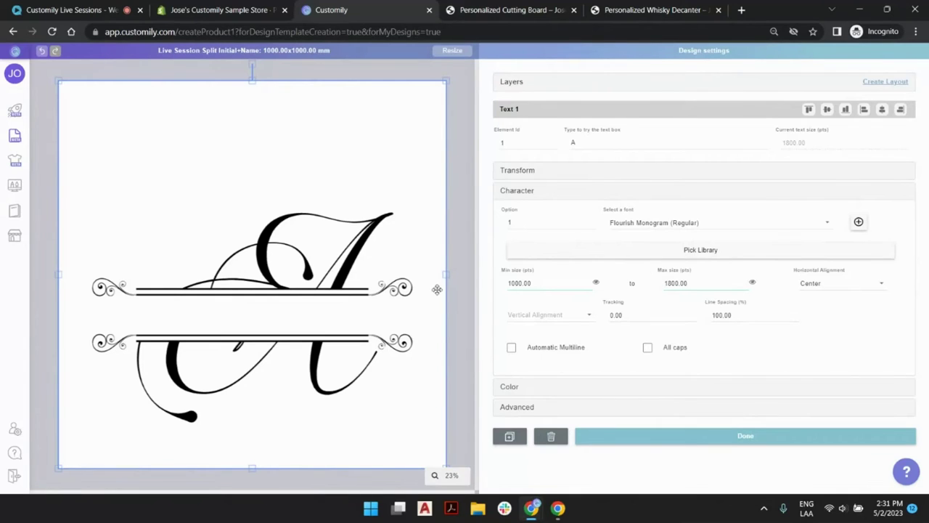
Try Bottom and Center vertical alignment, then settle on Top for the monogram A.
left_click(556, 318)
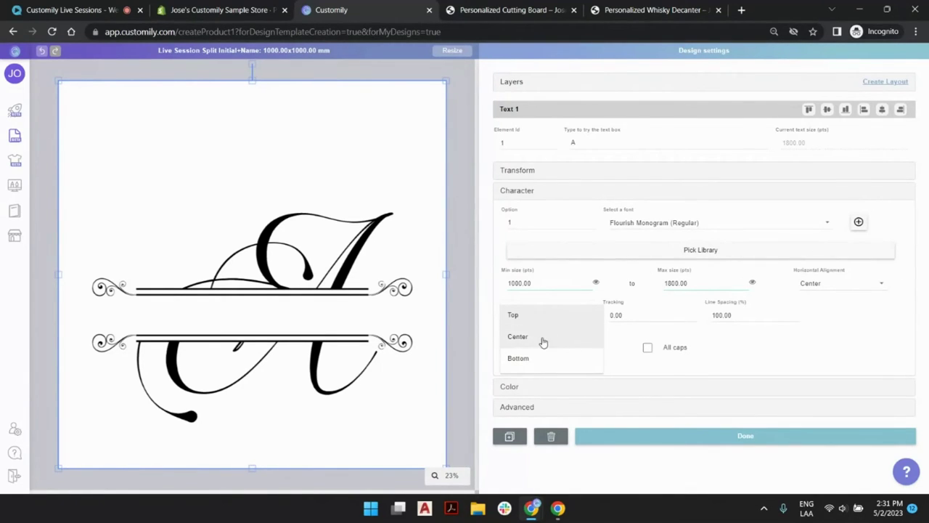
left_click(538, 358)
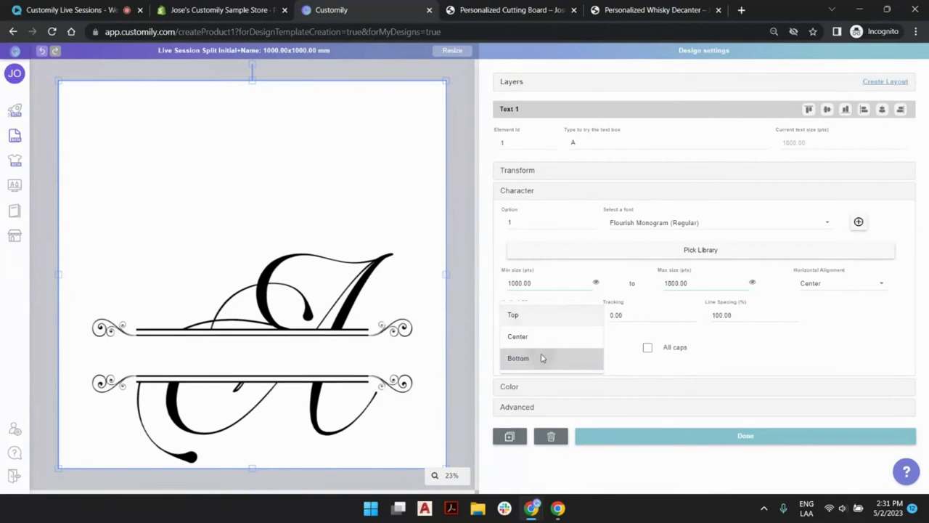
left_click(535, 317)
left_click(523, 295)
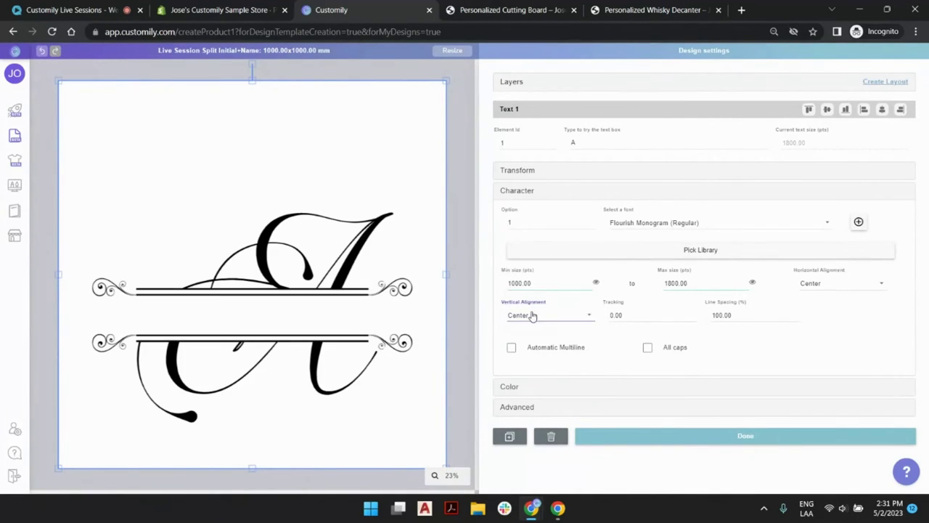
left_click(533, 315)
left_click(533, 296)
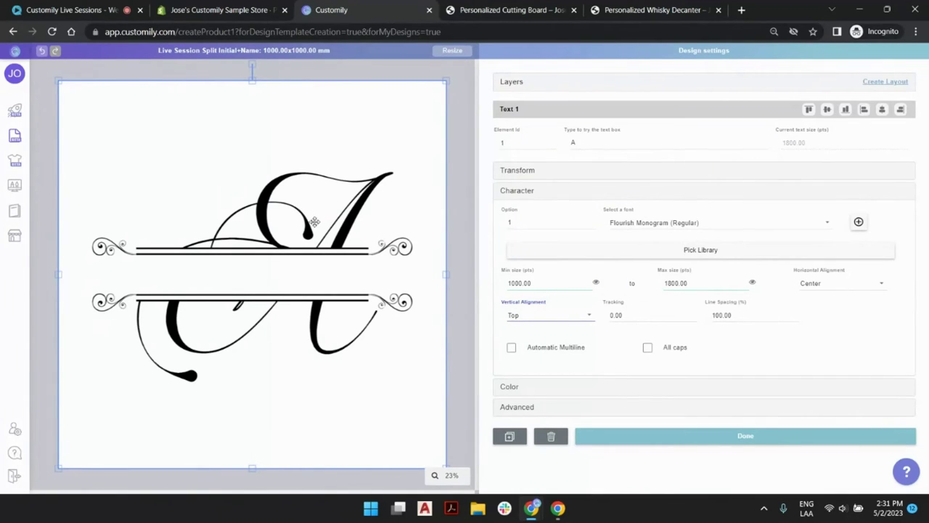
left_click(463, 143)
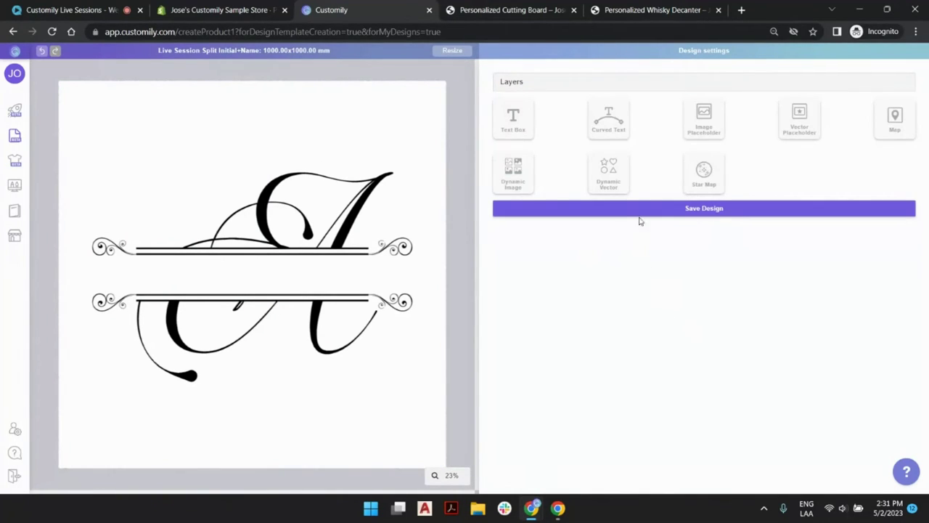
left_click(376, 197)
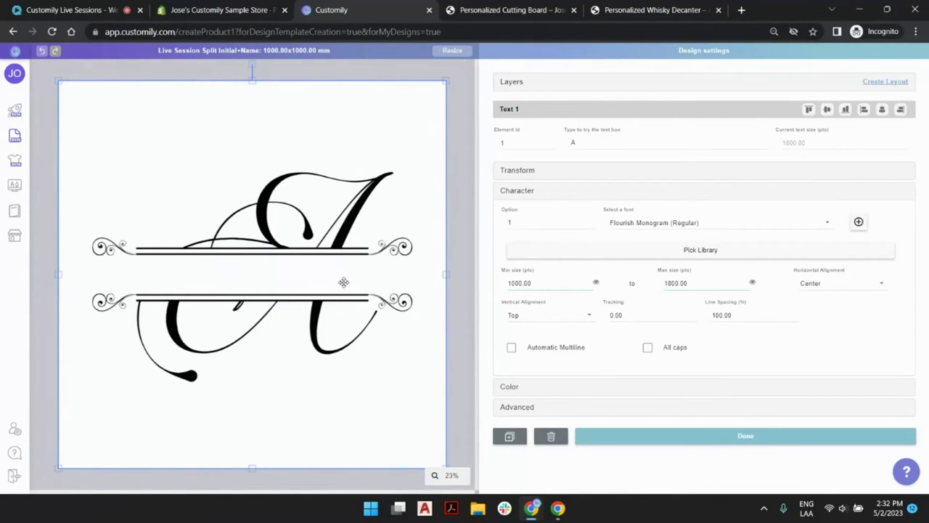
Save the monogram's fill colour as a colour option.
left_click(509, 386)
left_click(583, 259)
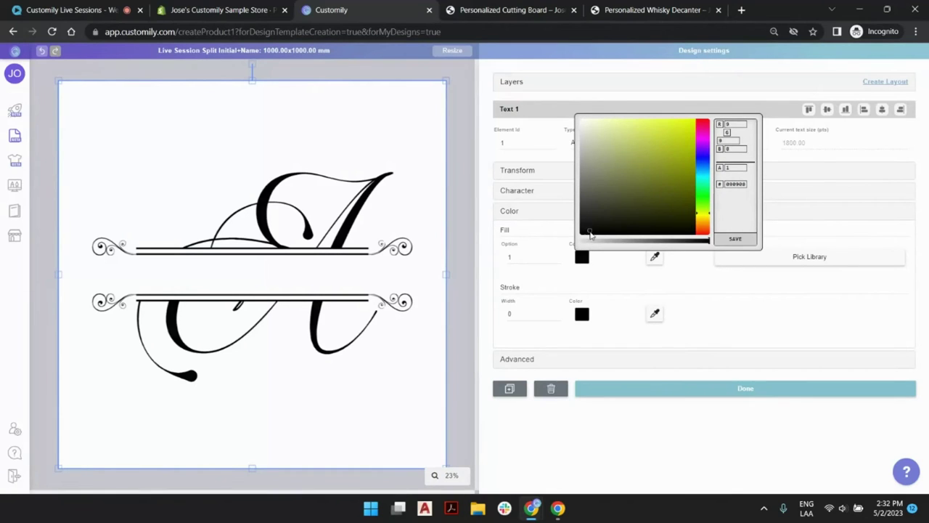
left_click(732, 239)
left_click(505, 288)
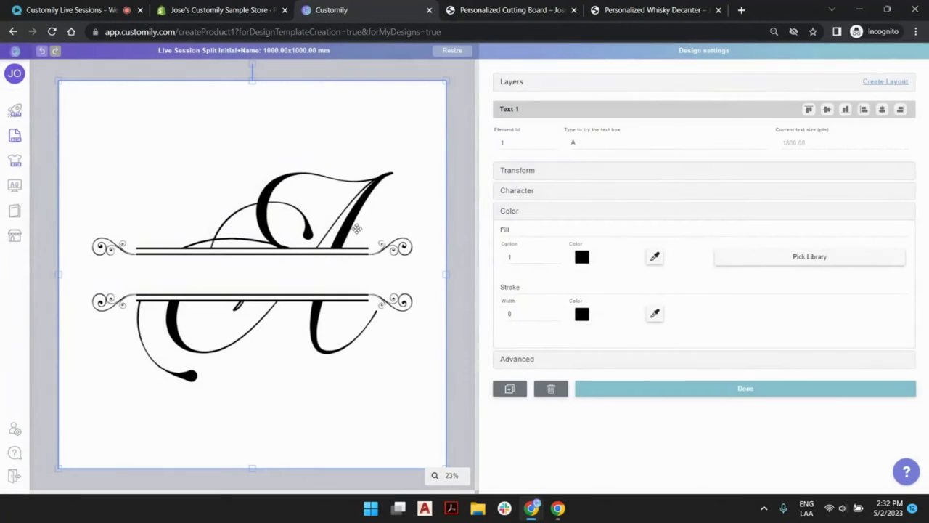
Change the monogram's try-text preview letter to H.
left_click(594, 143)
type("b")
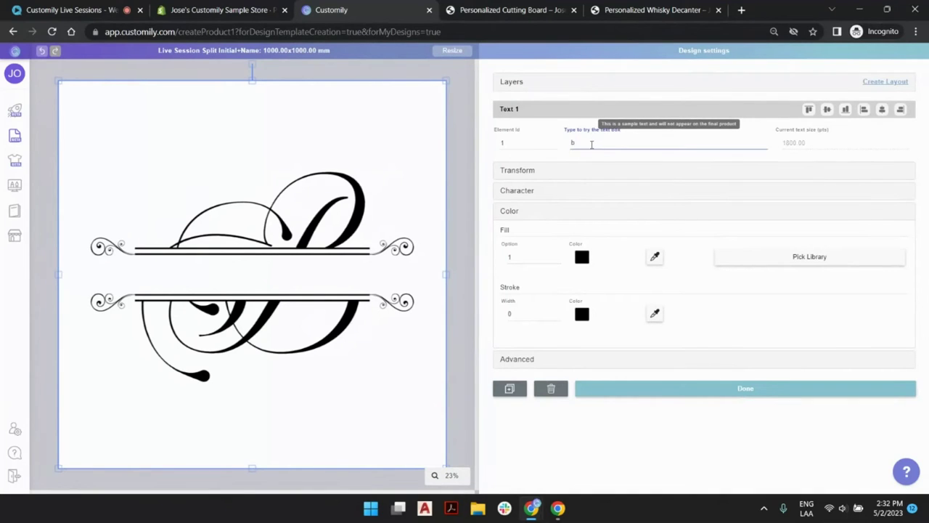
left_click_drag(575, 143, 615, 142)
type("h")
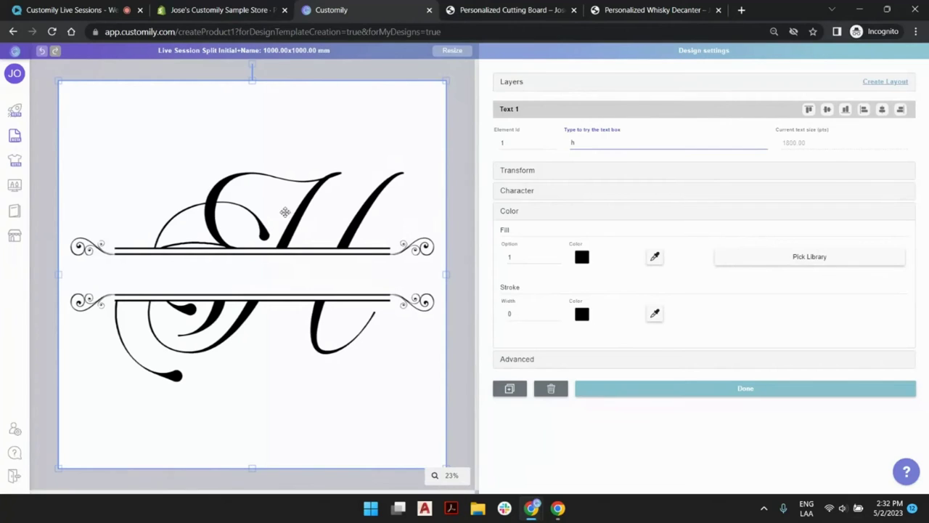
left_click(460, 159)
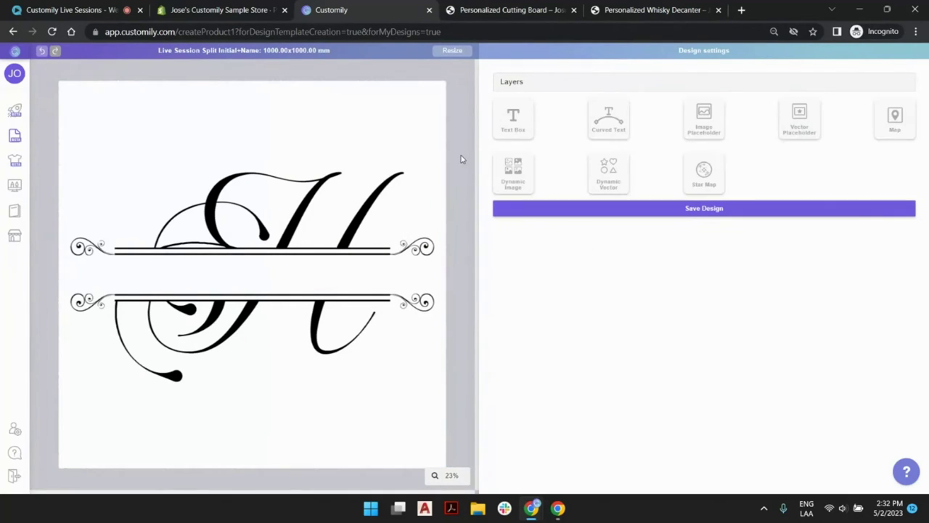
Compare with the decanter and cutting board store pages, then begin renaming the Text 1 layer.
left_click(526, 82)
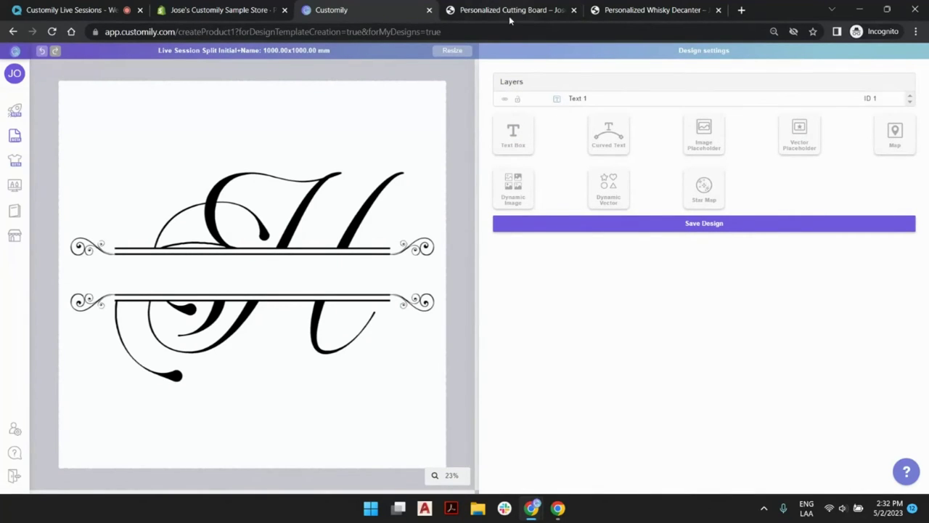
left_click(639, 11)
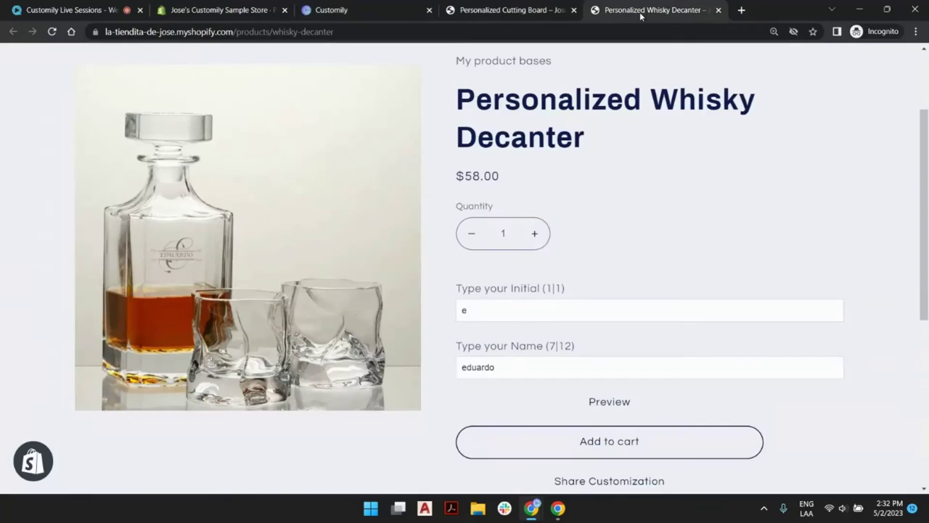
left_click(541, 9)
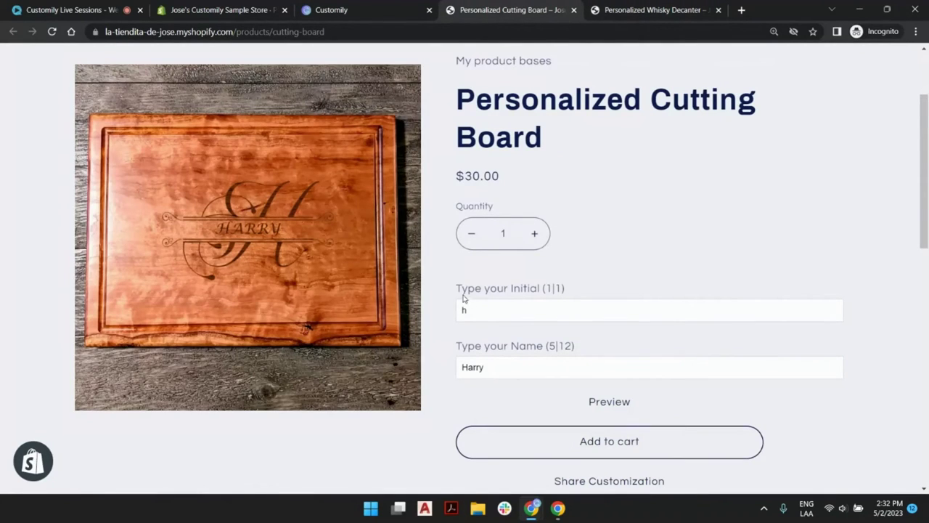
left_click(334, 9)
left_click(577, 102)
double_click(577, 99)
Finish the Text 1 layer name as 'Type your Initial' and confirm it.
type("Type your Initial")
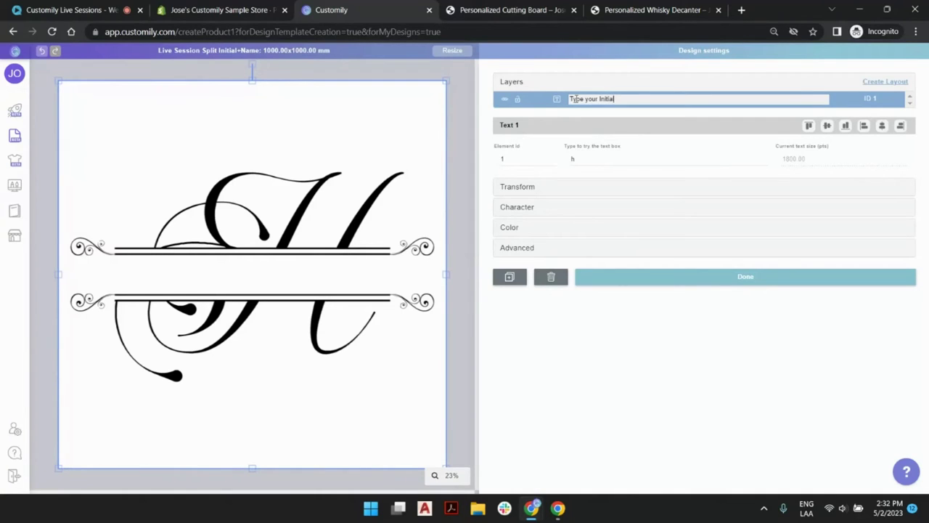
key("Return")
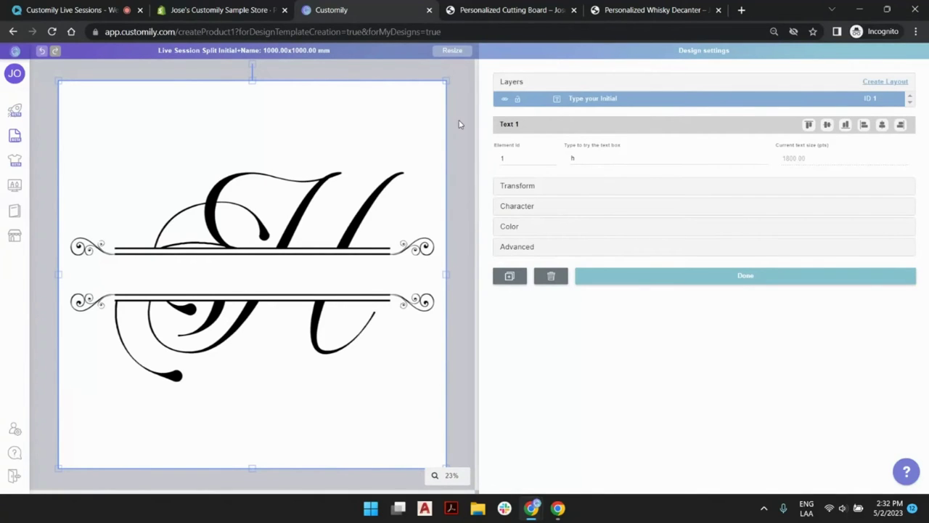
Add a new text box and widen it across the monogram.
left_click(468, 147)
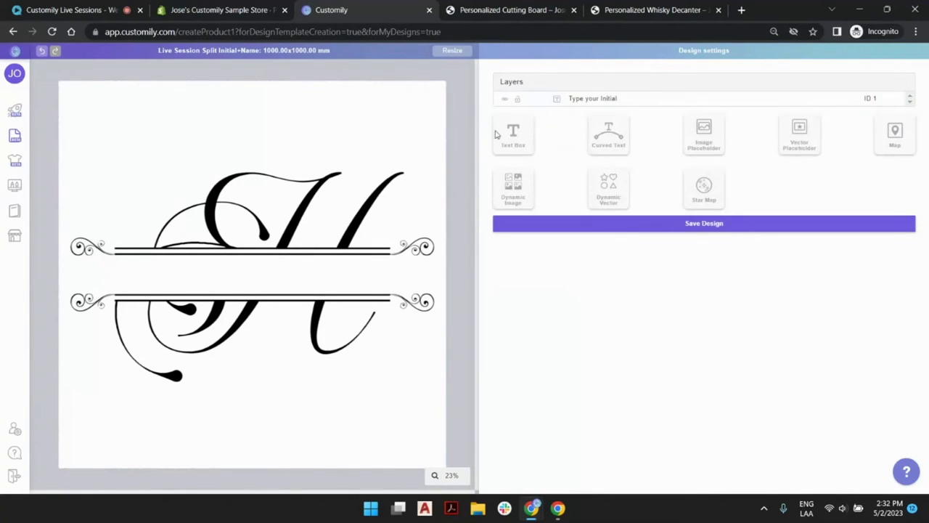
left_click(515, 142)
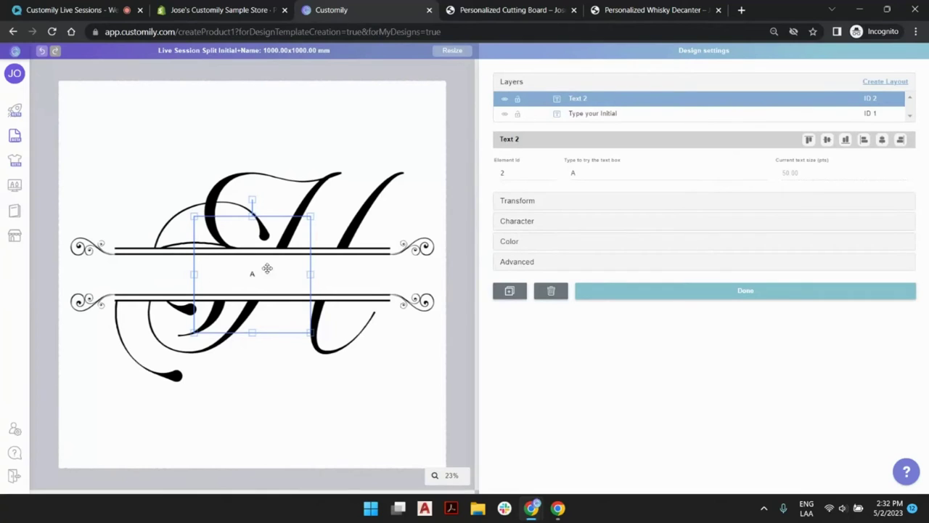
left_click_drag(194, 274, 138, 263)
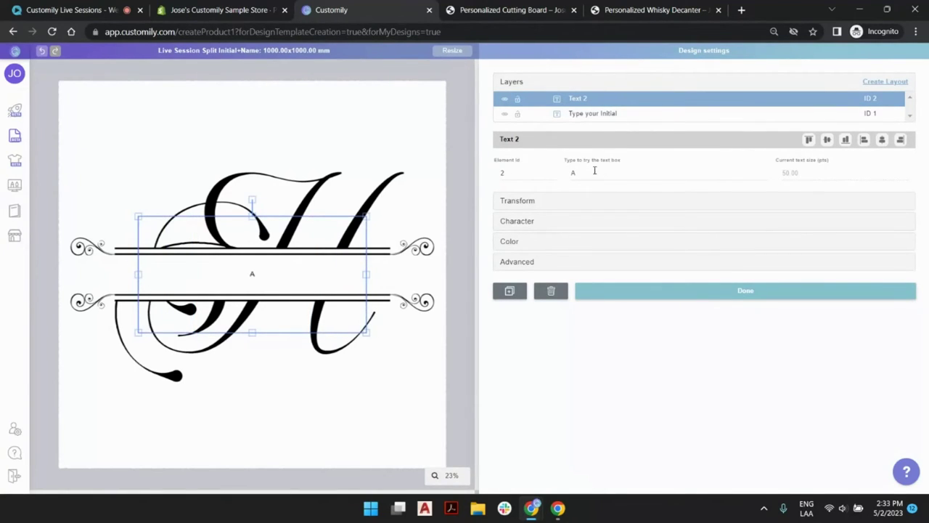
double_click(593, 172)
Preview the initial as A and fit Text 2 between the two horizontal bars.
left_click(247, 289)
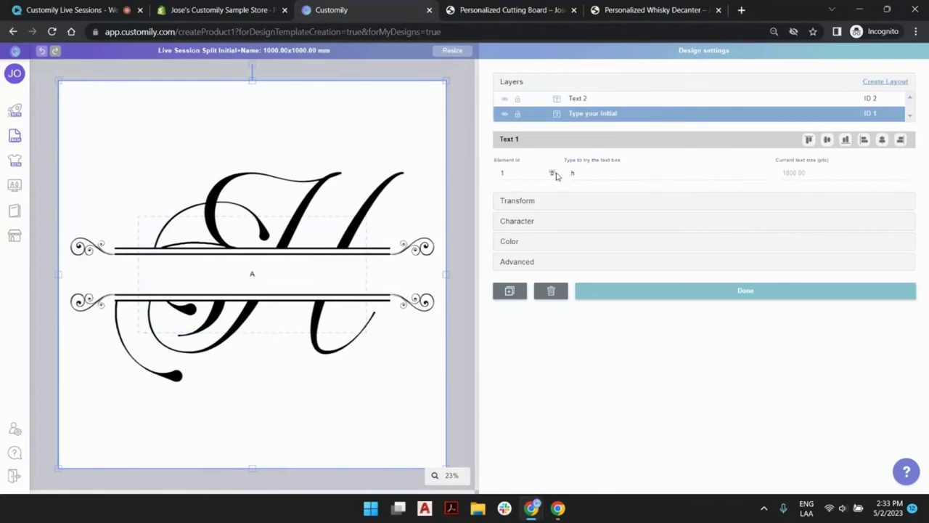
type("a")
left_click(248, 289)
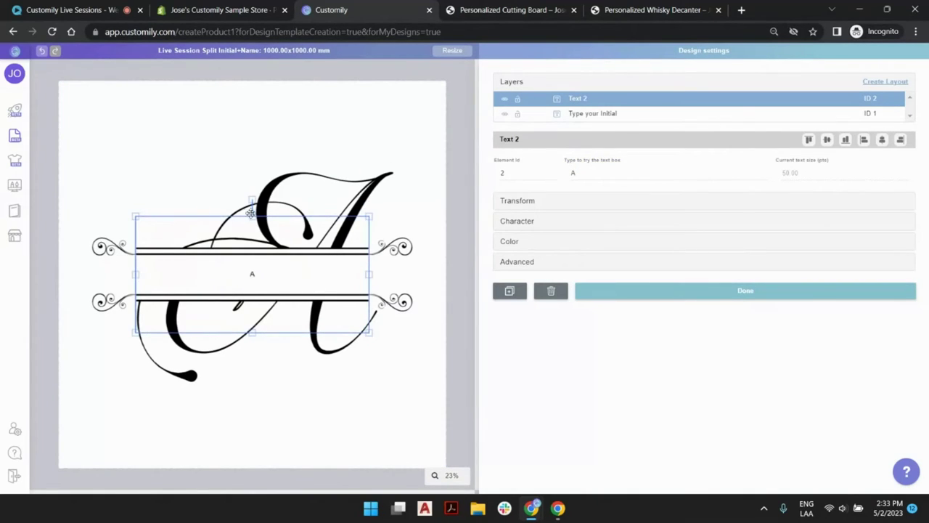
left_click_drag(252, 217, 247, 252)
left_click_drag(251, 333, 254, 295)
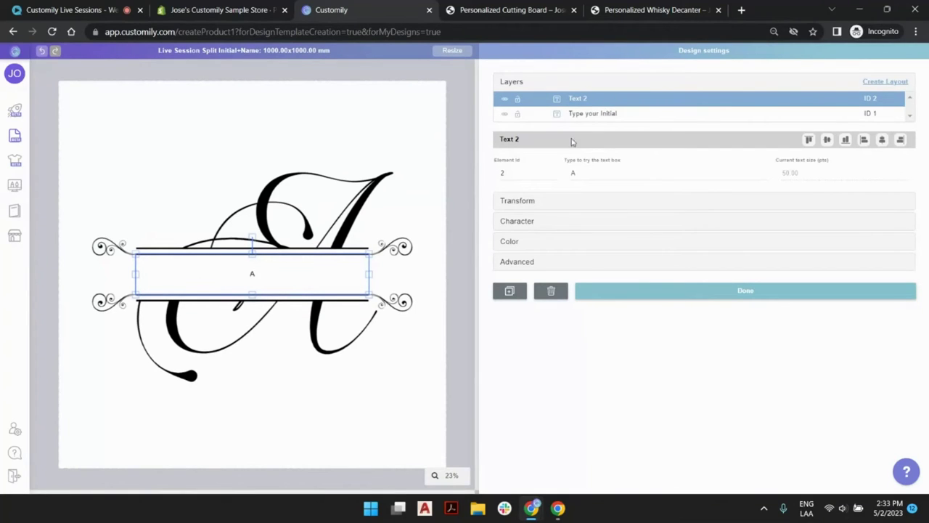
Set the name text's font to Lucida Calligraphy (Italic).
left_click(519, 223)
left_click(671, 228)
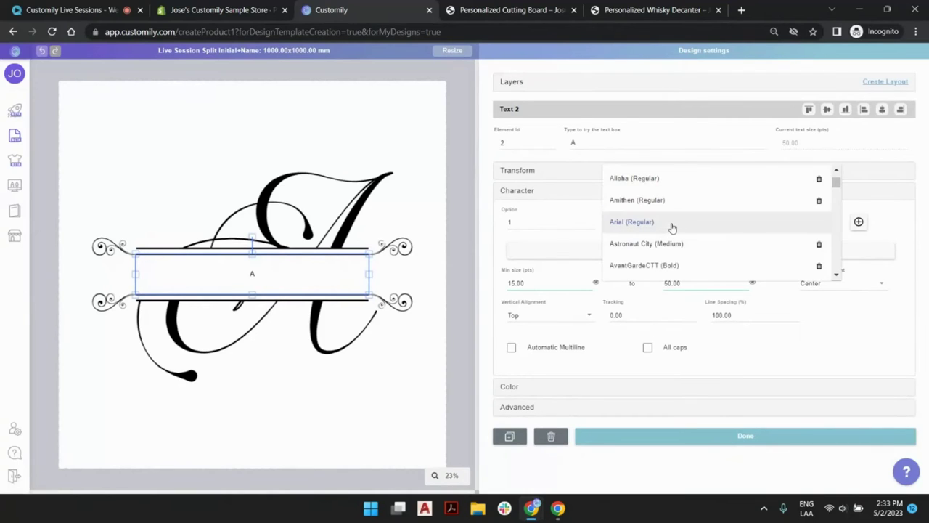
scroll(672, 227, "down", 5)
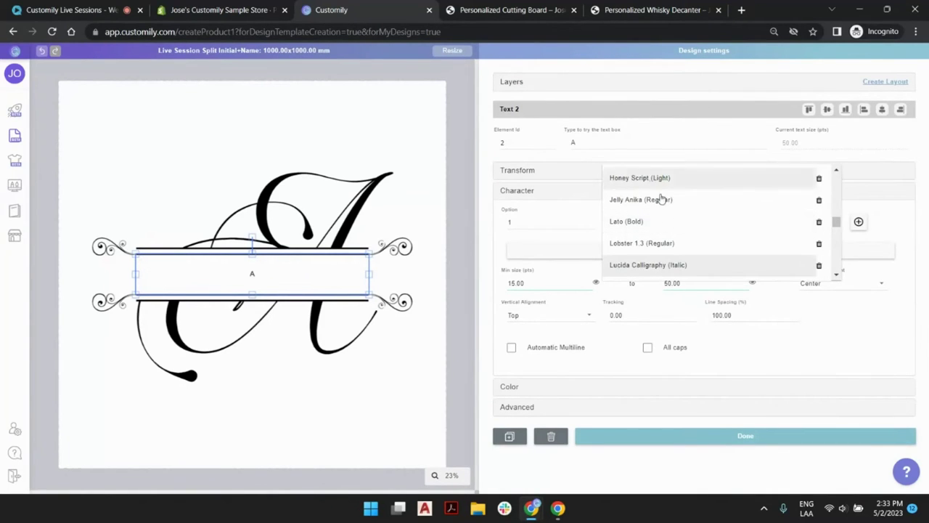
left_click(674, 266)
left_click(504, 287)
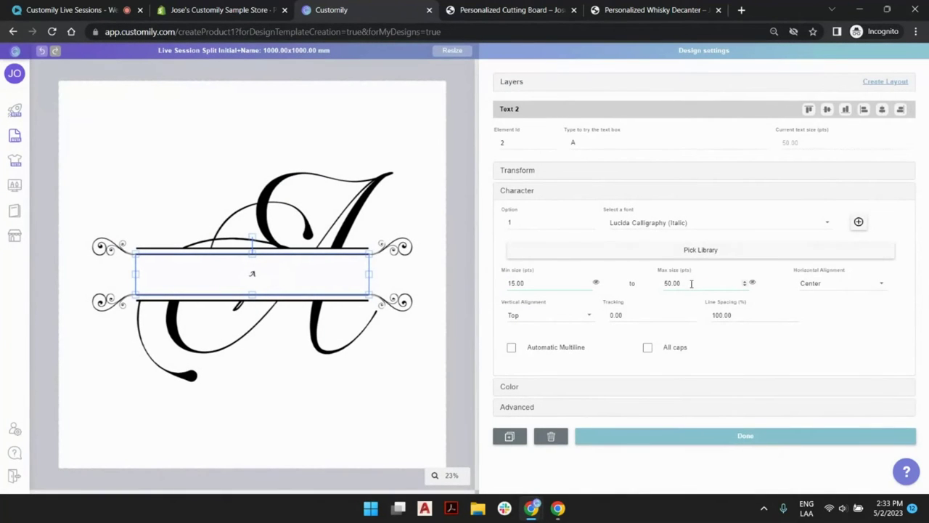
Set the name text's size range to a minimum of 150 and maximum of 250 pt.
double_click(705, 283)
type("250")
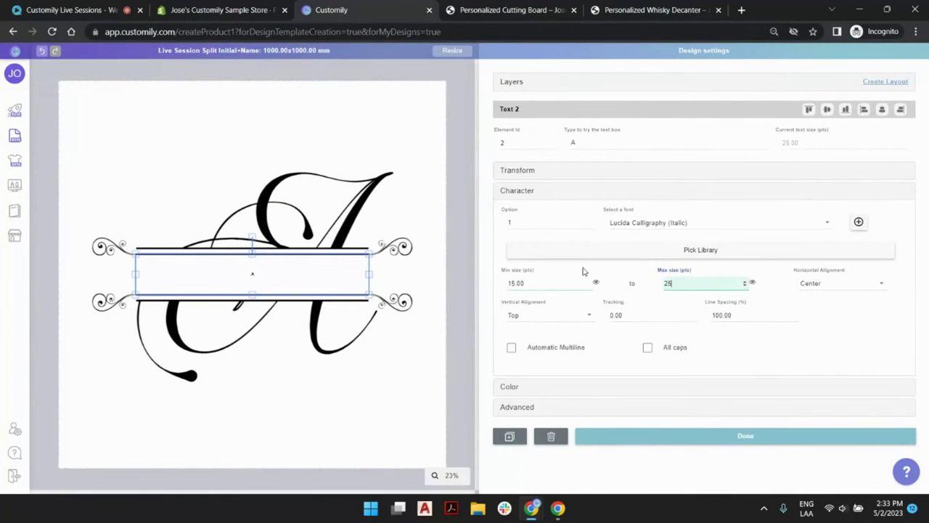
left_click(597, 285)
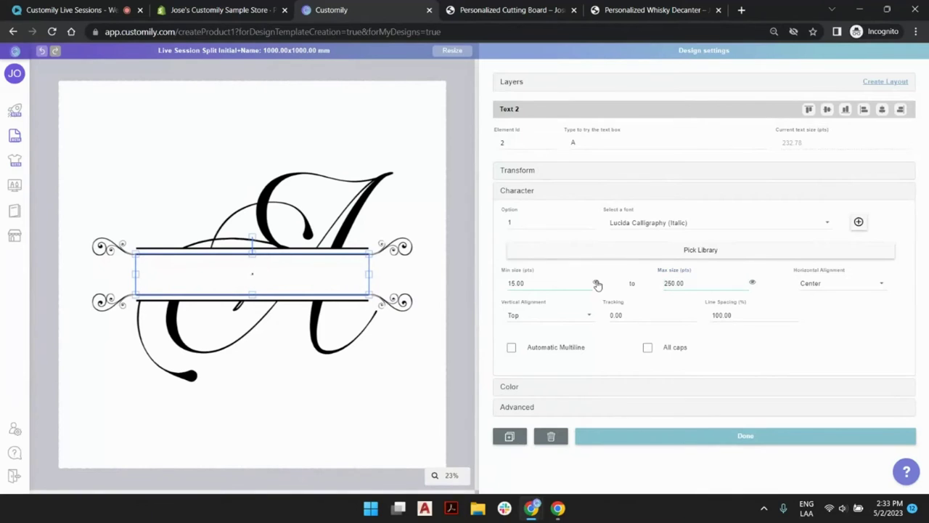
left_click(515, 283)
type("0")
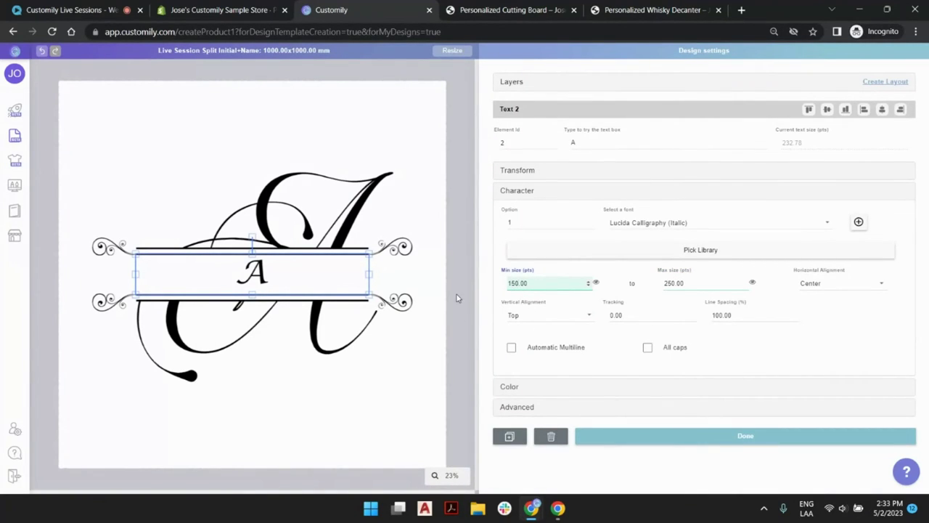
Preview the initial as H and turn on All caps for both initial and name.
double_click(603, 139)
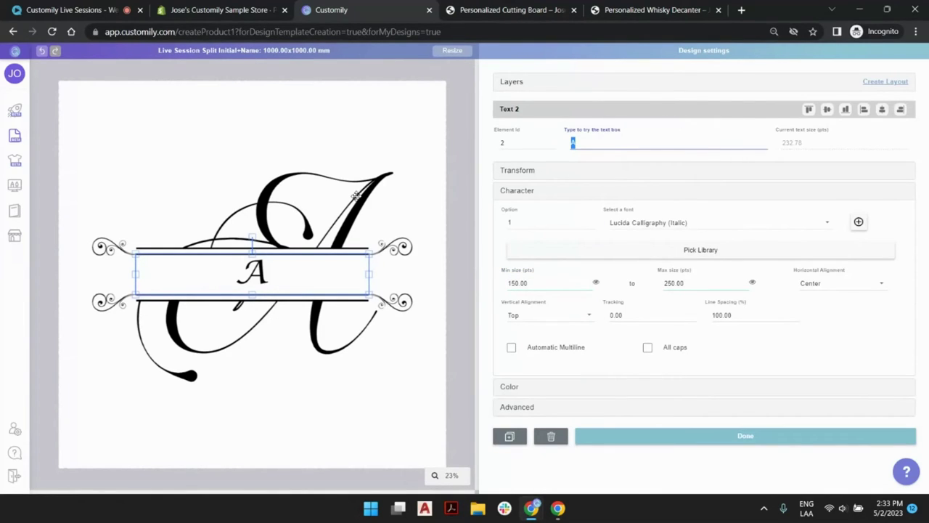
left_click(348, 197)
double_click(596, 144)
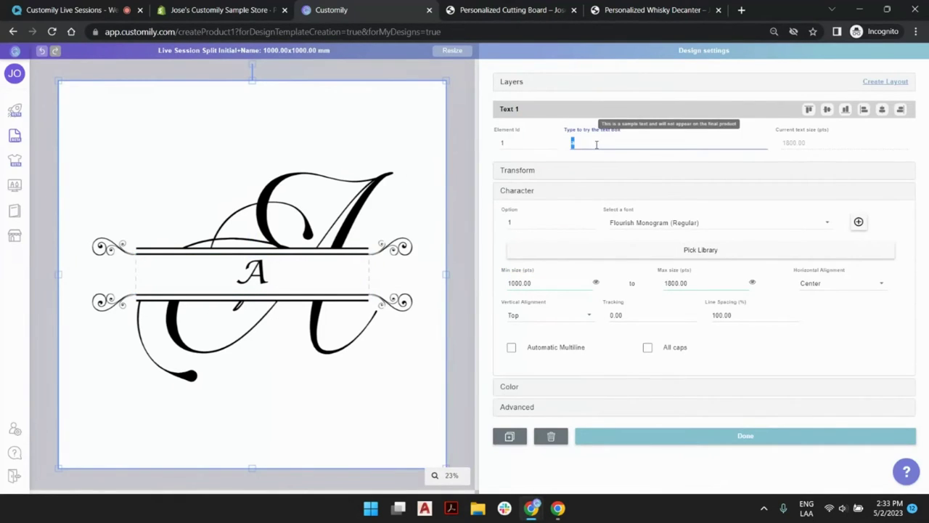
type("h")
left_click(648, 347)
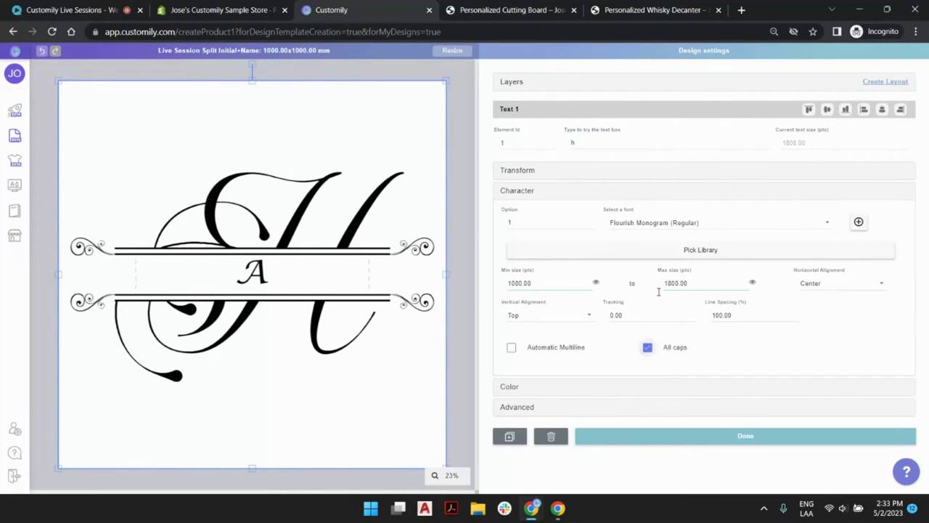
left_click(258, 270)
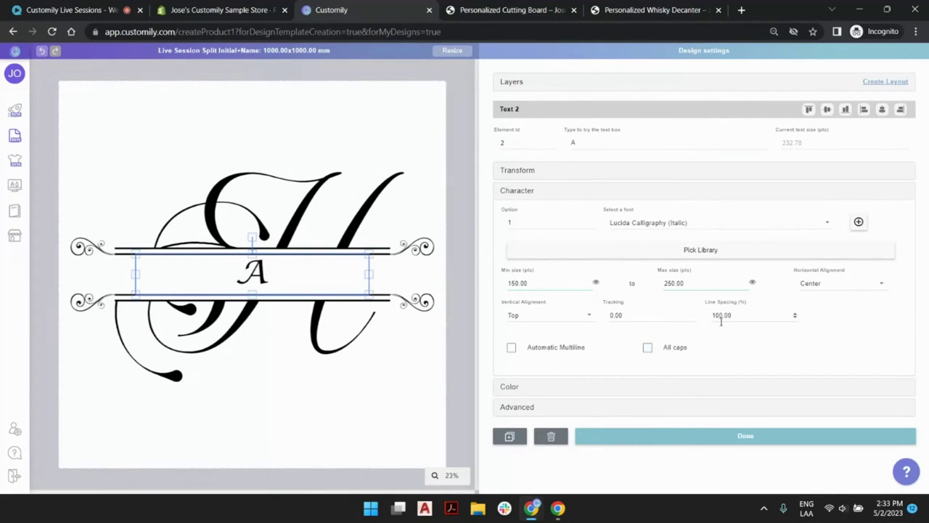
left_click(648, 349)
Preview the monogram with initial C and the name 'eduardo'.
left_click(359, 213)
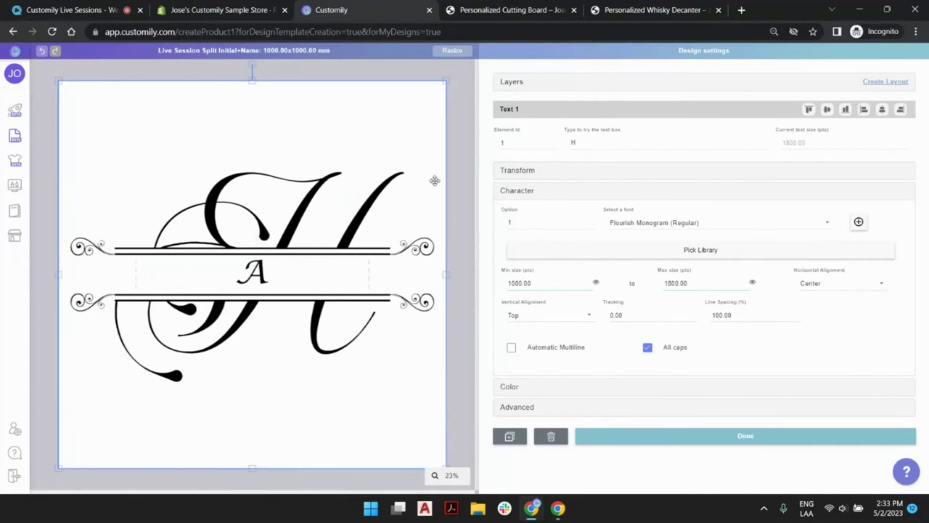
double_click(589, 143)
type("C")
left_click(258, 274)
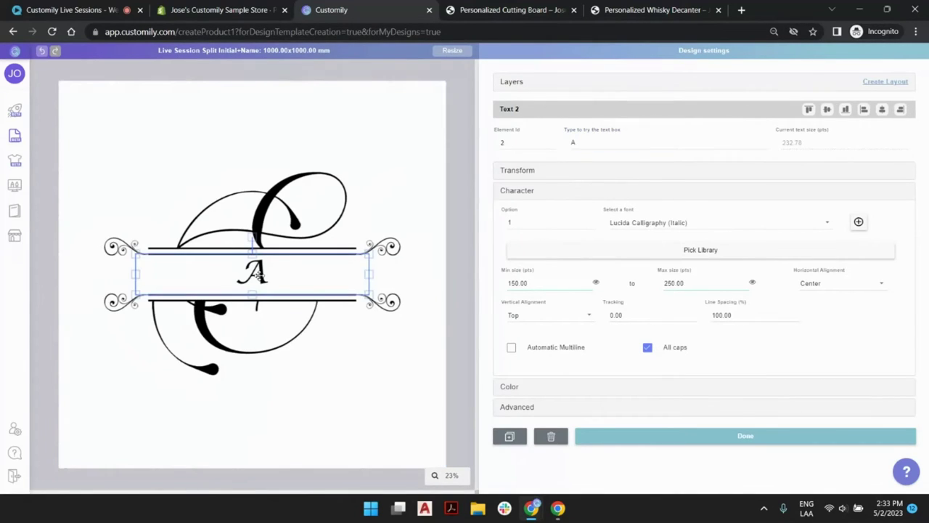
double_click(607, 143)
type("eduardo")
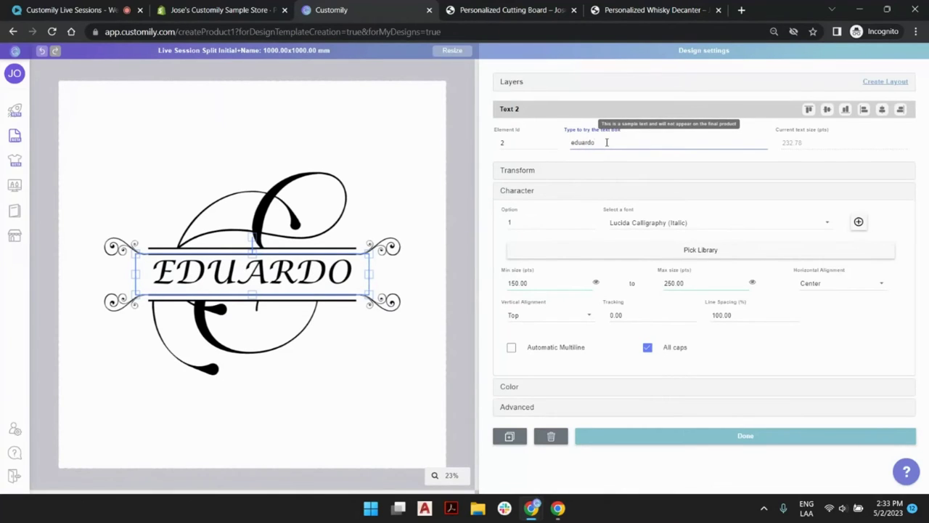
left_click(460, 205)
left_click(398, 202)
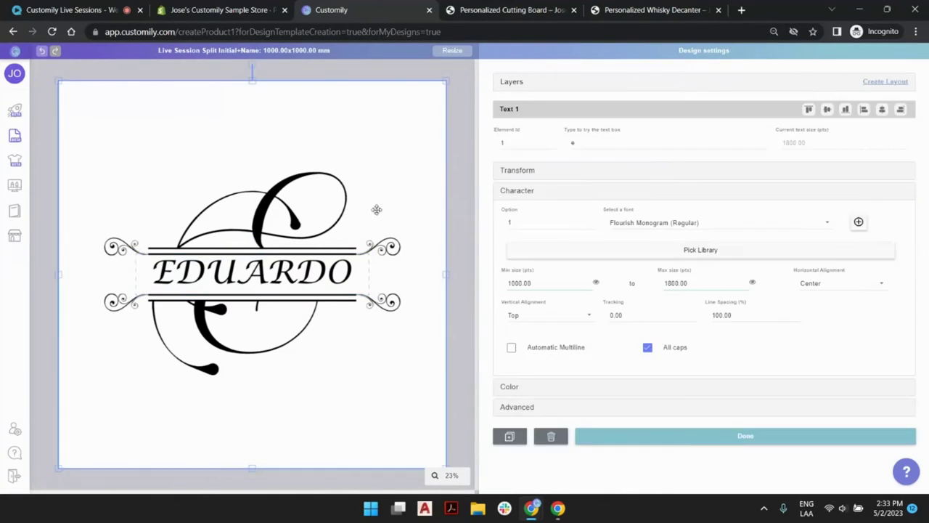
left_click(322, 268)
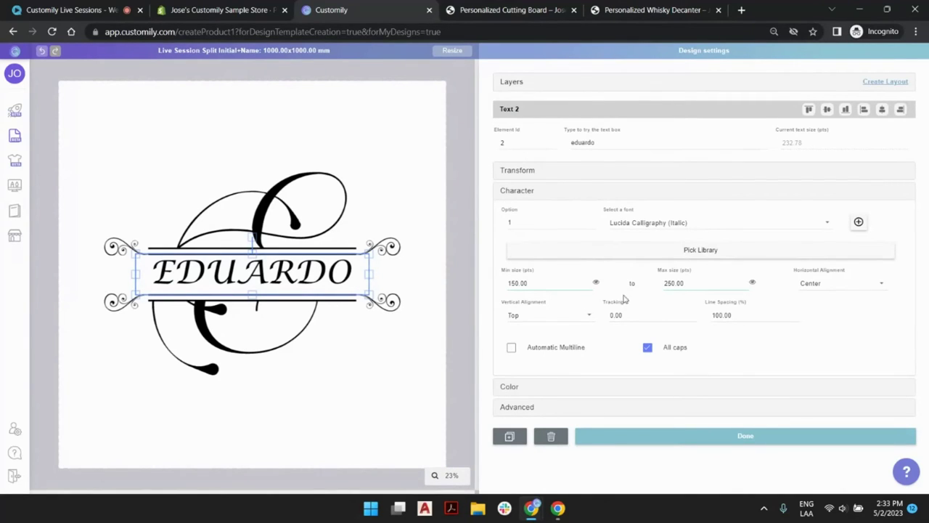
Save the name text's black fill into colour option 1.
left_click(533, 387)
left_click(581, 257)
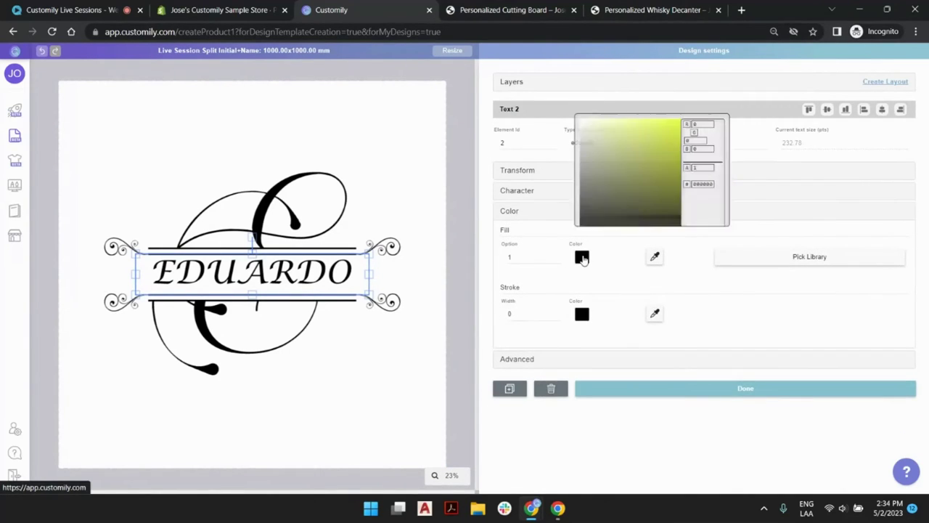
left_click(736, 240)
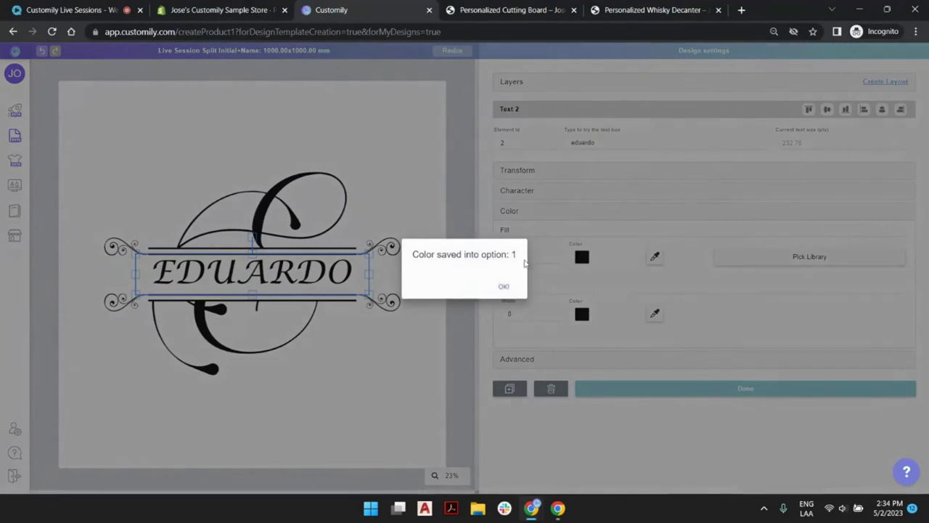
left_click(508, 287)
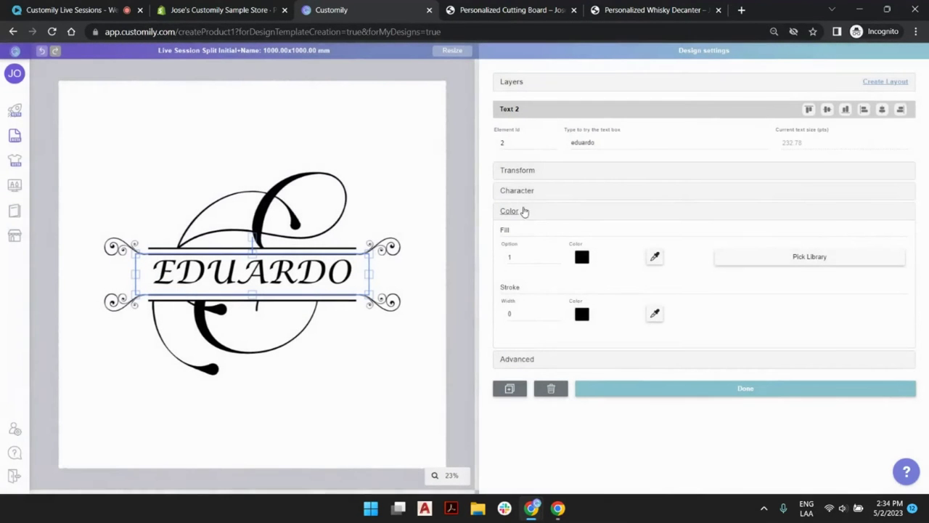
Resize the name text box to W 600 and H 100 mm.
left_click(512, 172)
left_click_drag(582, 270, 517, 271)
key("BackSpace")
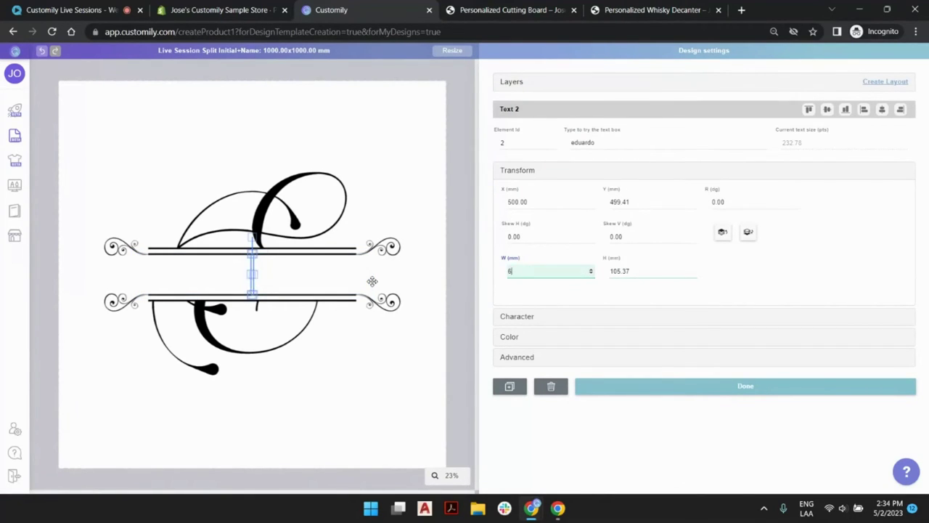
type("0")
left_click_drag(617, 271, 672, 271)
type("1000")
key("BackSpace")
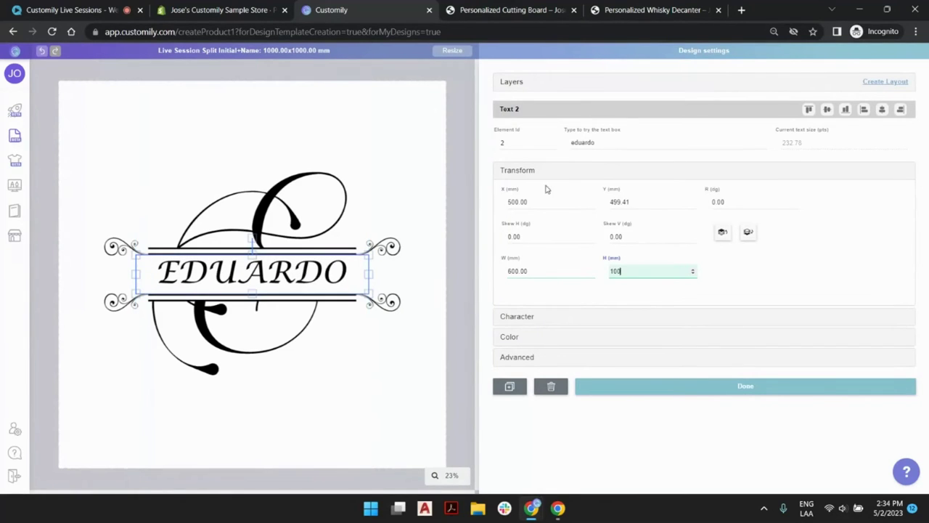
Align the EDUARDO name box to the vertical middle of the canvas.
left_click(461, 147)
left_click(333, 266)
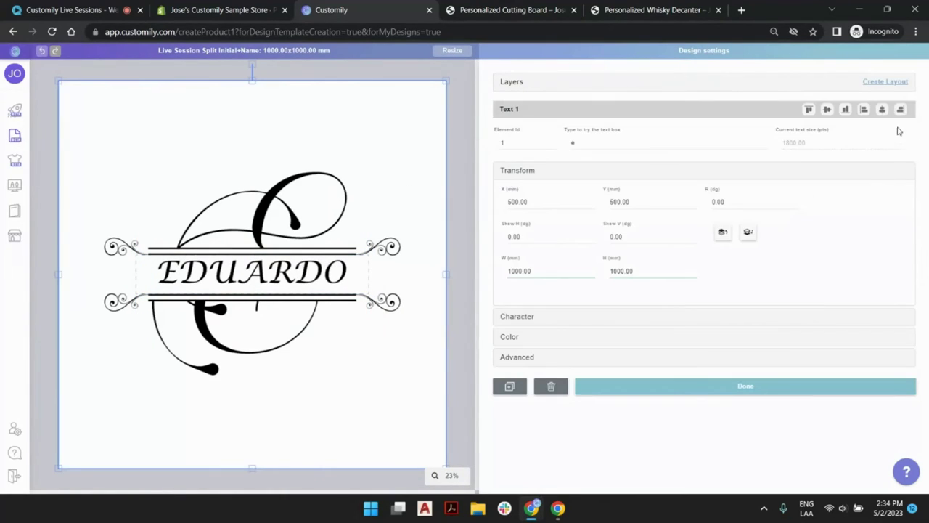
left_click(827, 110)
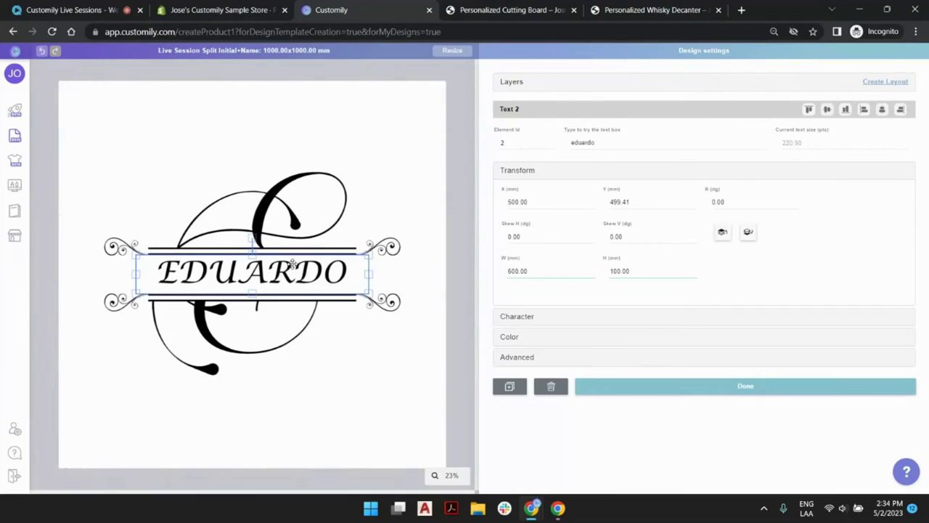
left_click(827, 110)
left_click(465, 242)
left_click(312, 267)
left_click(459, 189)
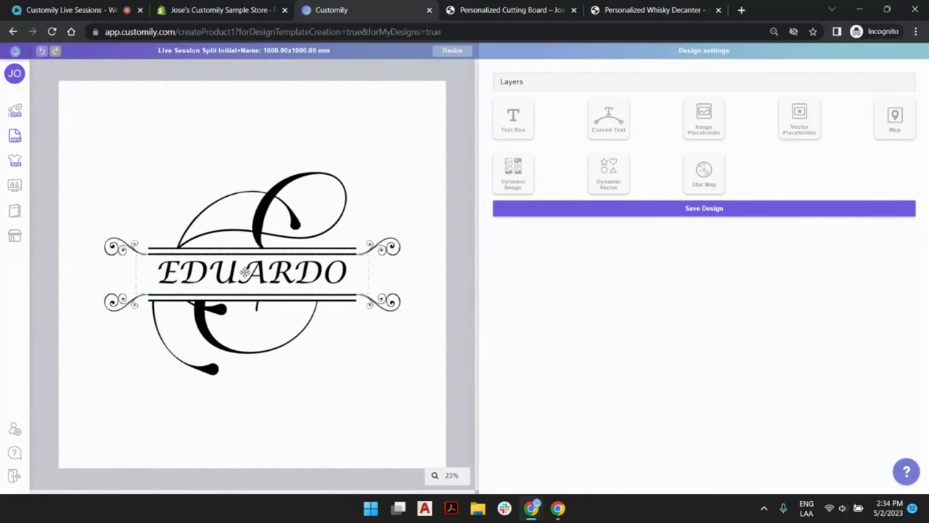
Rename the Text 2 layer to 'Type your Name'.
left_click(527, 82)
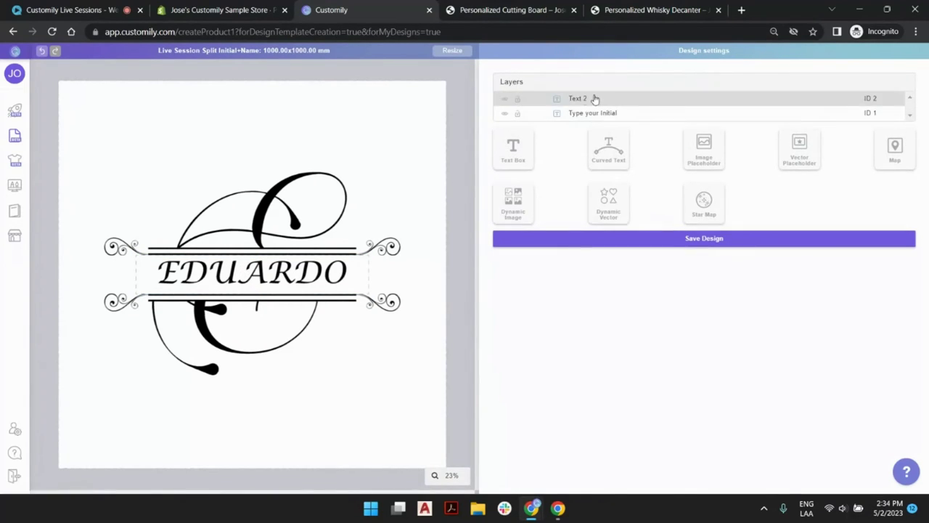
left_click(508, 10)
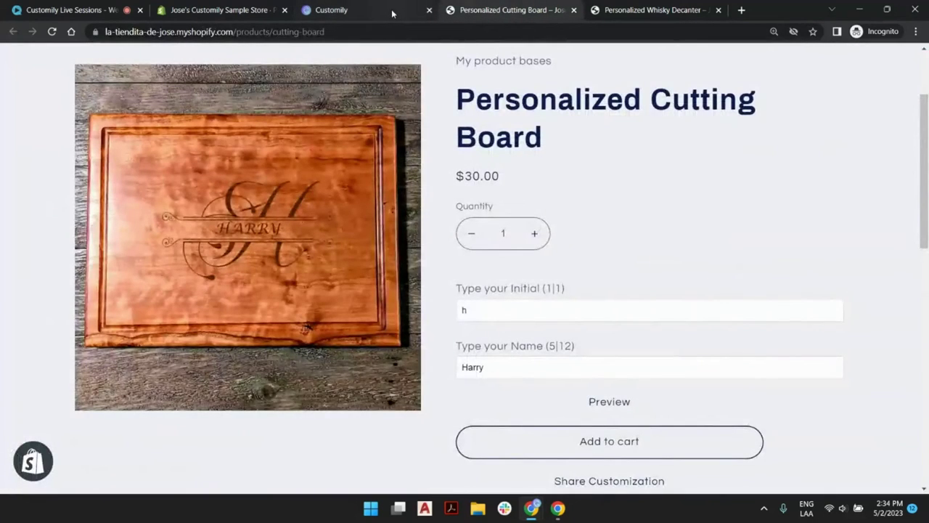
left_click(392, 8)
left_click(580, 98)
double_click(581, 99)
type("Type your Name")
key("Return")
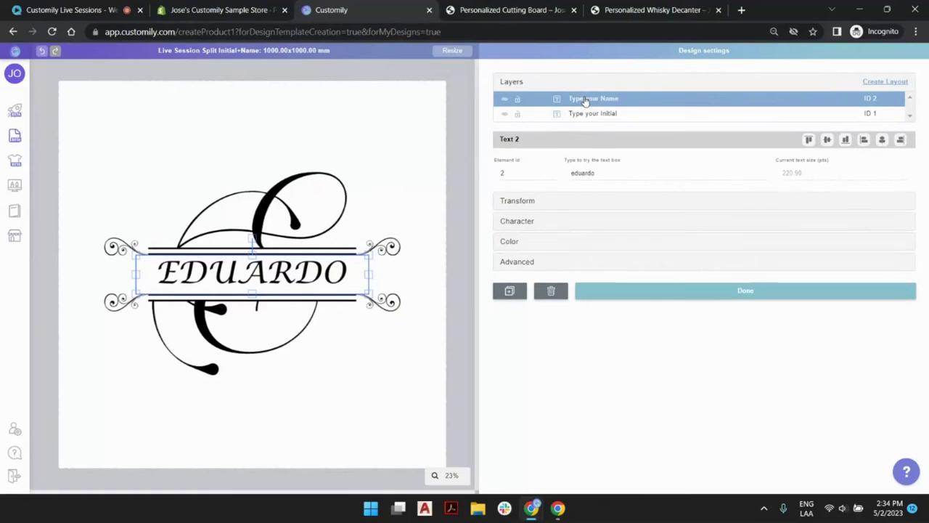
left_click(459, 96)
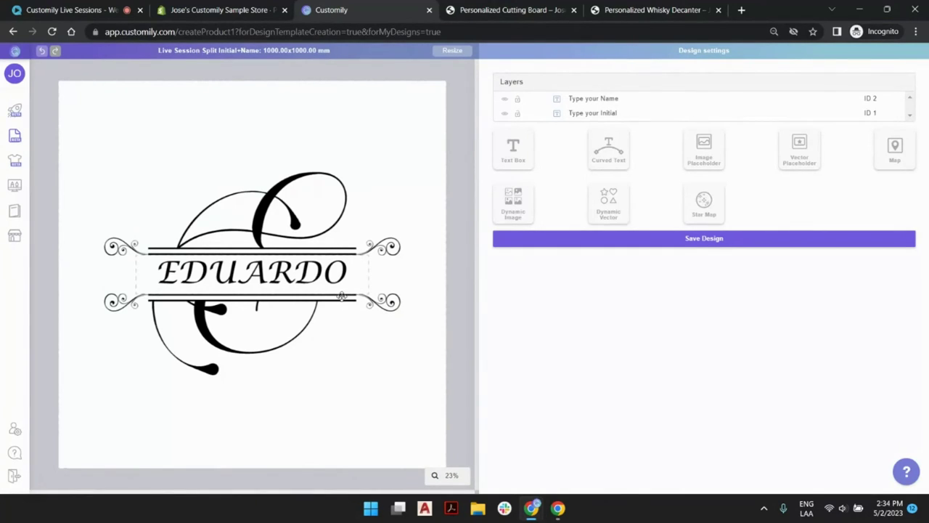
After checking the whisky decanter page, save the design template.
left_click(633, 10)
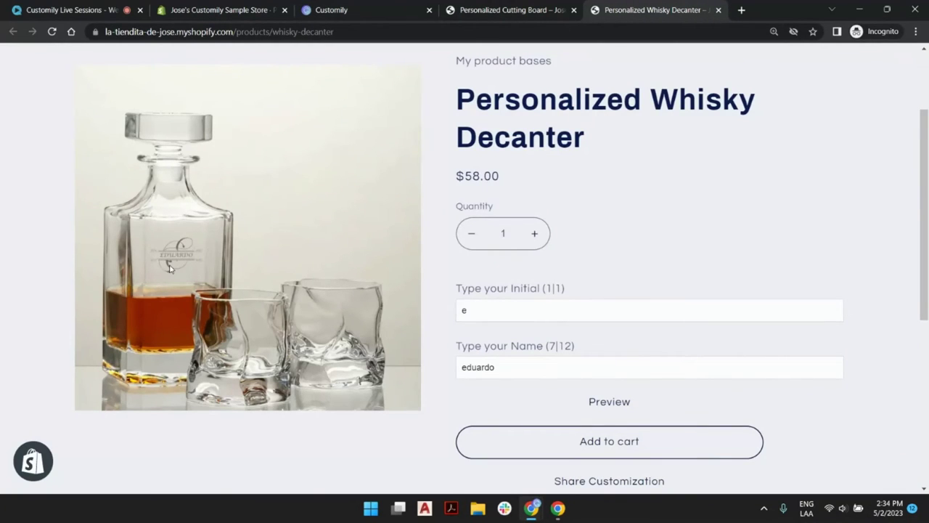
left_click(340, 13)
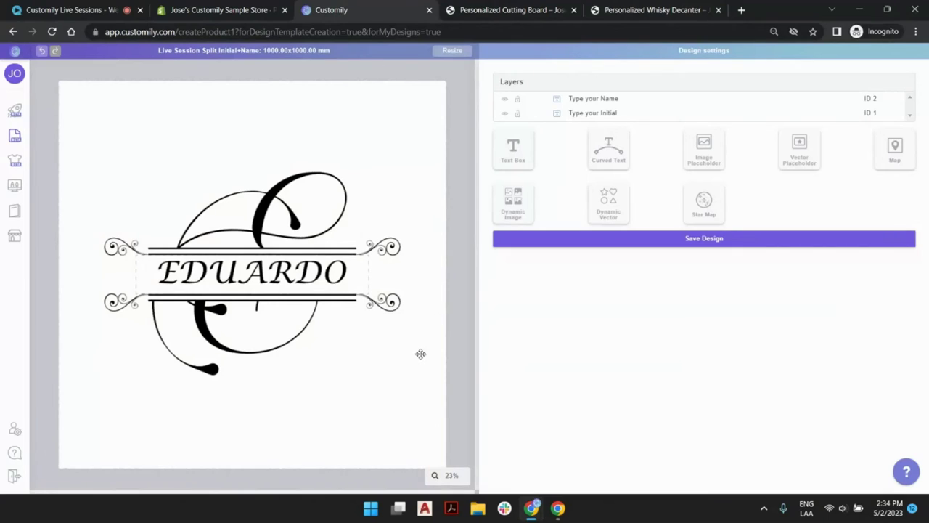
left_click(724, 239)
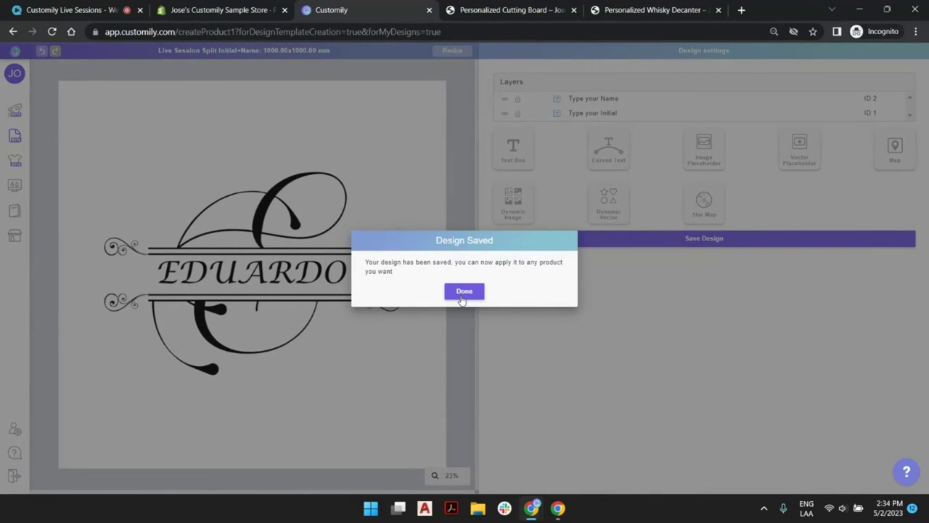
Open Live Session Split Initial+Name's options from designs page 2 and expand 'Type your Initial'.
left_click(464, 293)
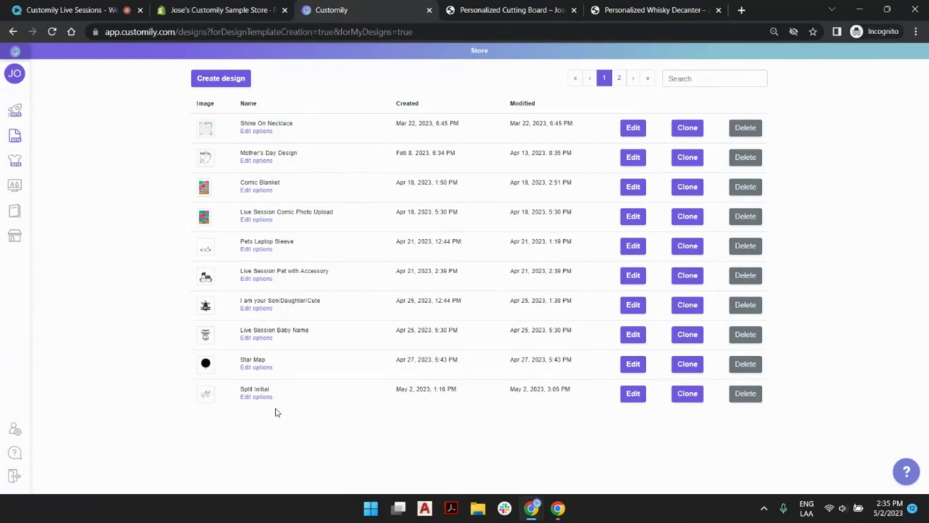
left_click(620, 78)
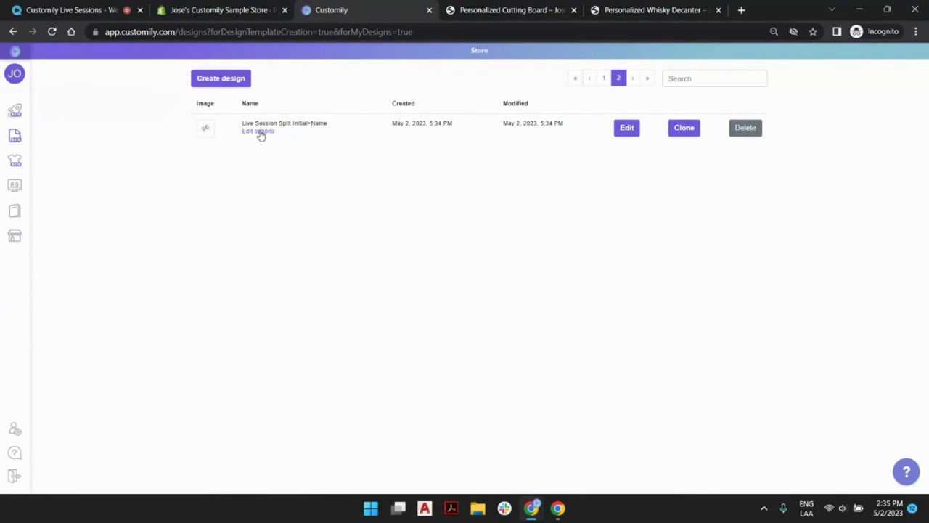
left_click(261, 132)
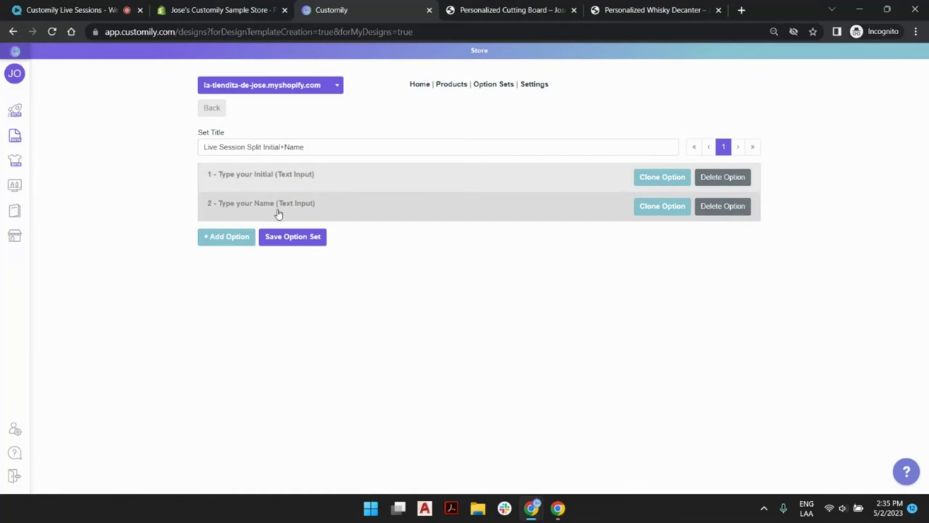
left_click(297, 178)
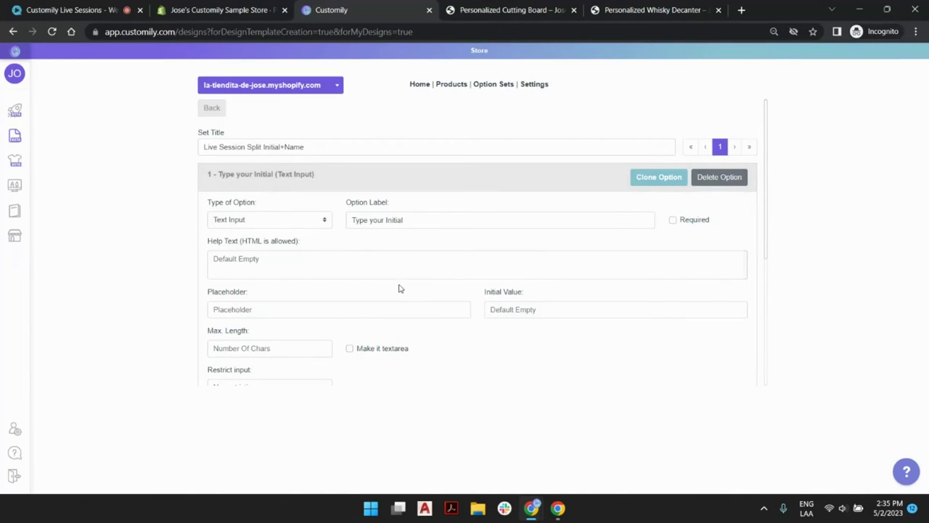
Set the initial option's placeholder to E.
left_click(267, 308)
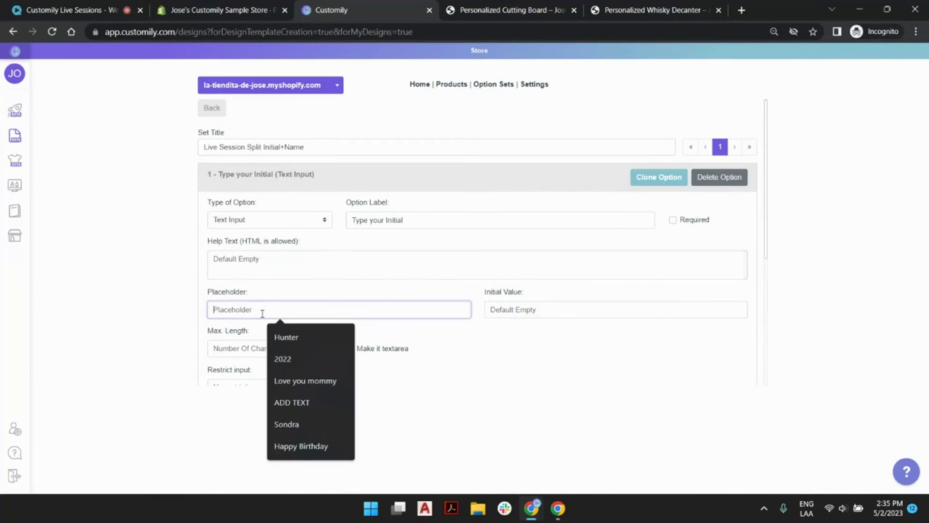
type("K")
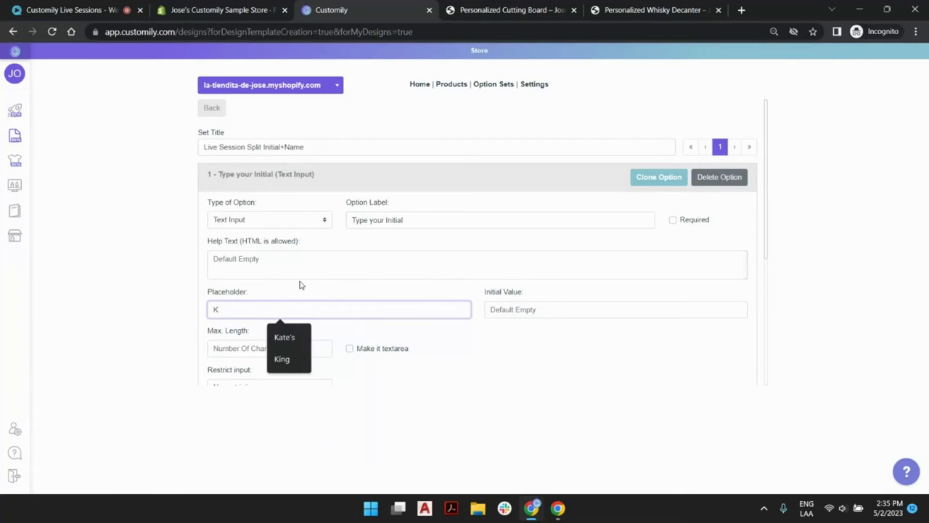
key("ctrl+a")
type("E")
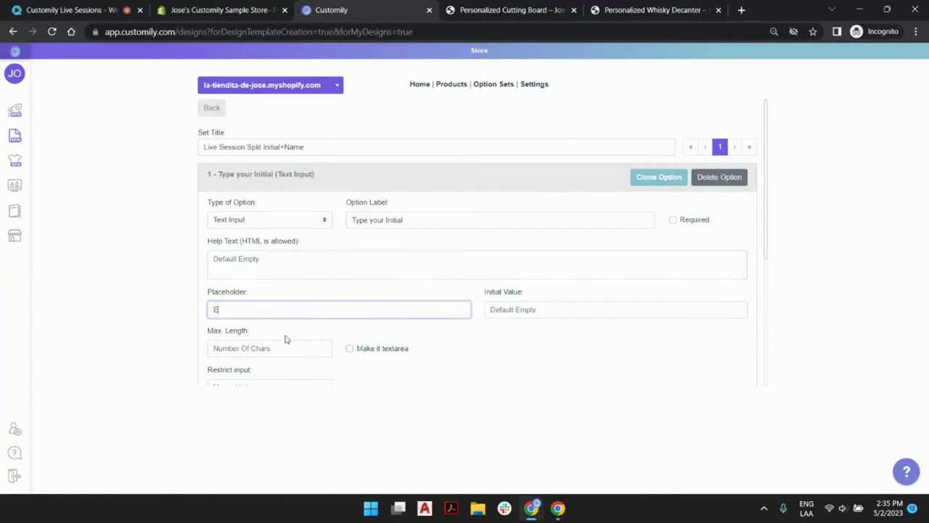
left_click(304, 286)
scroll(304, 286, "down", 2)
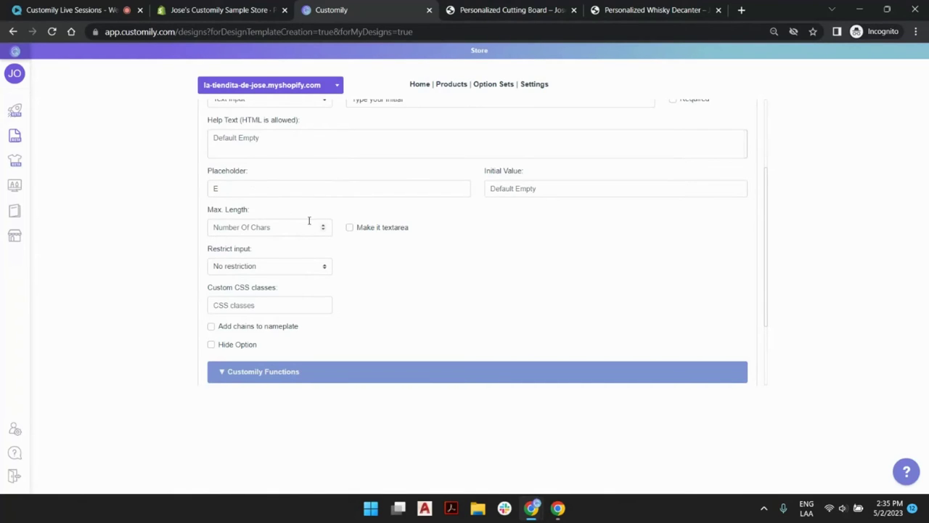
Limit the initial to 1 character, restricted to Only letters (no spaces).
left_click(260, 227)
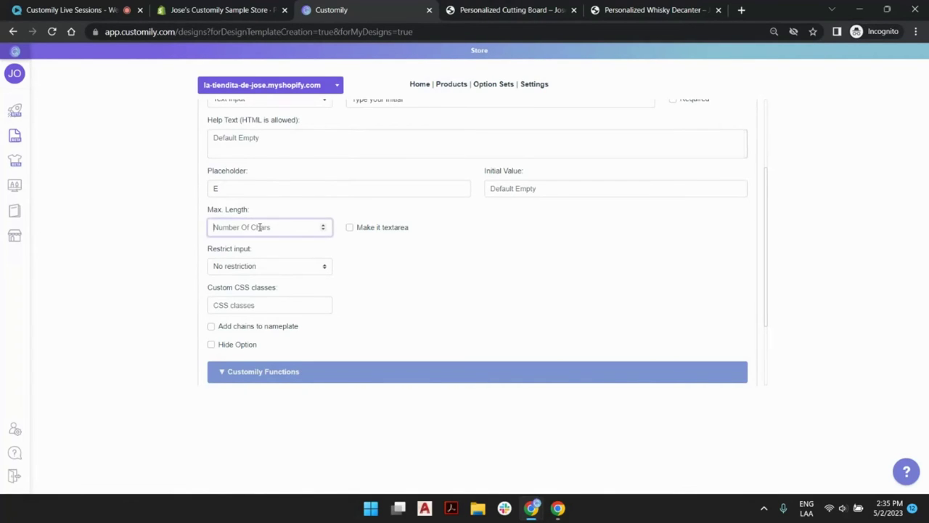
type("1")
left_click(300, 269)
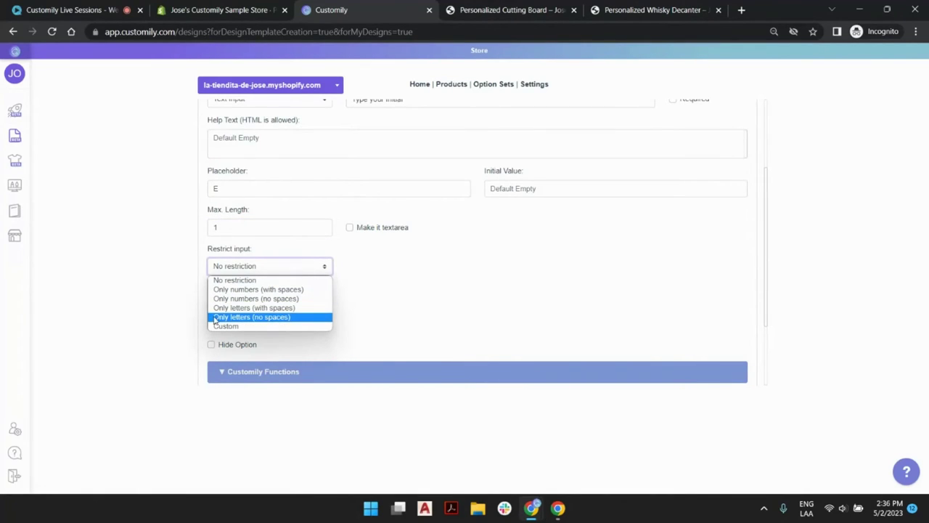
left_click(266, 320)
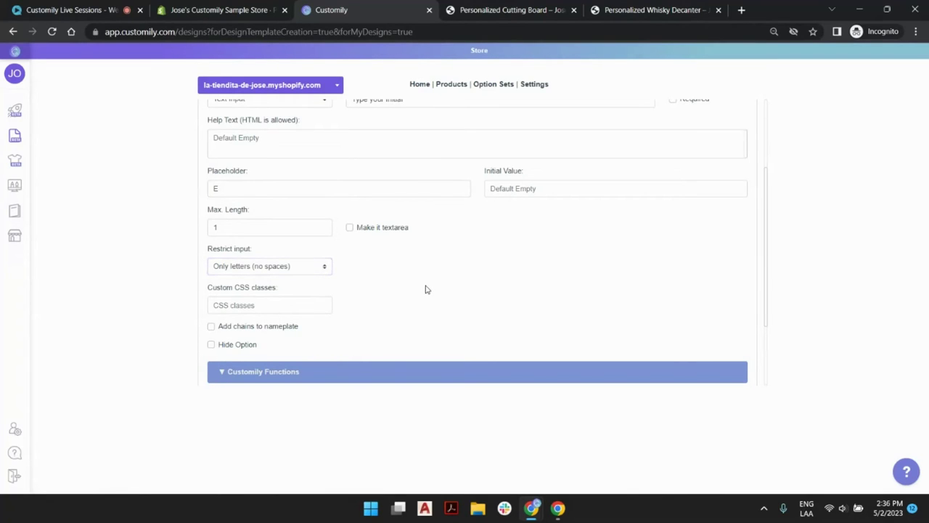
scroll(426, 289, "down", 2)
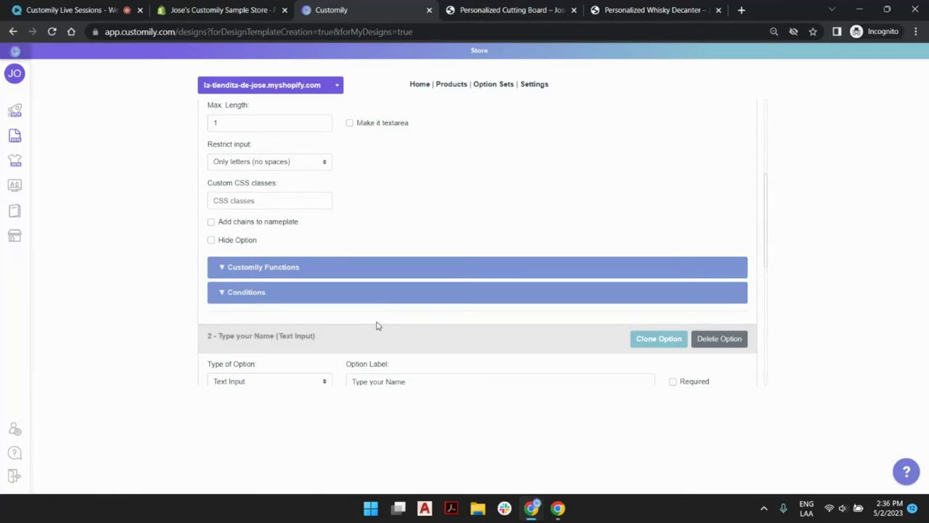
scroll(375, 326, "down", 3)
Give the name option placeholder Eduardo and a maximum length of 12.
scroll(375, 326, "down", 1)
left_click(265, 230)
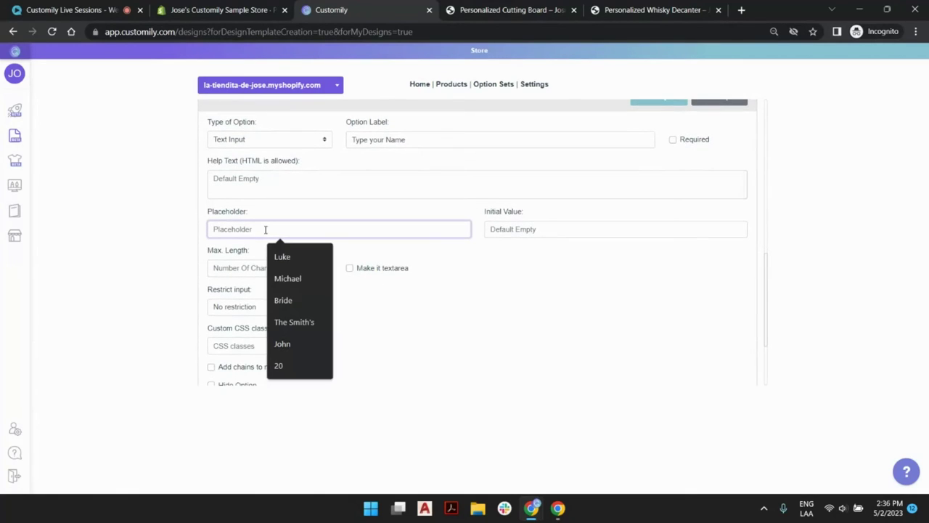
type("Eduardo")
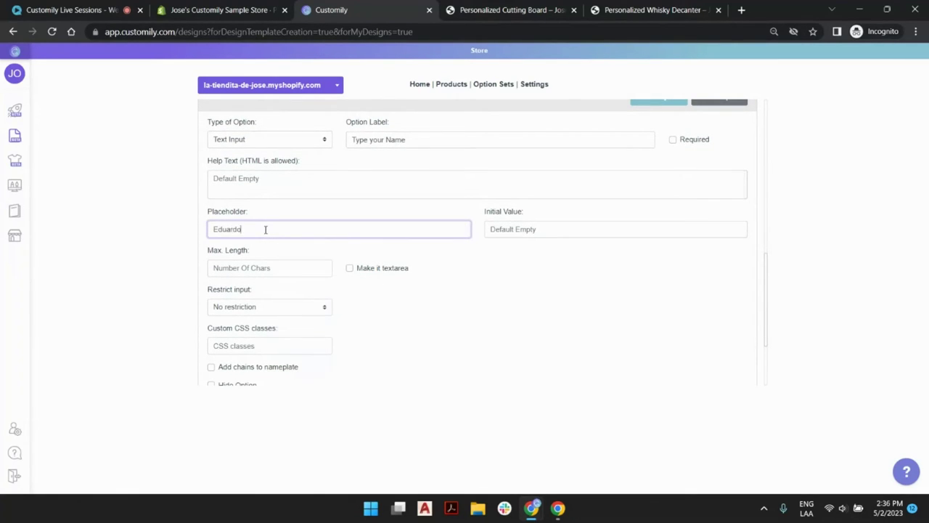
left_click(265, 267)
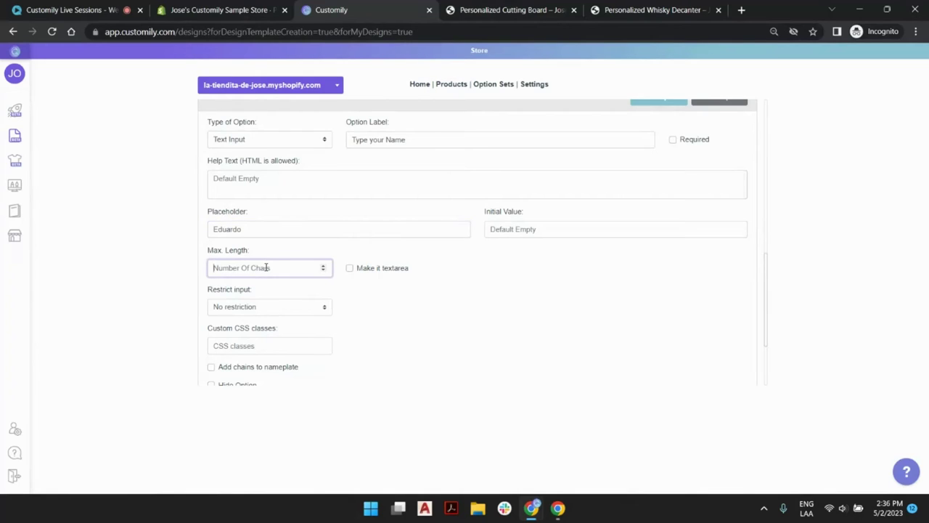
type("12")
Restrict the name input to Only letters (with spaces) and save the option set.
left_click(281, 314)
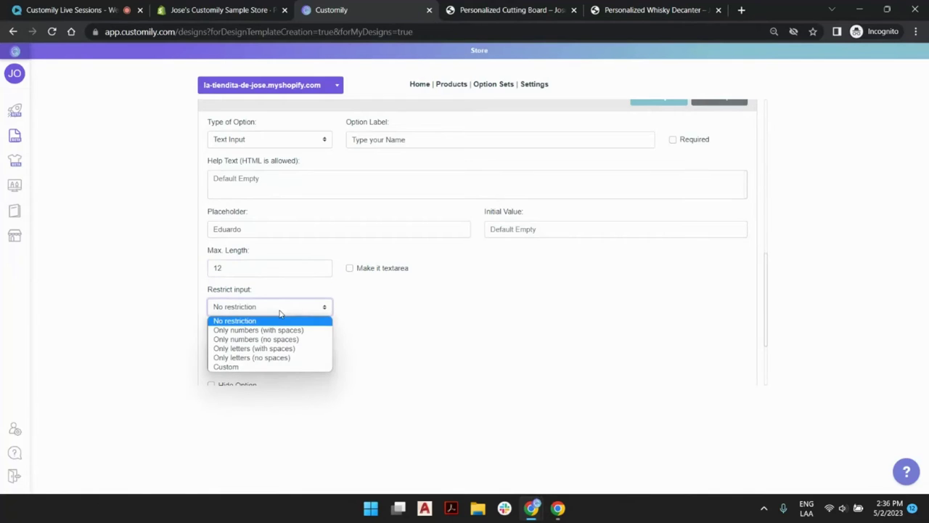
left_click(268, 348)
left_click(433, 310)
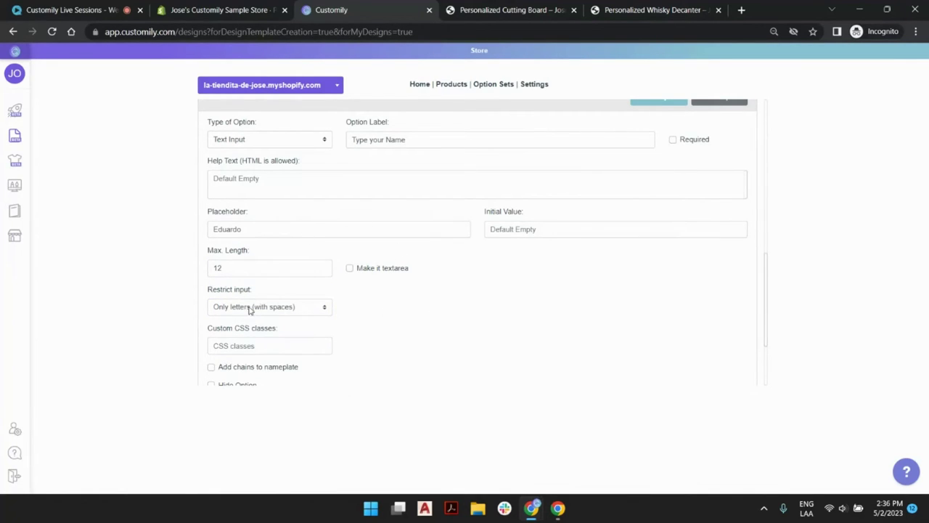
scroll(514, 229, "down", 3)
left_click(290, 370)
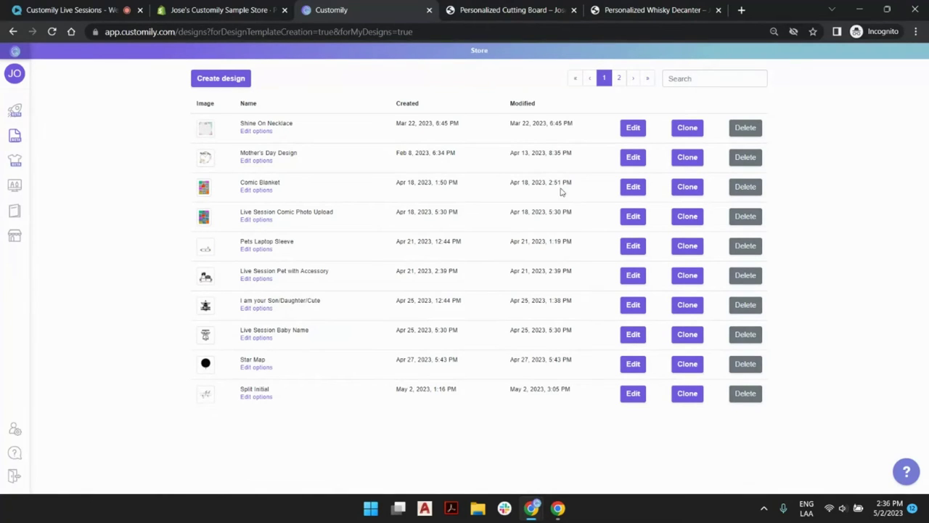
Create a new product from My product bases using Live Session Cutting Board's Default print area.
left_click(19, 117)
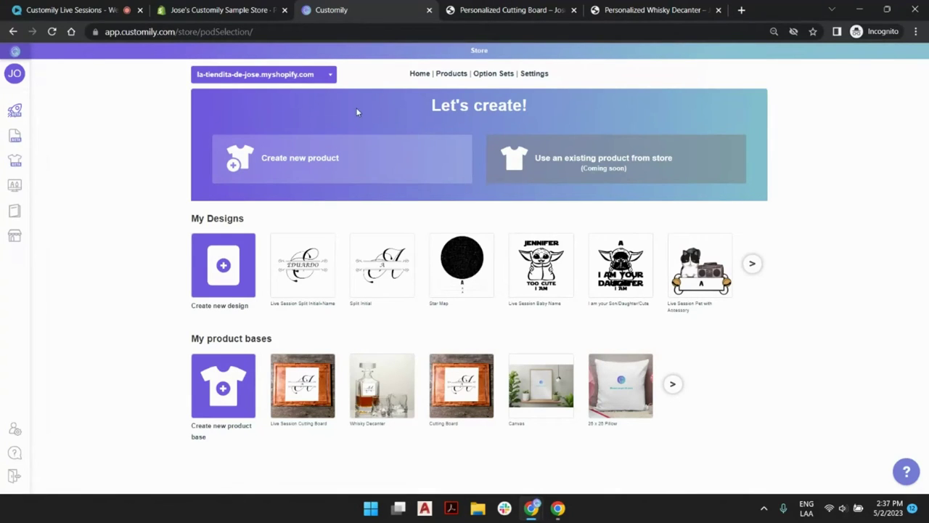
left_click(300, 147)
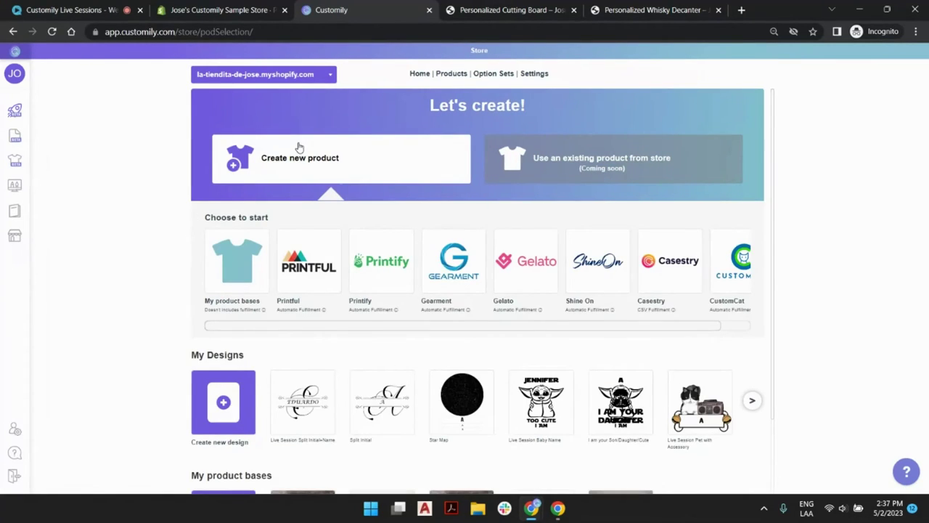
left_click(242, 261)
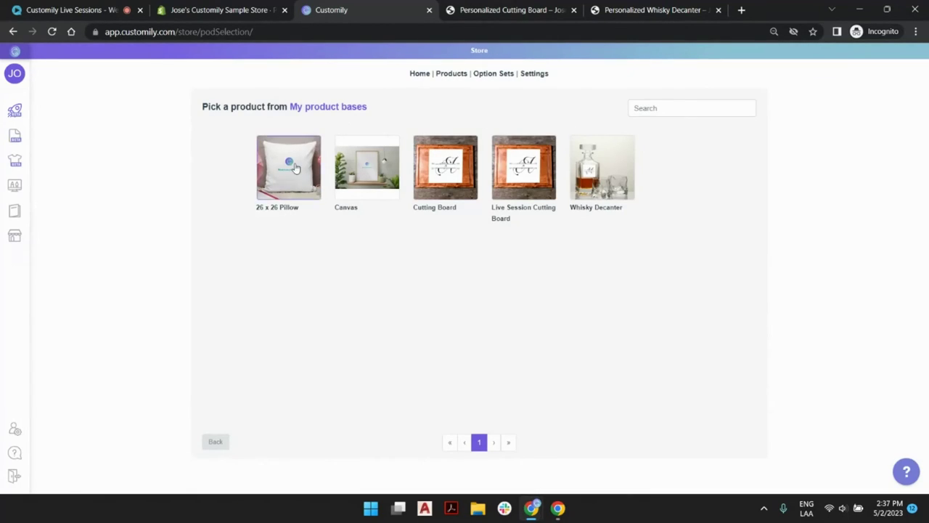
mouse_move(21, 161)
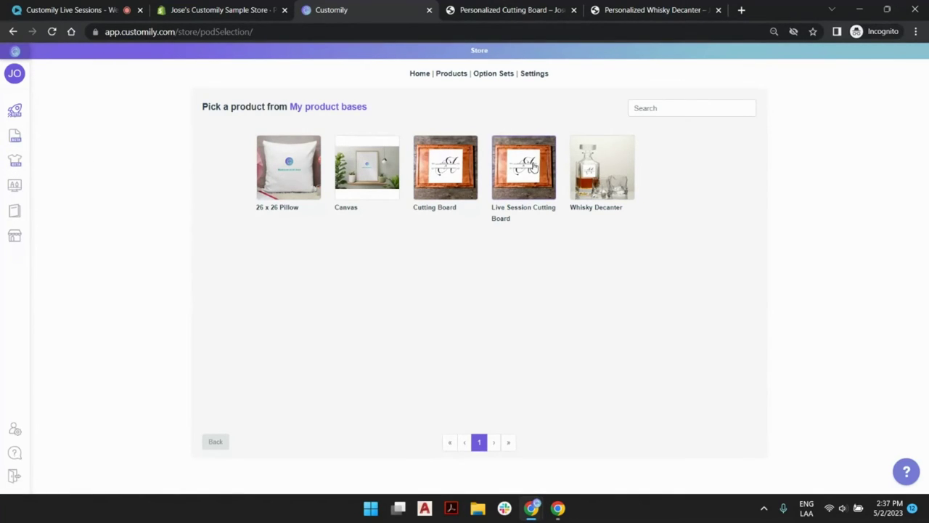
left_click(532, 166)
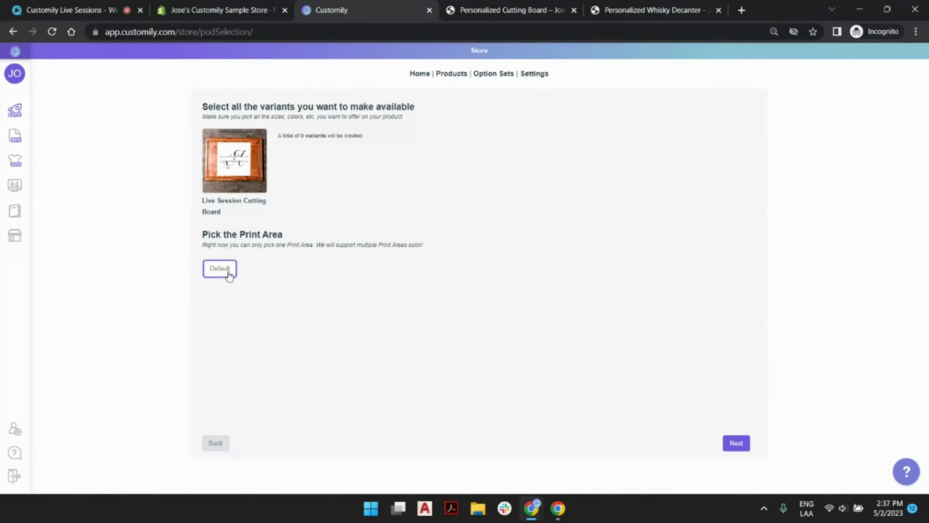
left_click(739, 446)
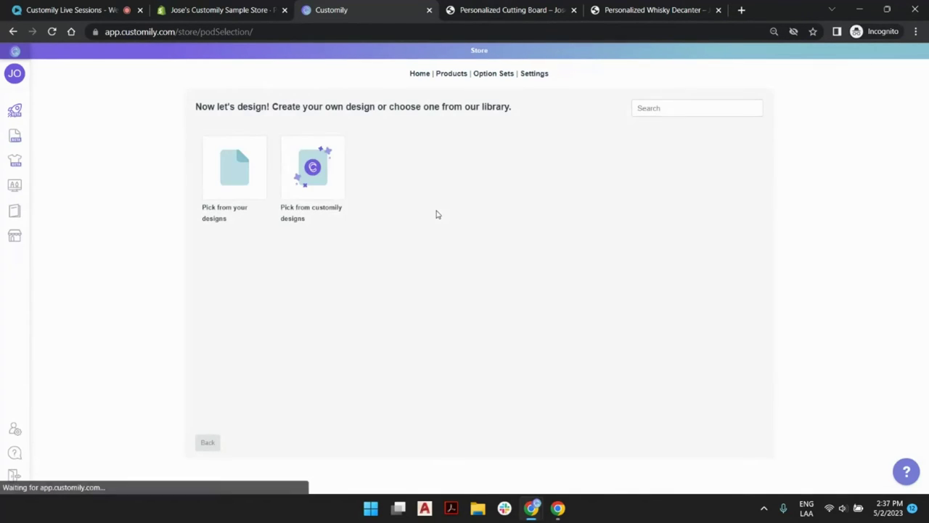
left_click(332, 158)
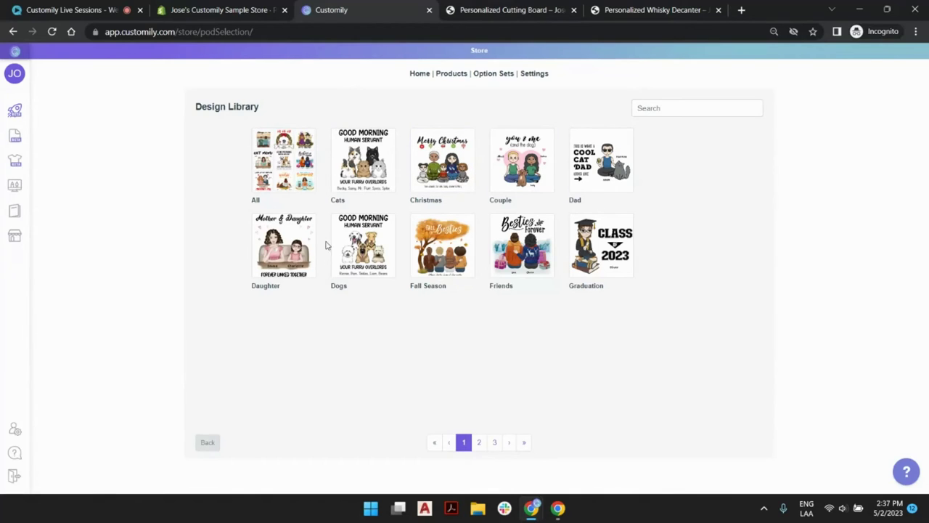
left_click(285, 149)
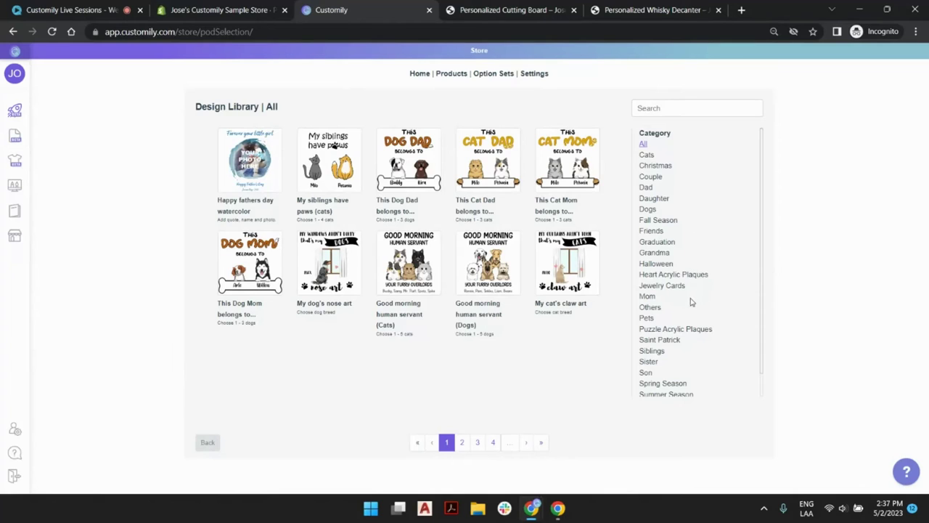
scroll(689, 302, "down", 1)
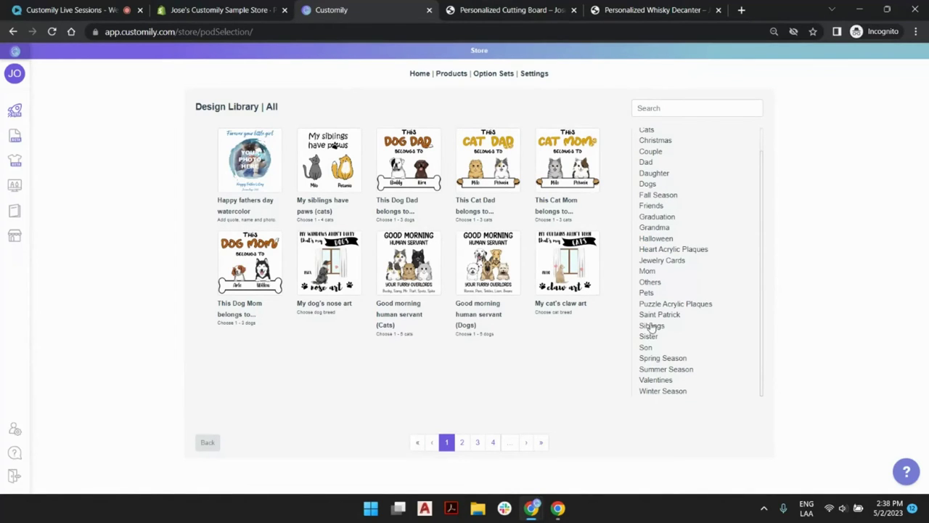
left_click(649, 282)
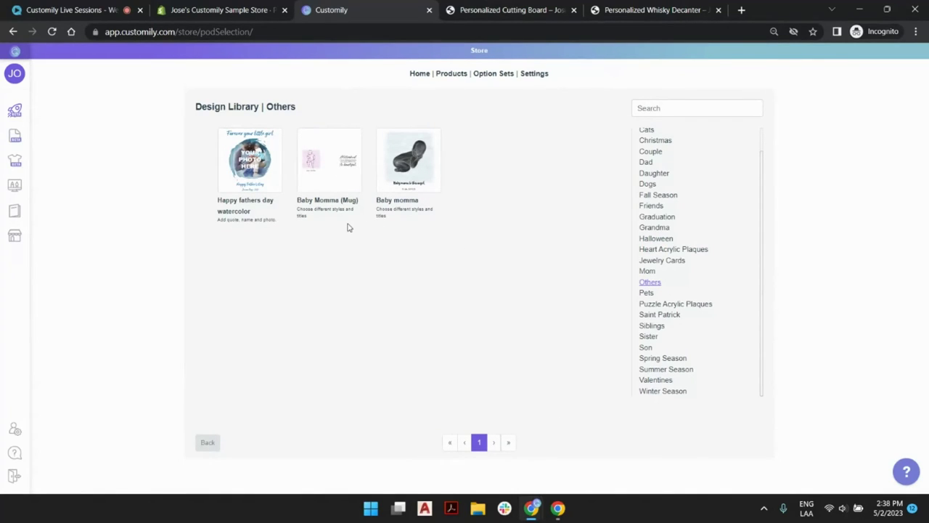
left_click(208, 443)
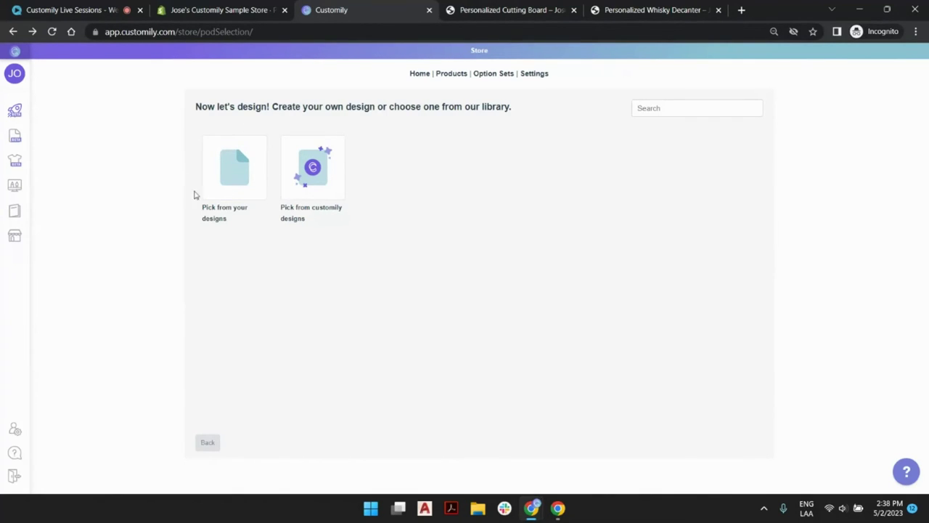
Pick the Live Session Split Initial+Name design from page 2 of your own saved designs.
left_click(231, 174)
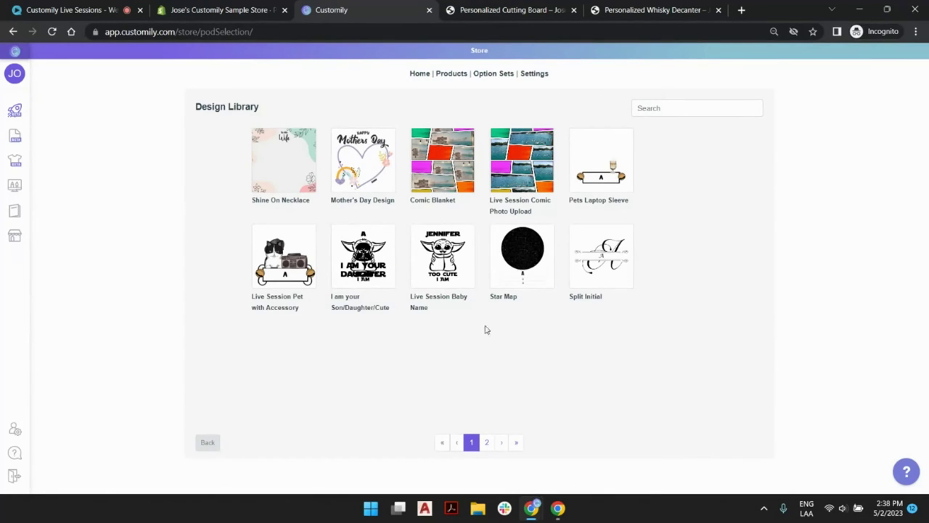
left_click(488, 448)
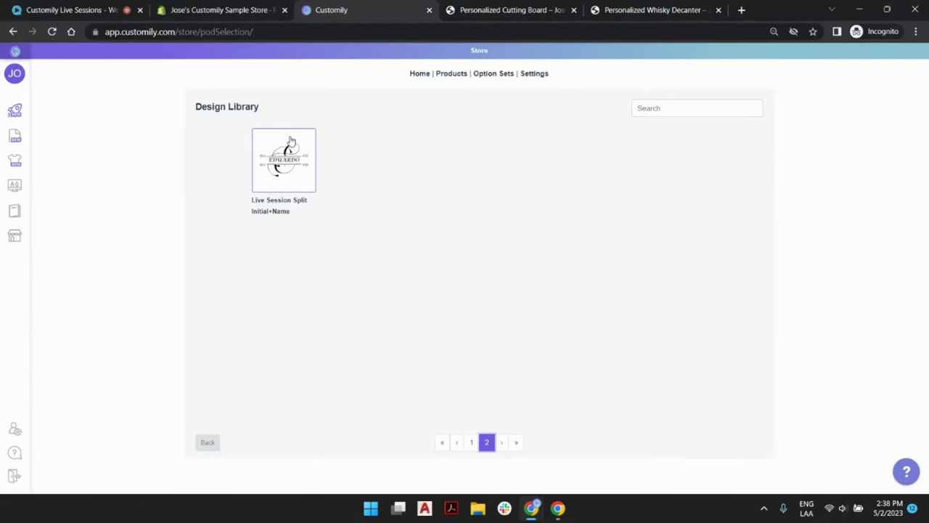
left_click(276, 167)
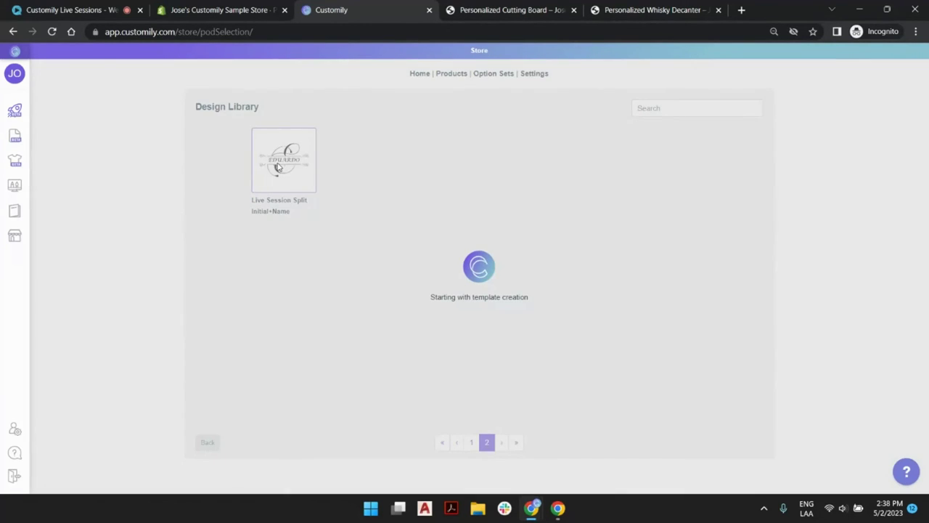
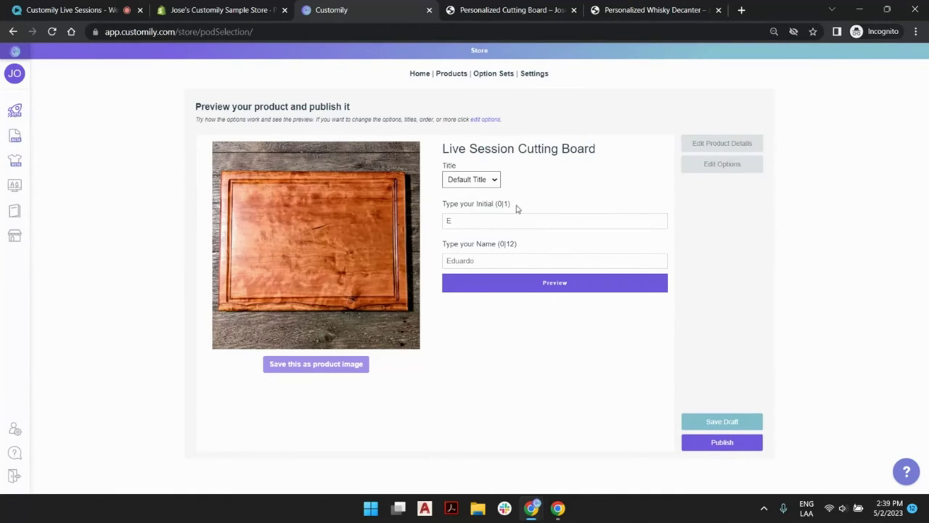
Enter initial 'j' and fill the Name field with a previously used suggestion.
left_click(480, 221)
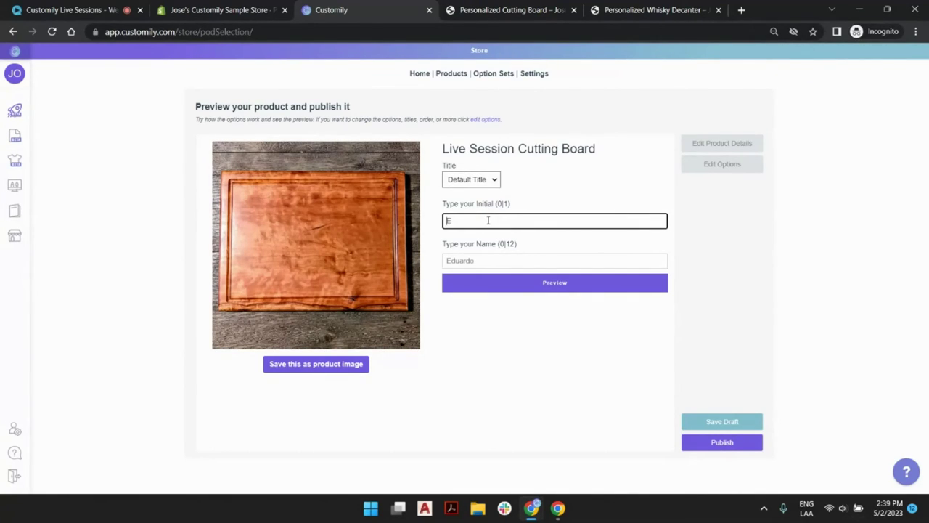
type("j")
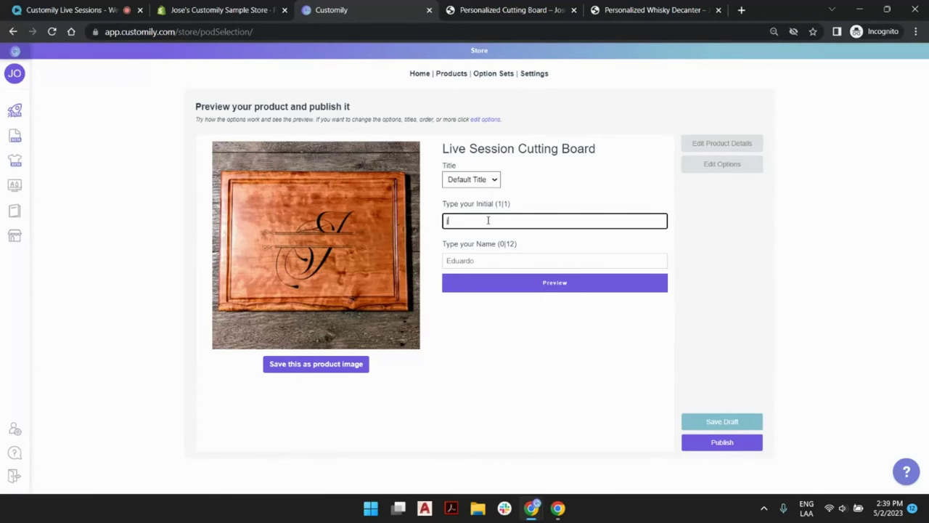
left_click(493, 259)
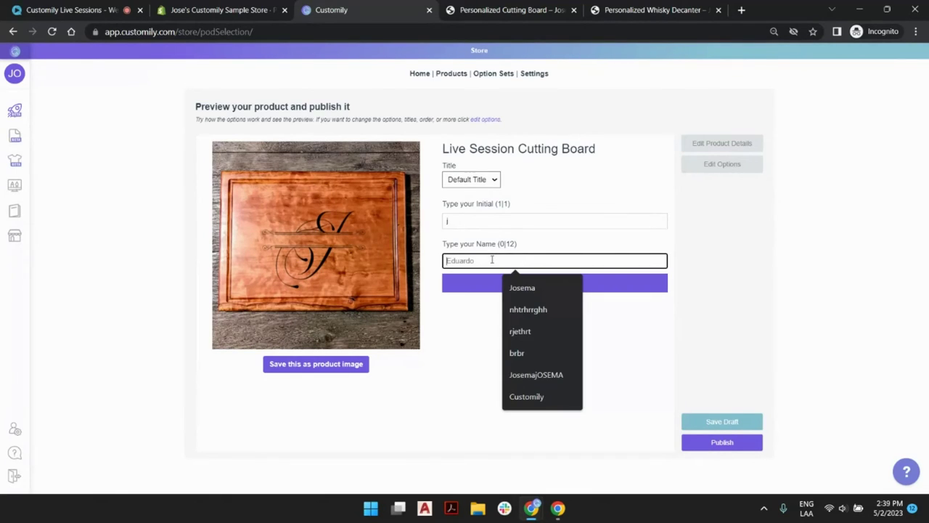
left_click(525, 288)
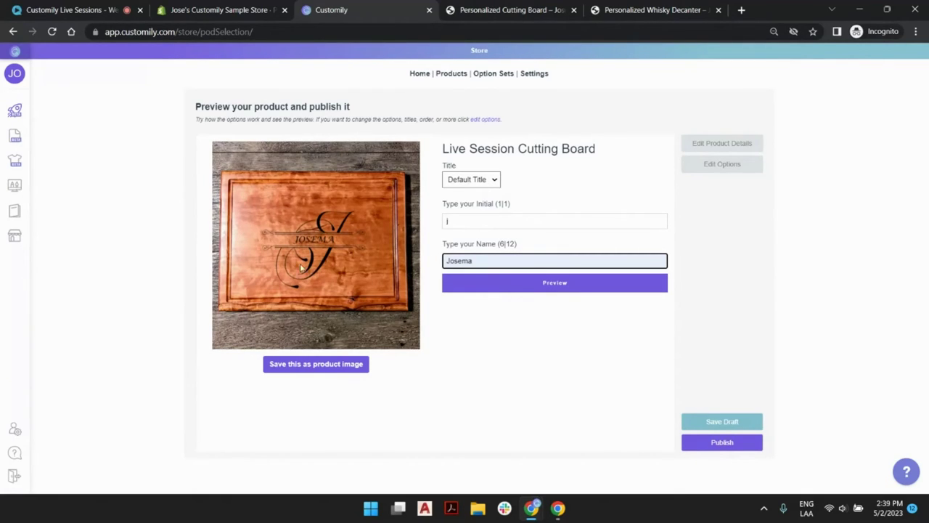
Save the engraved monogram preview as the cutting board's product image.
left_click(328, 369)
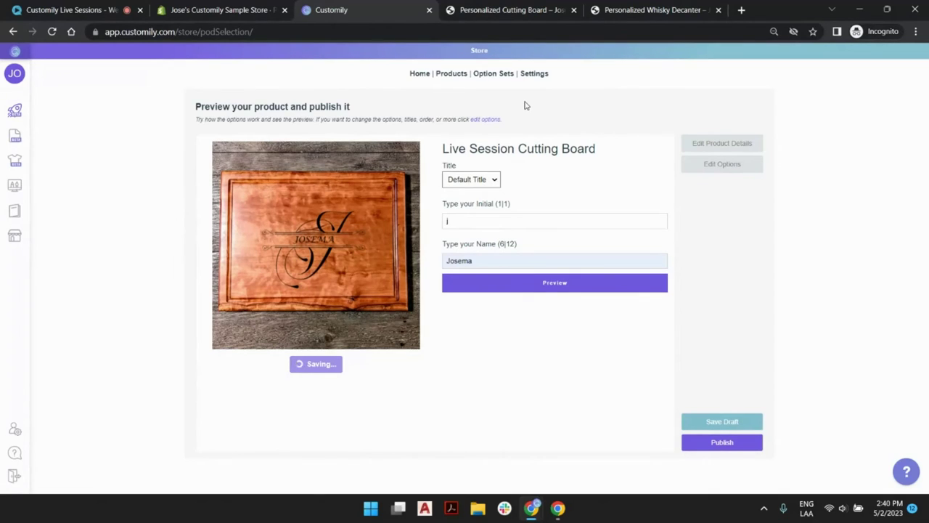
left_click(745, 153)
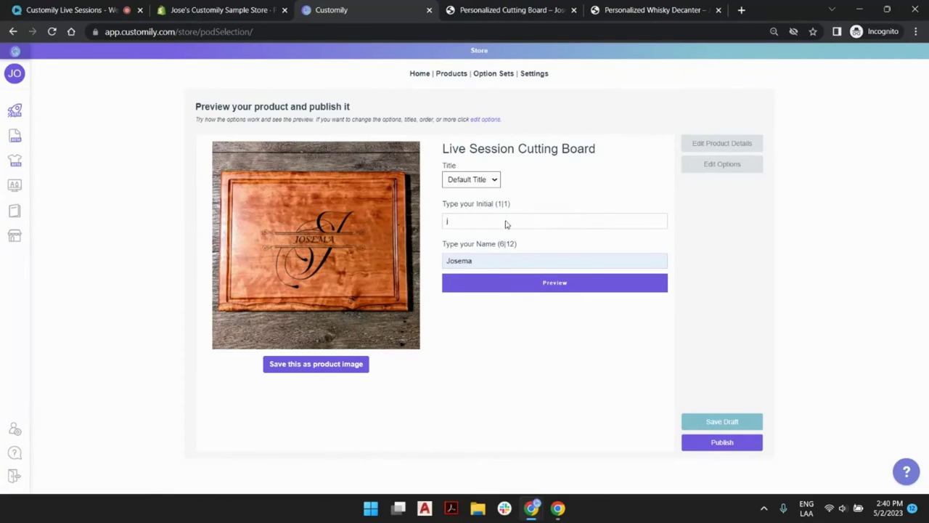
left_click(700, 140)
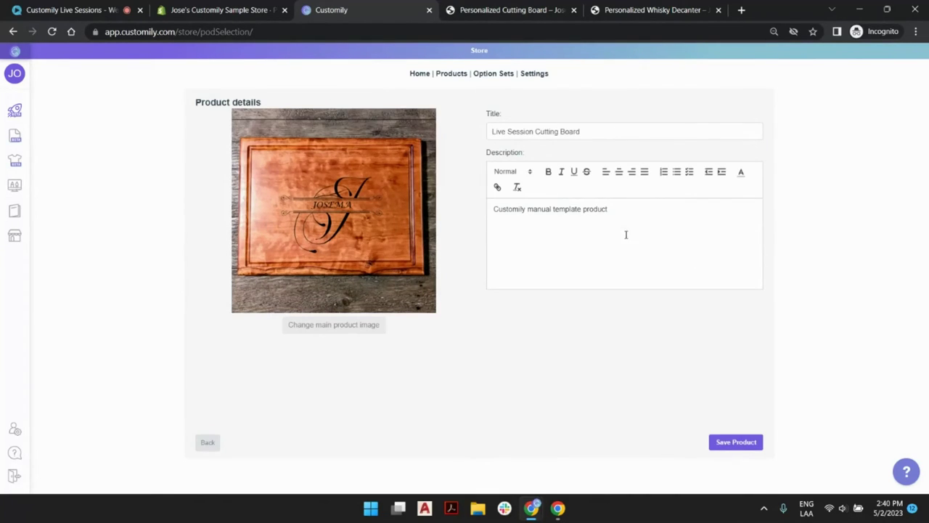
Review the board's title and description text, then save the product details.
left_click_drag(493, 216, 612, 208)
left_click(624, 211)
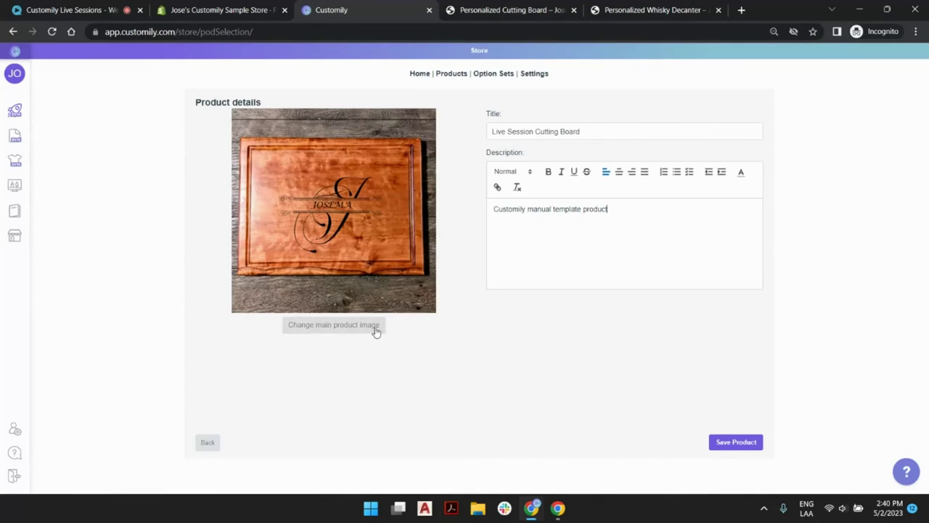
left_click_drag(496, 130, 608, 131)
left_click(608, 131)
left_click(735, 443)
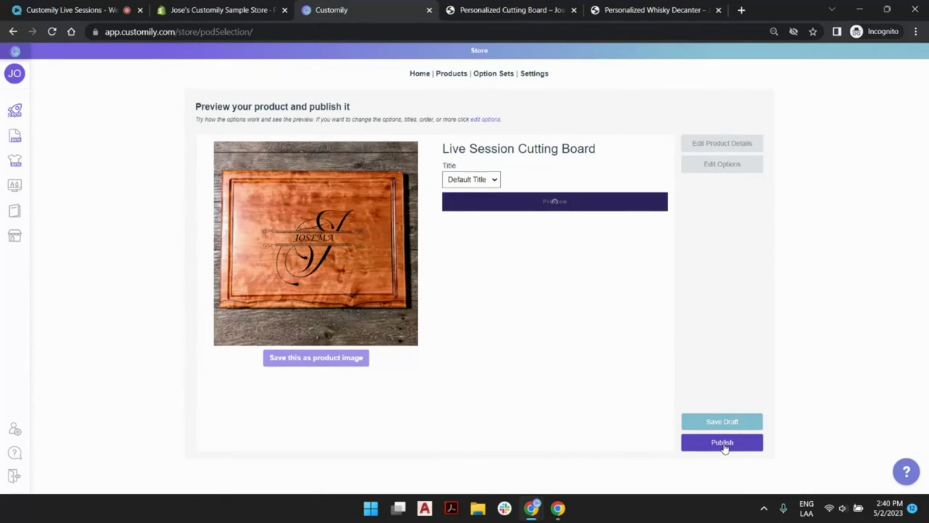
Publish the cutting board to the store and reload its storefront page.
left_click(724, 443)
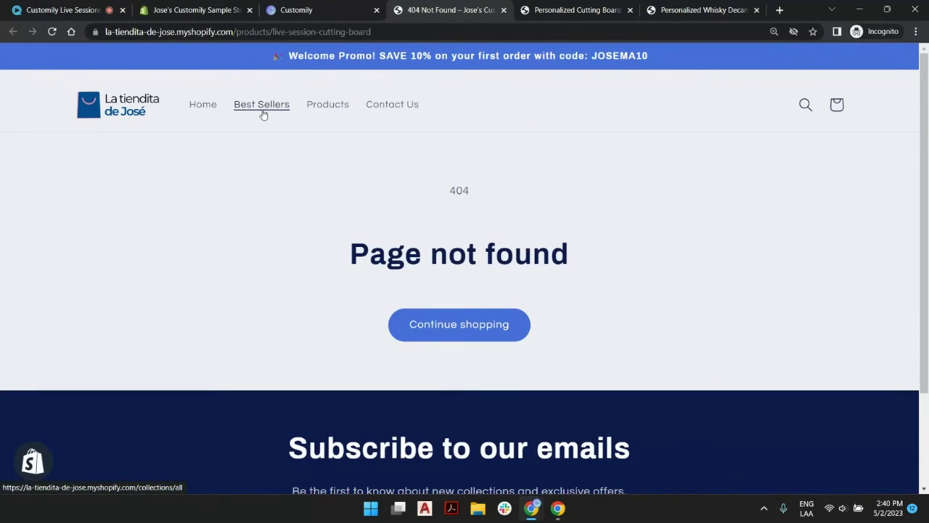
left_click(52, 31)
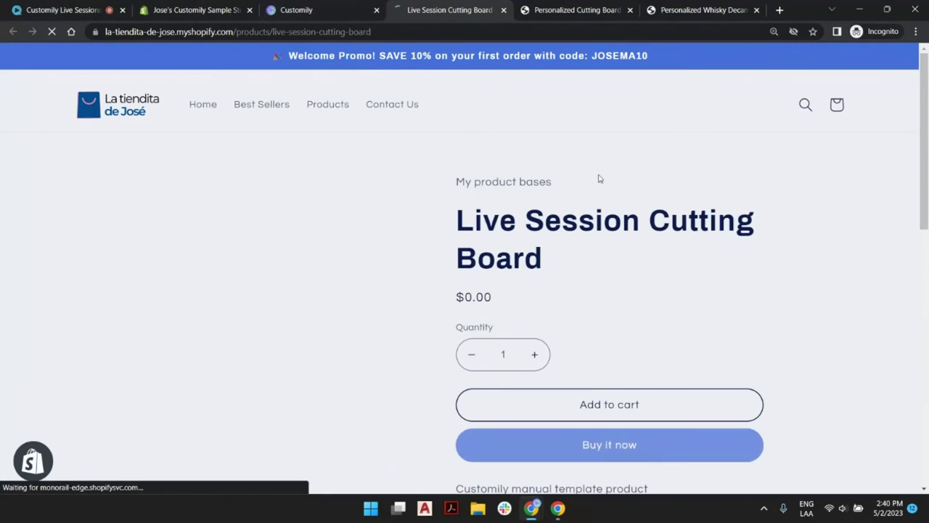
scroll(606, 217, "down", 2)
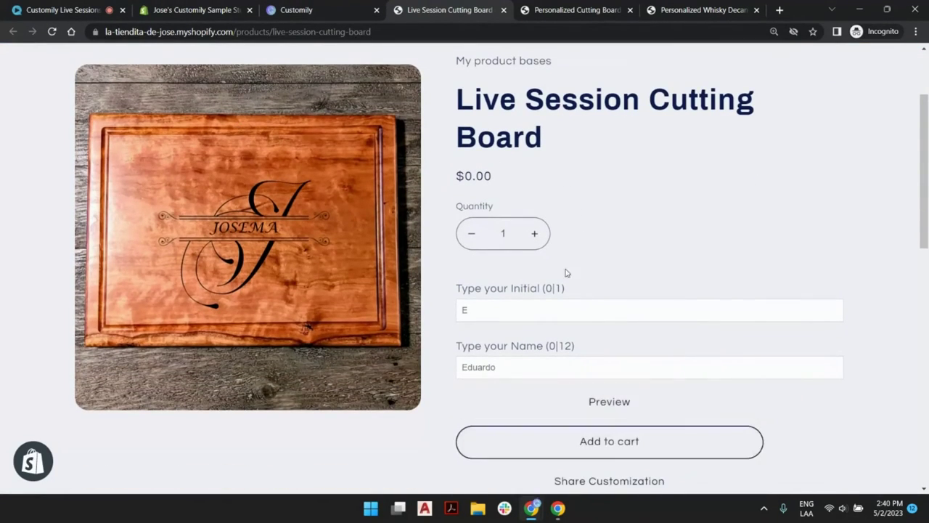
scroll(596, 268, "down", 1)
Enter initial 'd' and a sample name, then check the enlarged engraving preview.
left_click(525, 249)
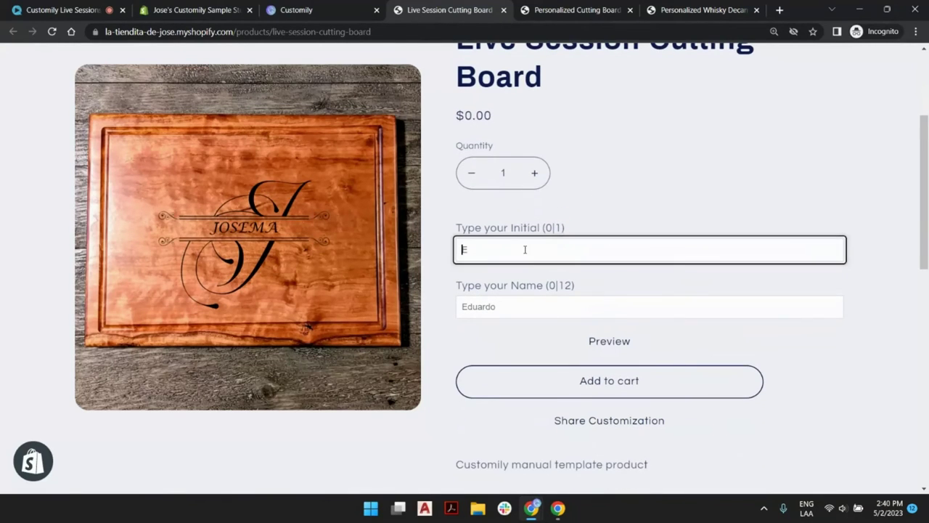
type("d")
left_click(513, 302)
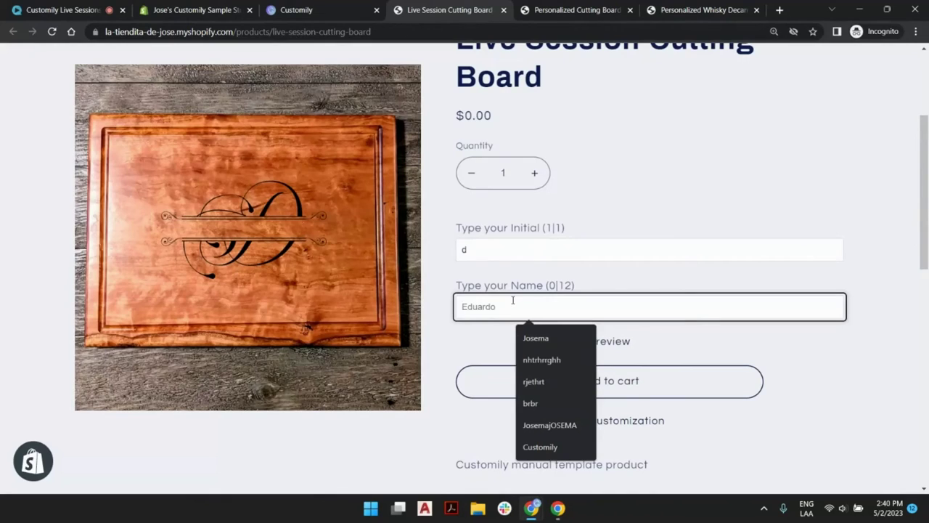
type("donald")
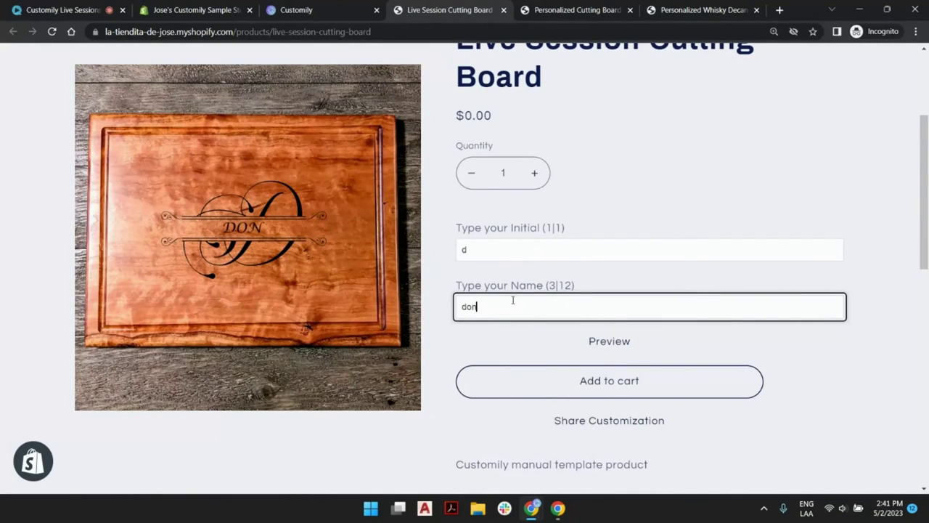
left_click(618, 342)
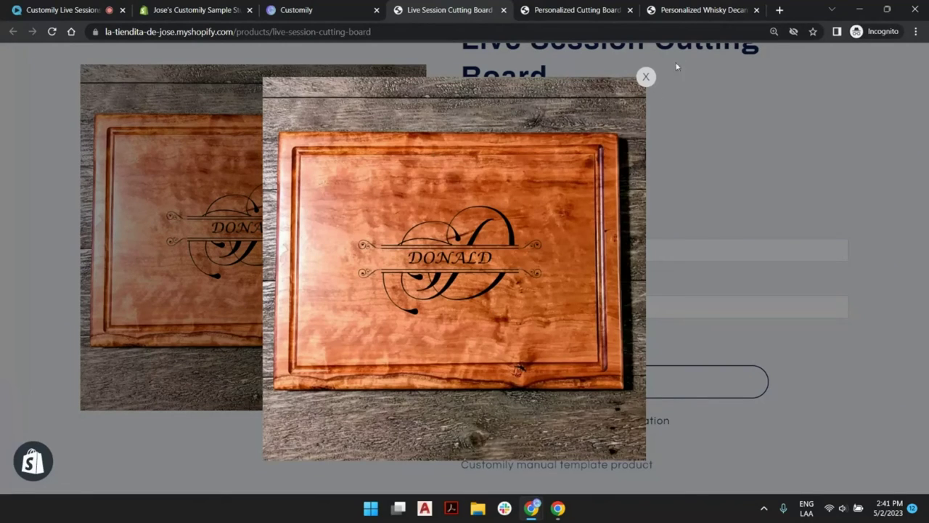
left_click(646, 77)
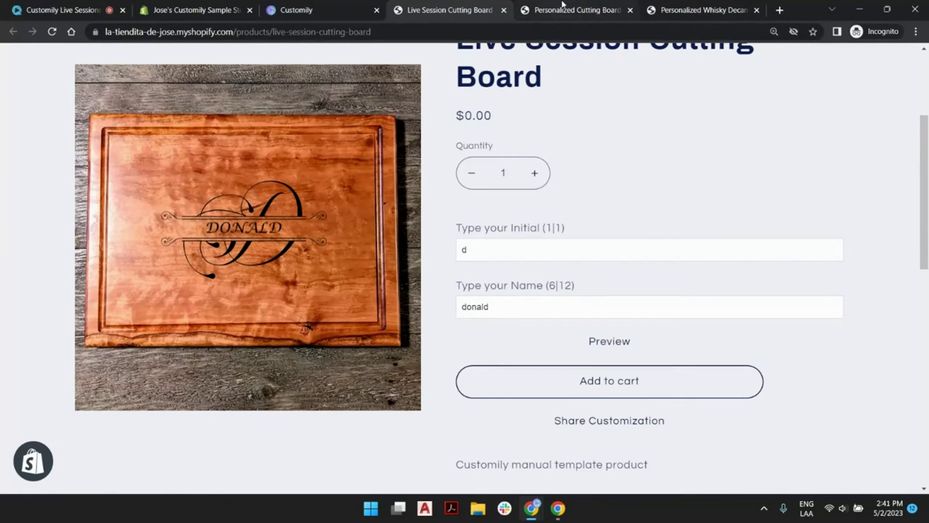
mouse_move(563, 4)
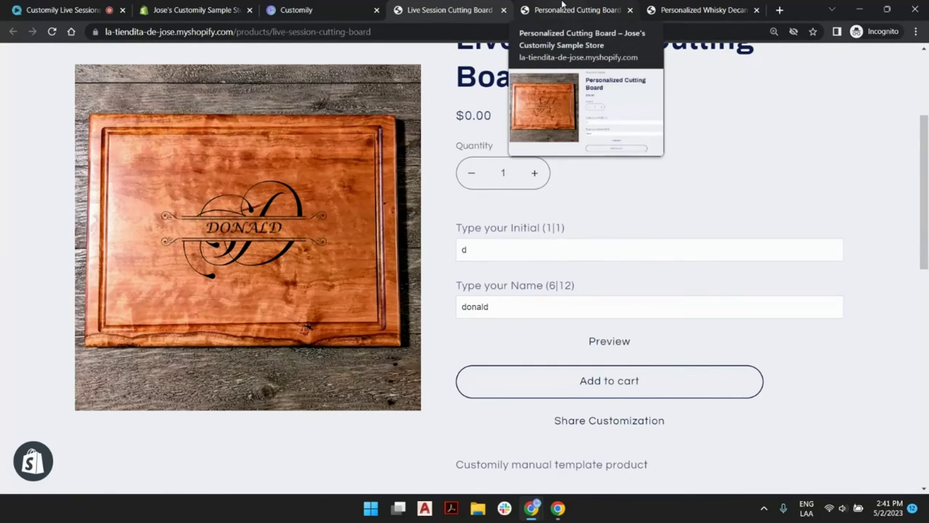
left_click(563, 10)
Check the Personalized Cutting Board's enlarged engraving, then return via the Live Session tab to Customily.
left_click(608, 401)
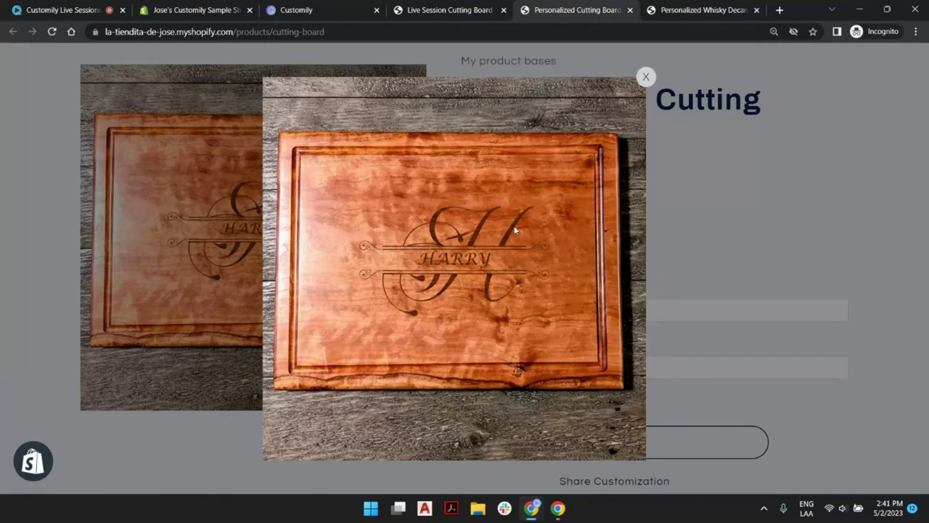
left_click(645, 77)
left_click(445, 10)
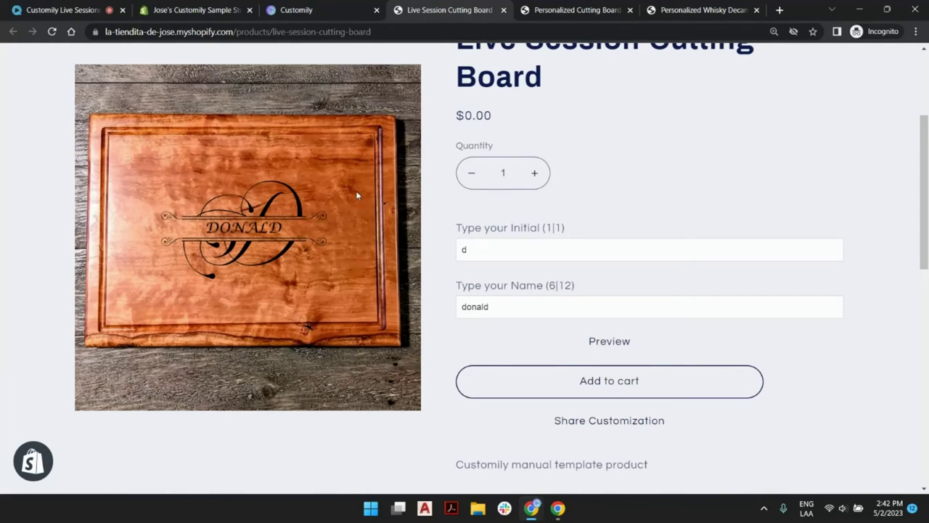
left_click(327, 9)
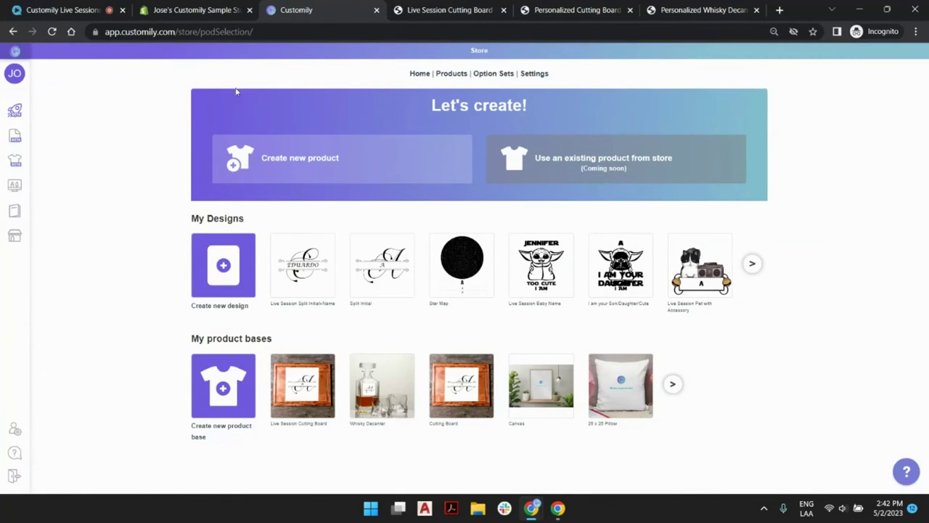
Search the Products list for 'cu' and open the Live Session Cutting Board's setup.
mouse_move(23, 85)
left_click(450, 76)
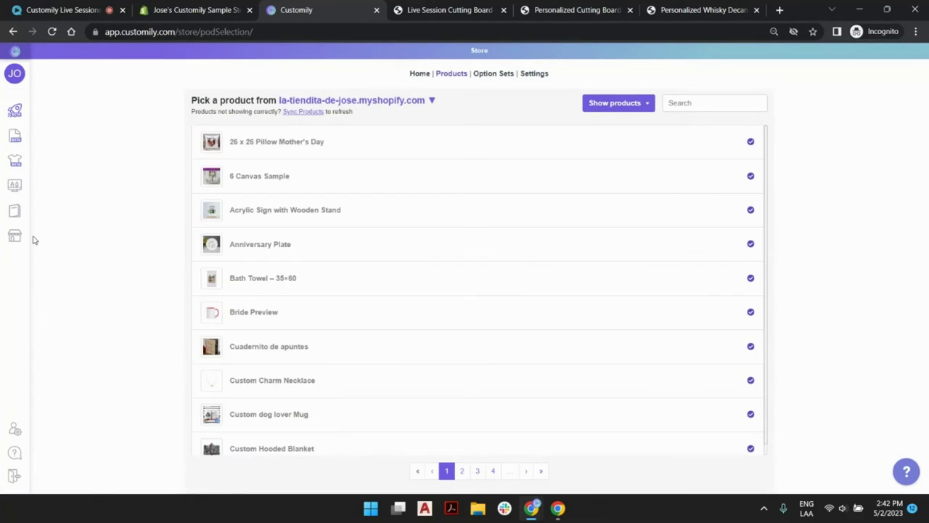
mouse_move(36, 235)
left_click(714, 104)
type("cutting")
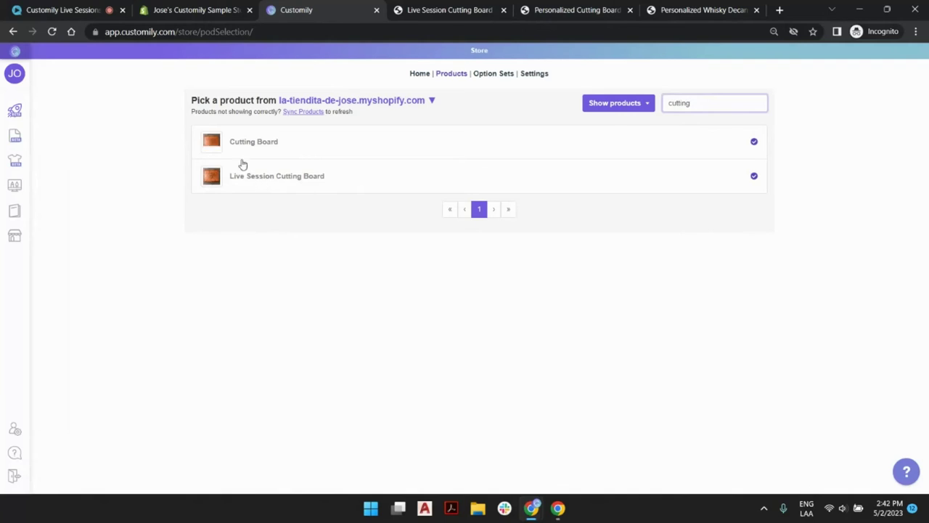
left_click(294, 179)
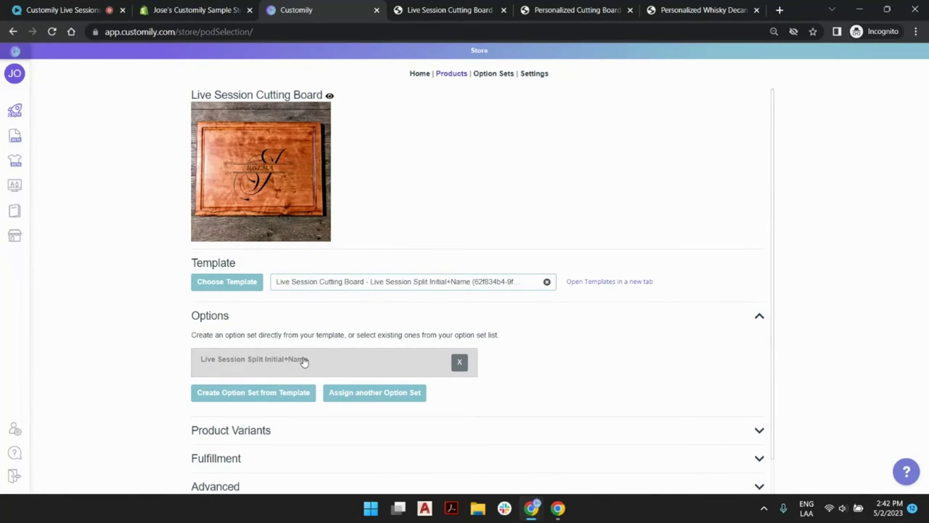
scroll(296, 196, "down", 1)
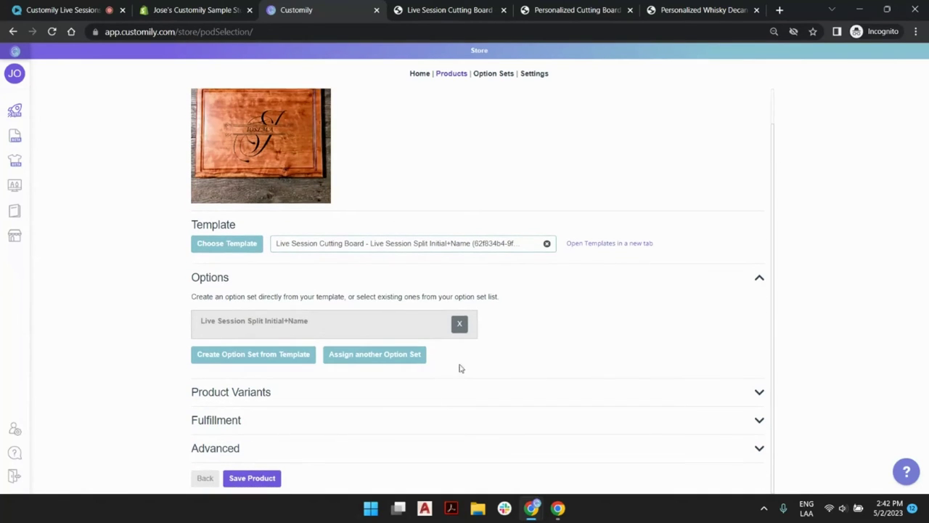
scroll(325, 147, "up", 1)
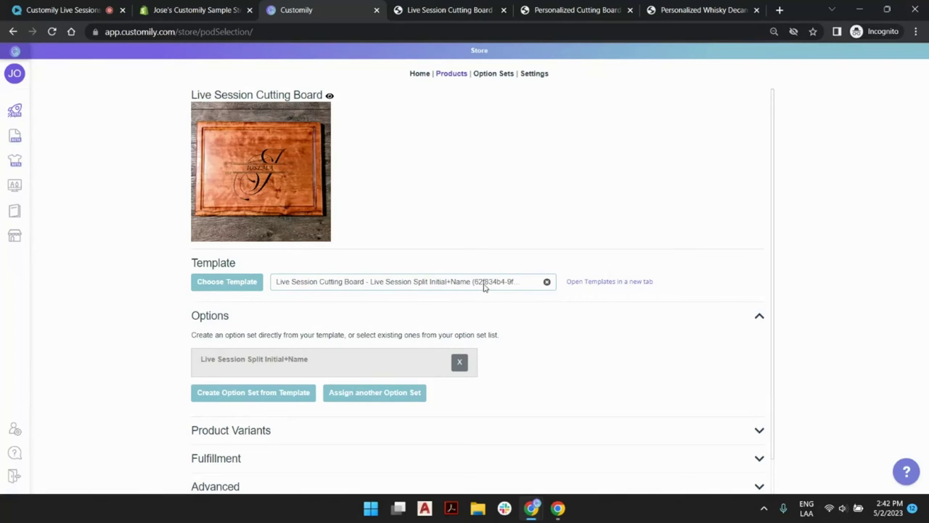
left_click_drag(559, 283, 622, 286)
Search the templates list for ID '62f' and edit the matching cutting board template.
left_click(620, 283)
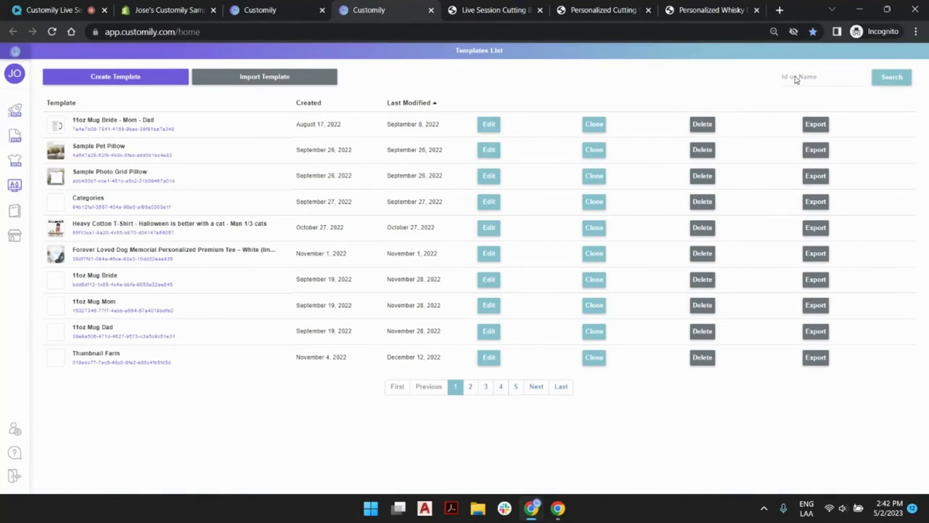
left_click(800, 77)
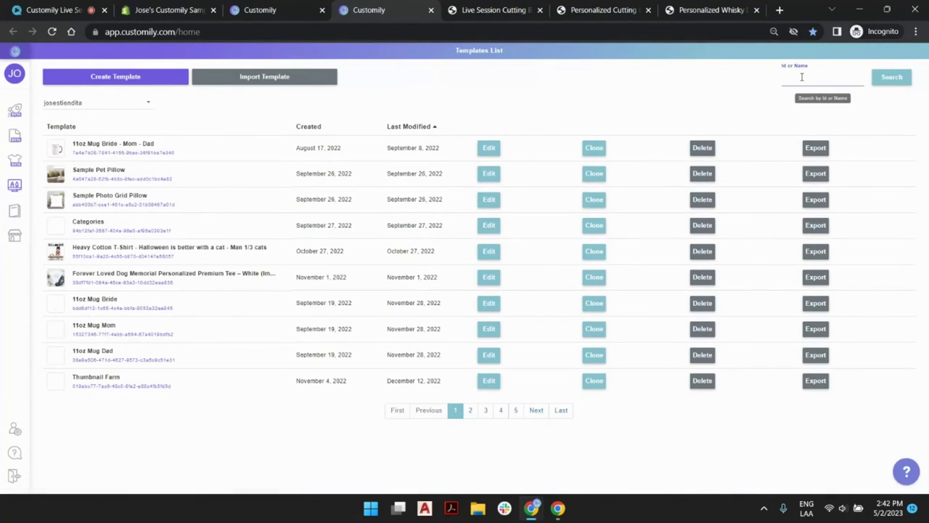
type("62f")
key("Return")
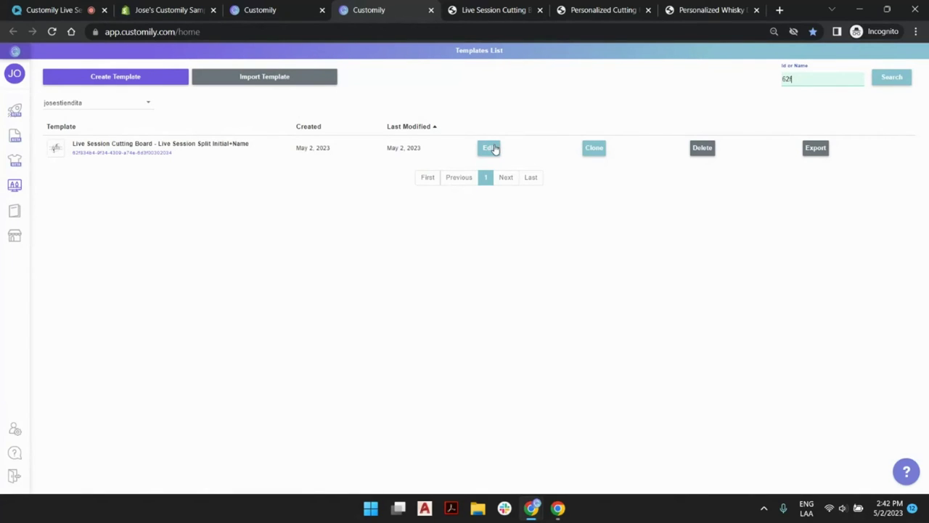
left_click(491, 147)
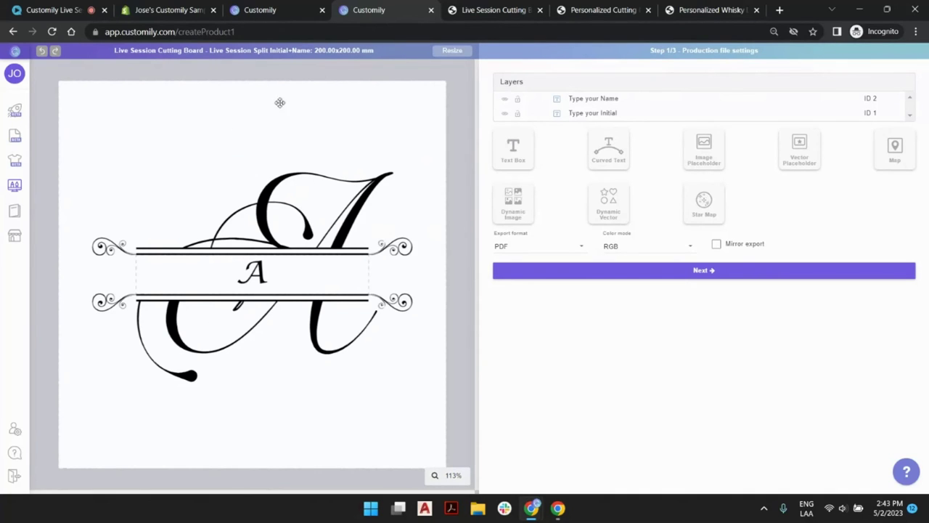
In preview settings, set the large monogram initial's fill colour to hex 9C3D0C.
left_click(697, 271)
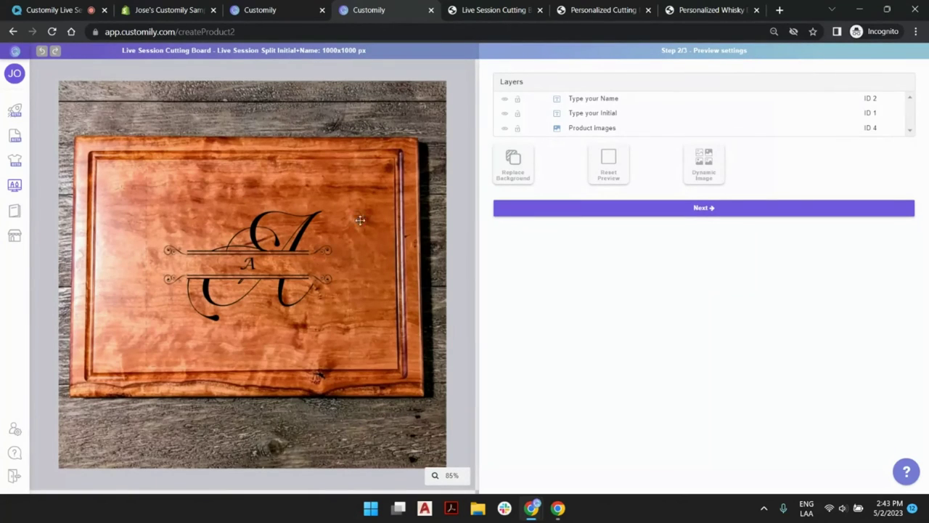
left_click(298, 229)
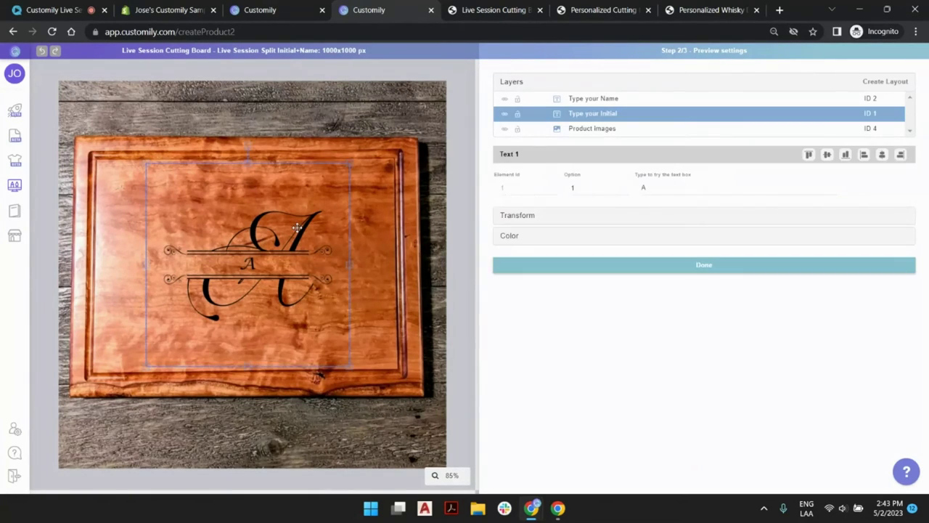
left_click(510, 236)
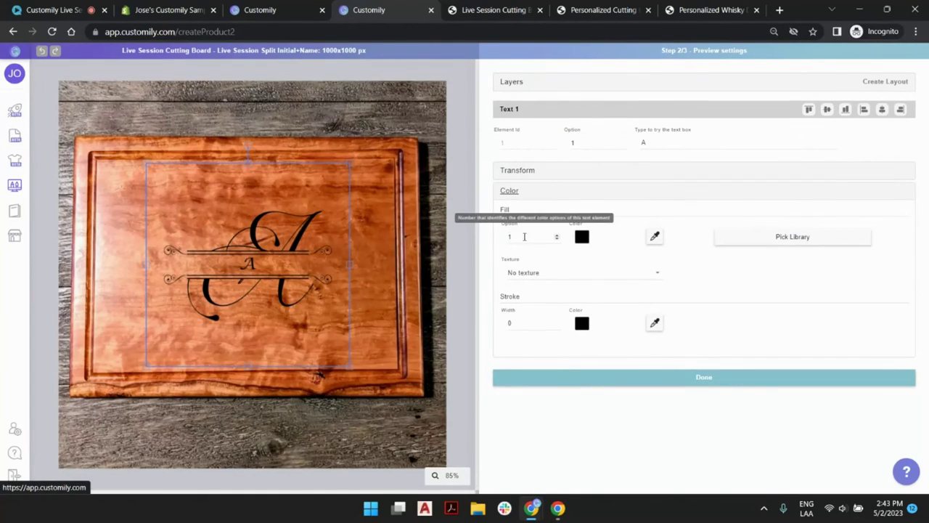
left_click(582, 237)
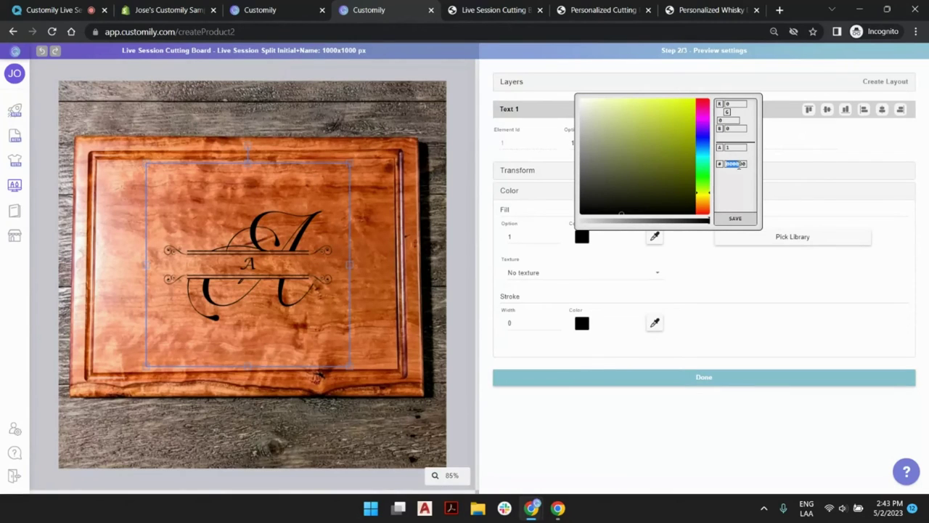
key("BackSpace")
type("C")
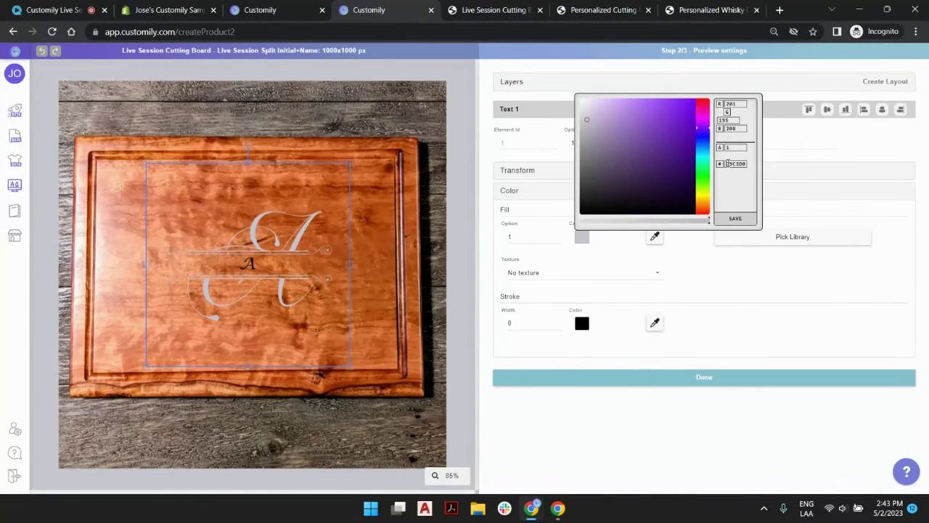
type("9")
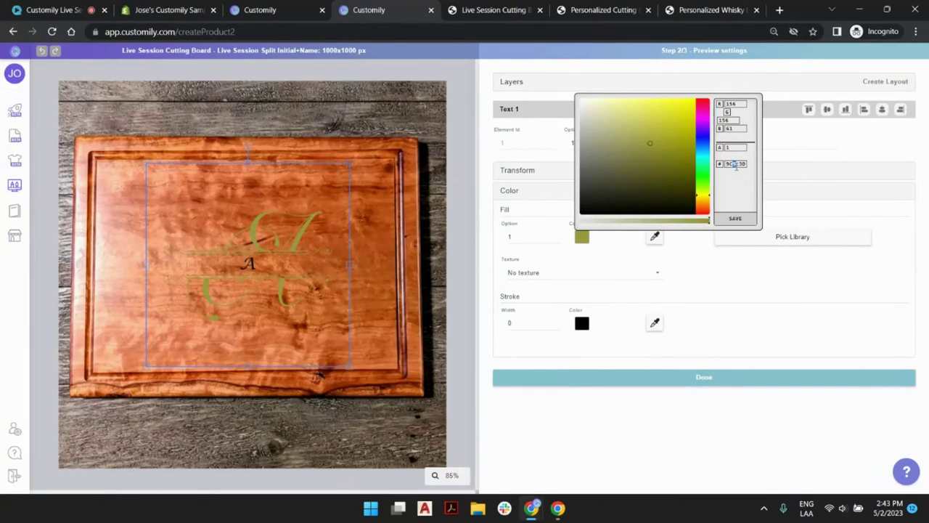
key("BackSpace")
type("3")
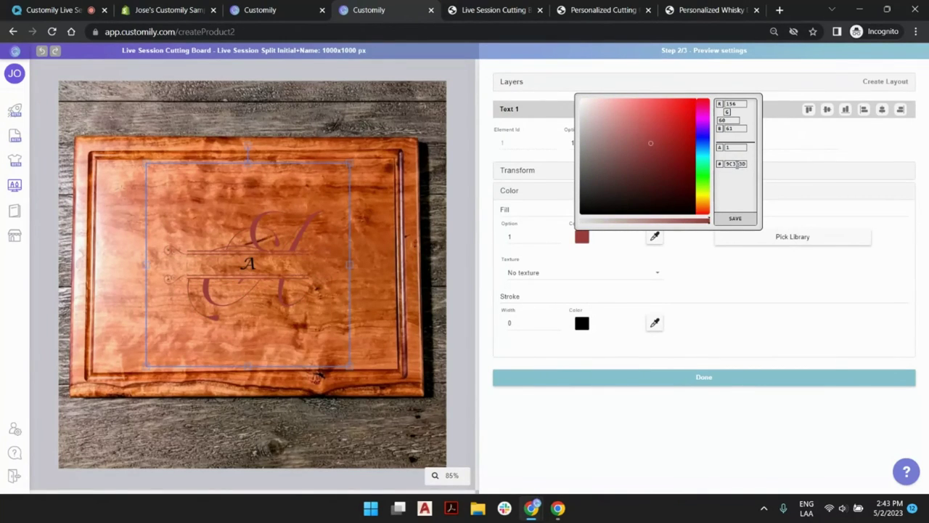
key("BackSpace")
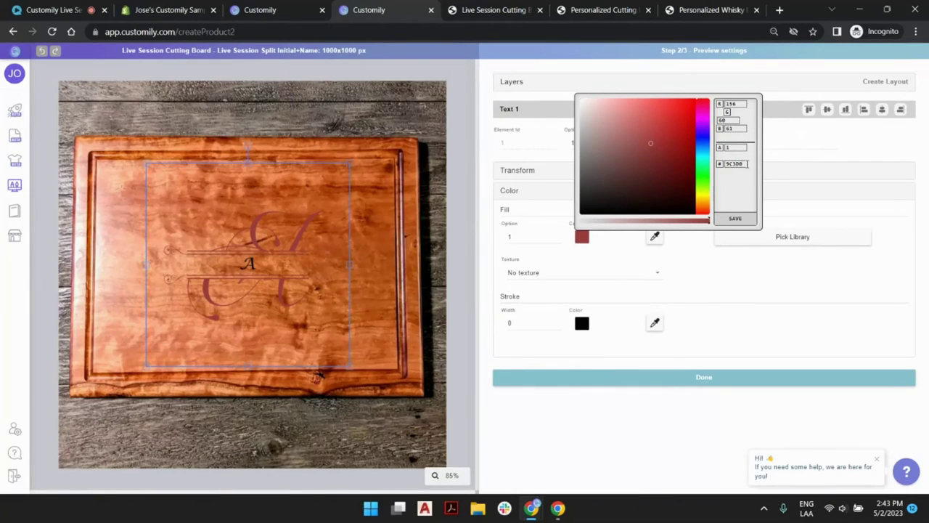
type("C")
left_click(736, 218)
left_click(501, 288)
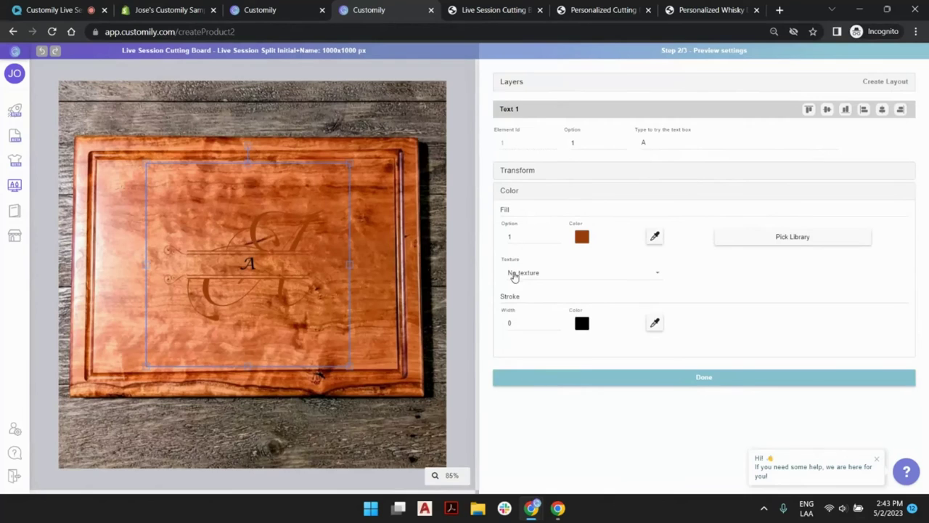
Apply the Wood texture to the large monogram initial's fill.
left_click(515, 273)
scroll(589, 296, "down", 1)
scroll(589, 297, "down", 4)
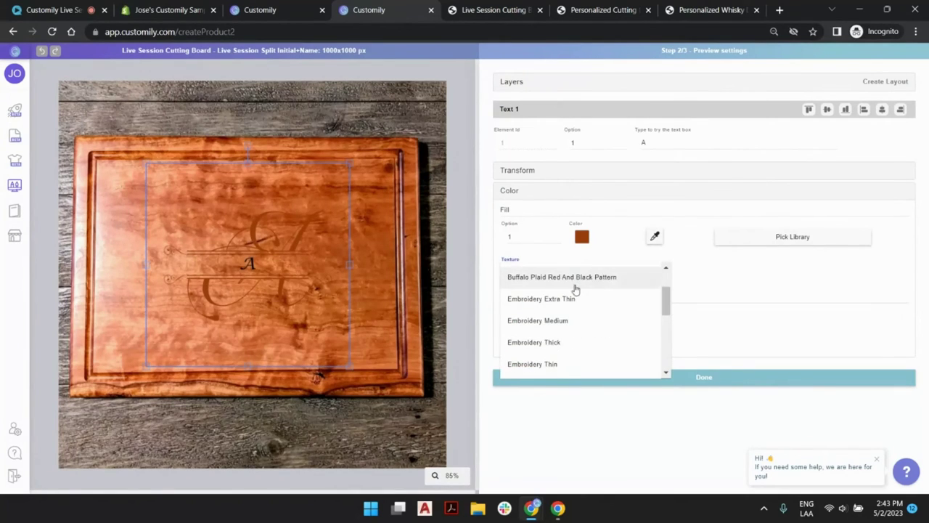
scroll(580, 299, "up", 1)
scroll(579, 290, "up", 3)
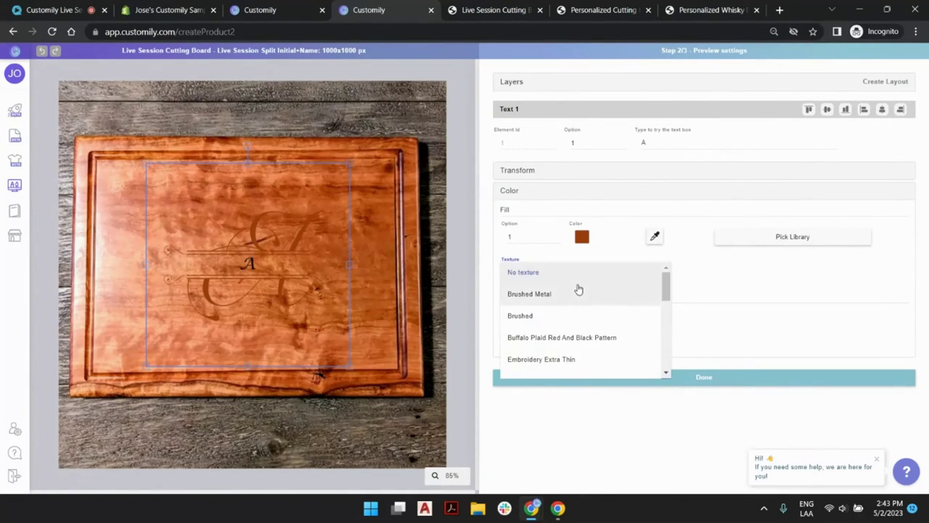
scroll(571, 308, "down", 2)
scroll(574, 308, "down", 3)
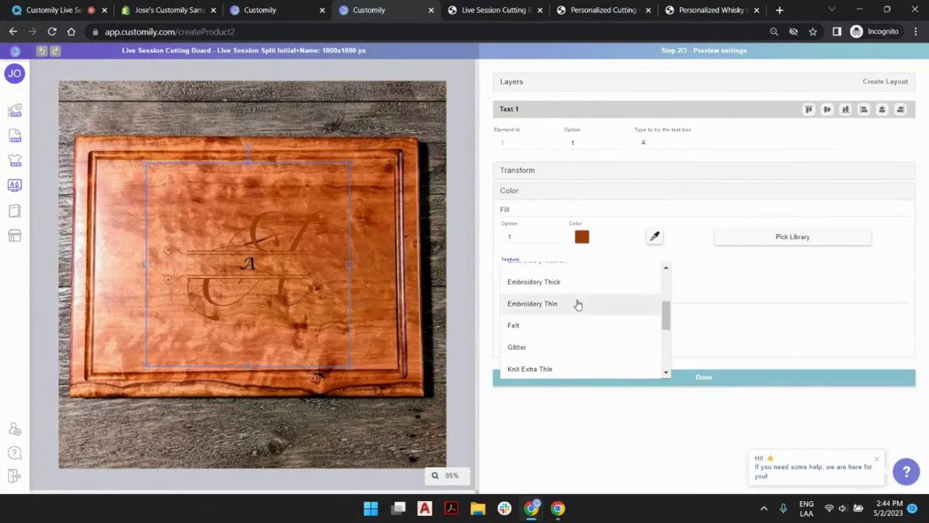
scroll(590, 303, "down", 3)
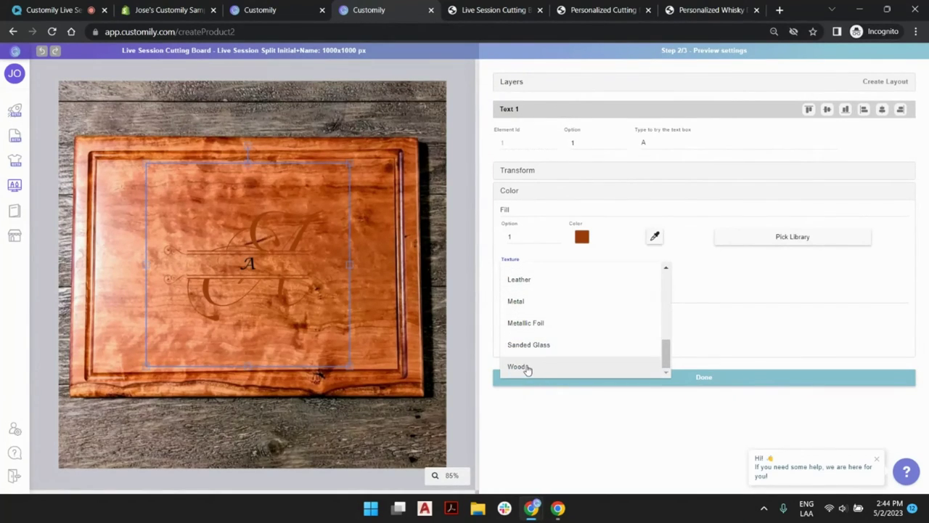
left_click(519, 367)
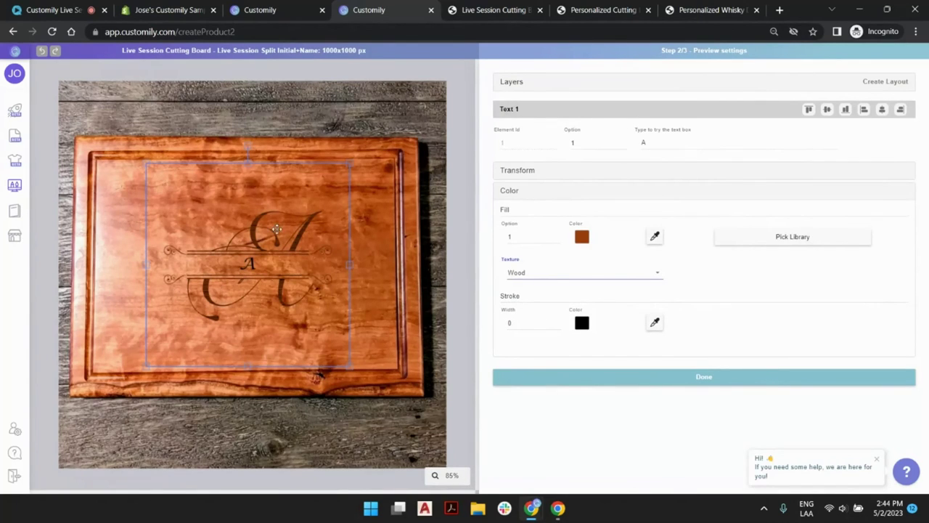
scroll(282, 219, "up", 3)
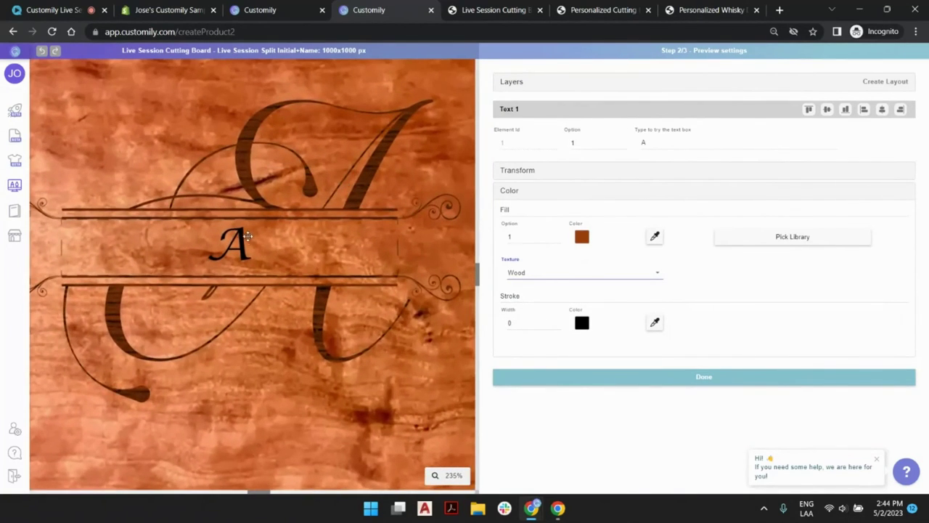
scroll(247, 234, "down", 3)
Copy the 9C3D0C brown fill to the small A and give it the Wood texture.
left_click(235, 271)
left_click(266, 225)
left_click(582, 240)
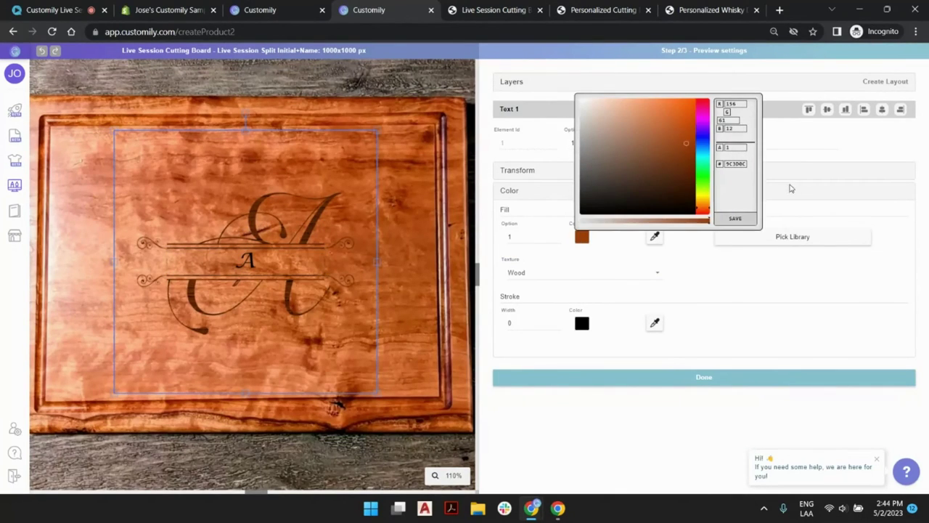
double_click(739, 163)
key("ctrl+c")
left_click(251, 260)
left_click(582, 236)
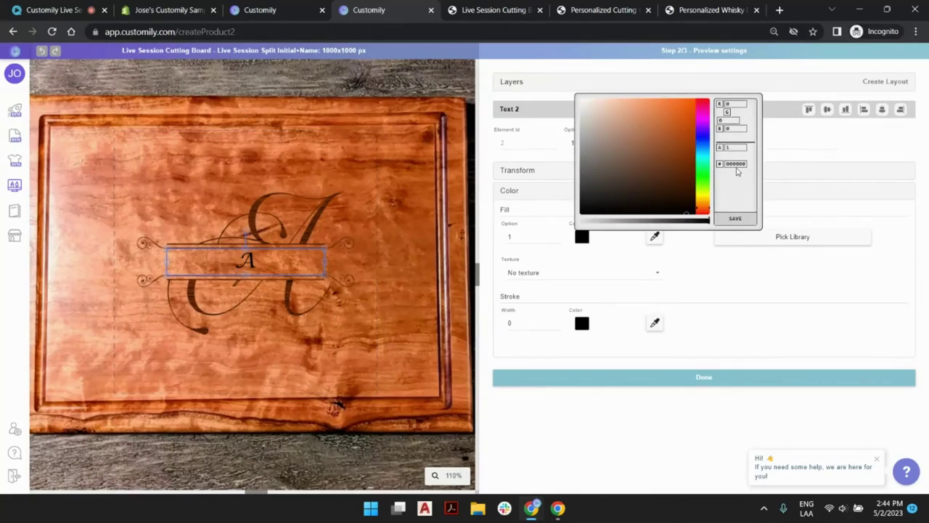
key("ctrl+v")
left_click(736, 218)
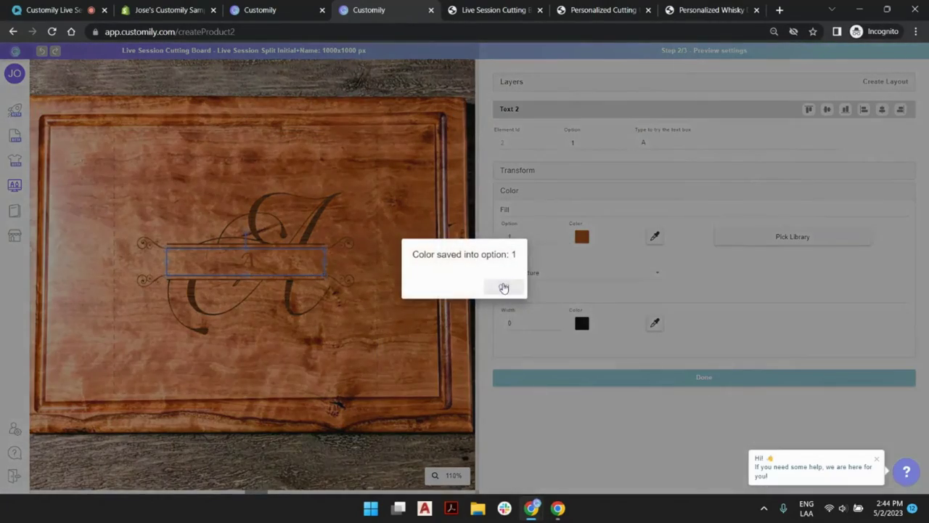
left_click(502, 285)
left_click(519, 273)
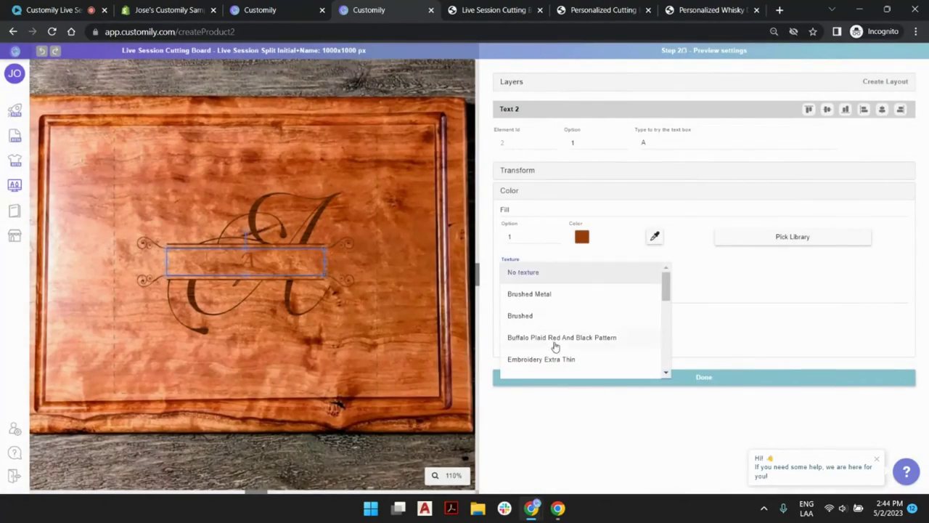
scroll(523, 348, "down", 5)
left_click(518, 366)
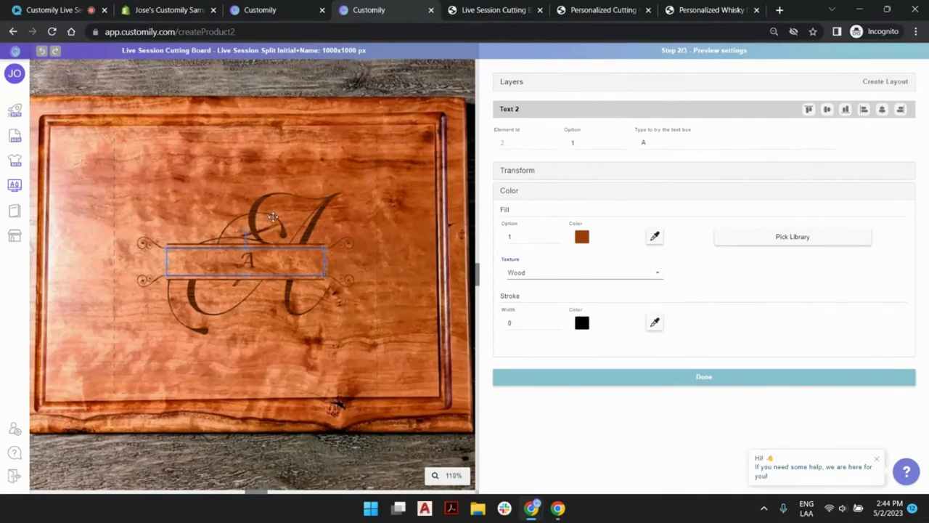
scroll(267, 259, "down", 4)
left_click(396, 192)
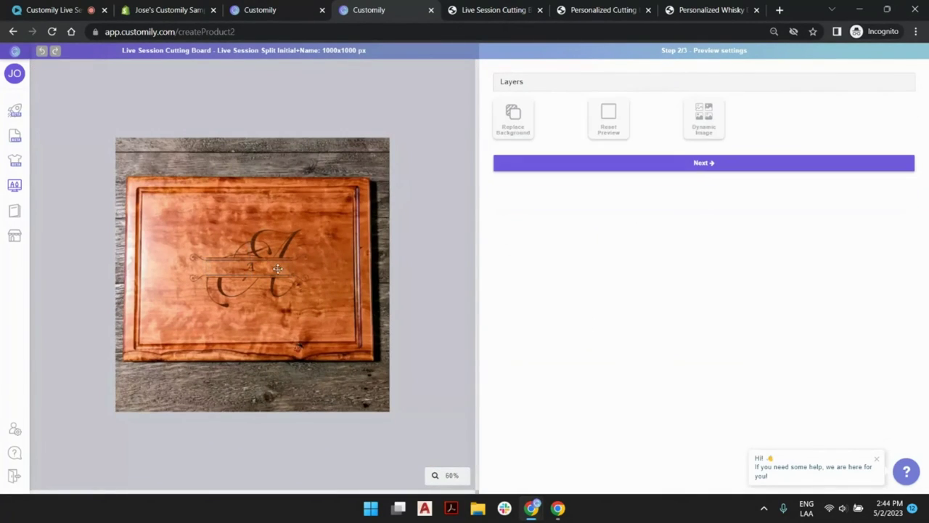
scroll(273, 269, "up", 2)
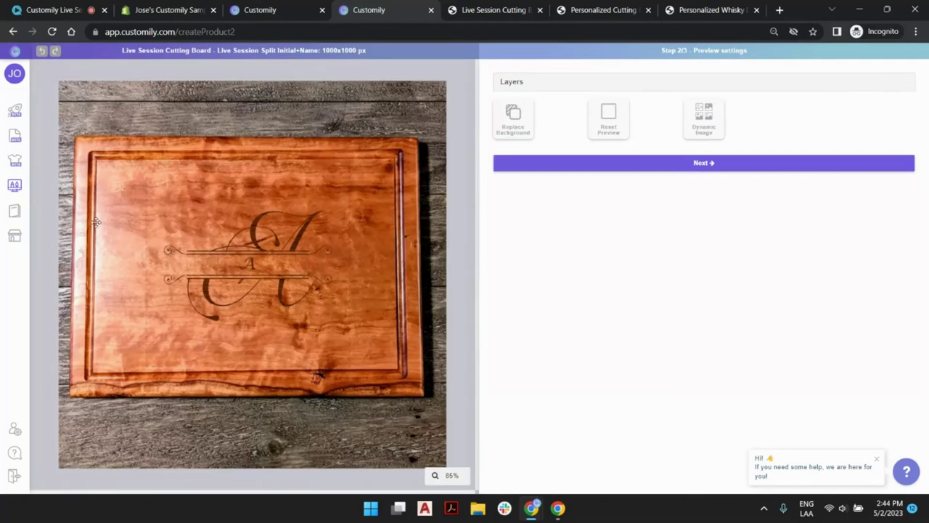
In template review, test the initial layer with the letter 'J'.
left_click(650, 162)
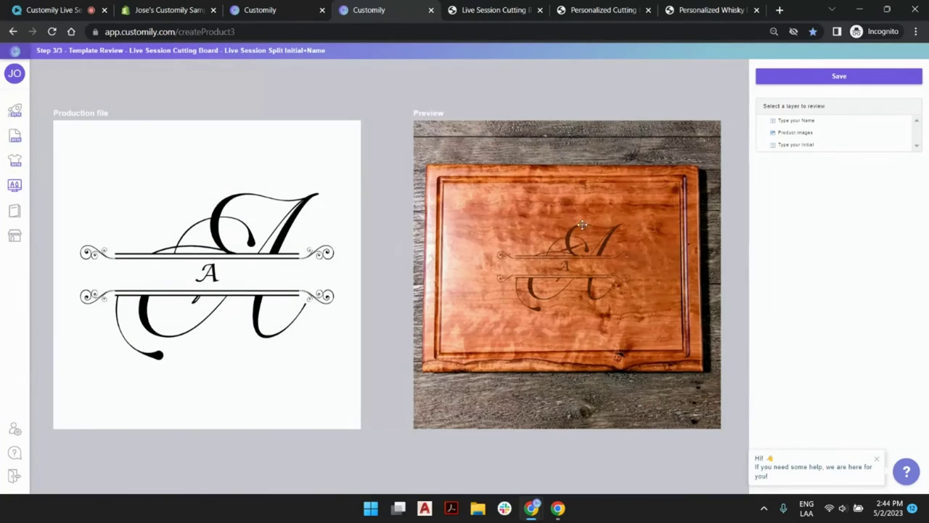
left_click(821, 123)
left_click(804, 147)
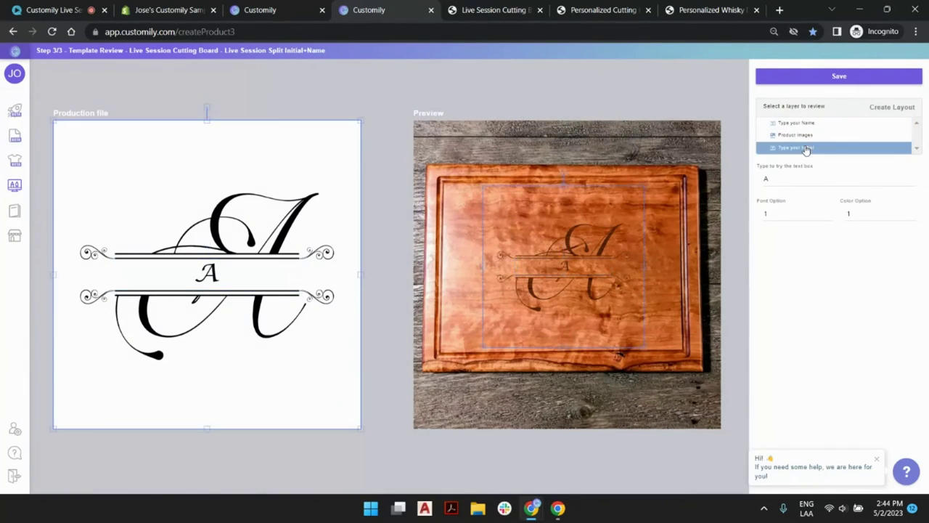
left_click(784, 176)
type("J")
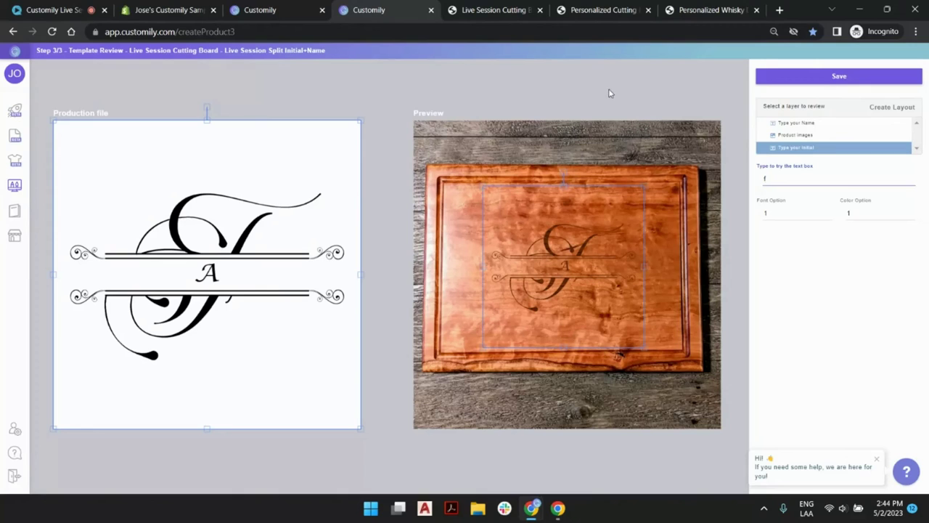
left_click(636, 92)
Save the template and choose 'Create more templates' in the confirmation.
left_click(817, 80)
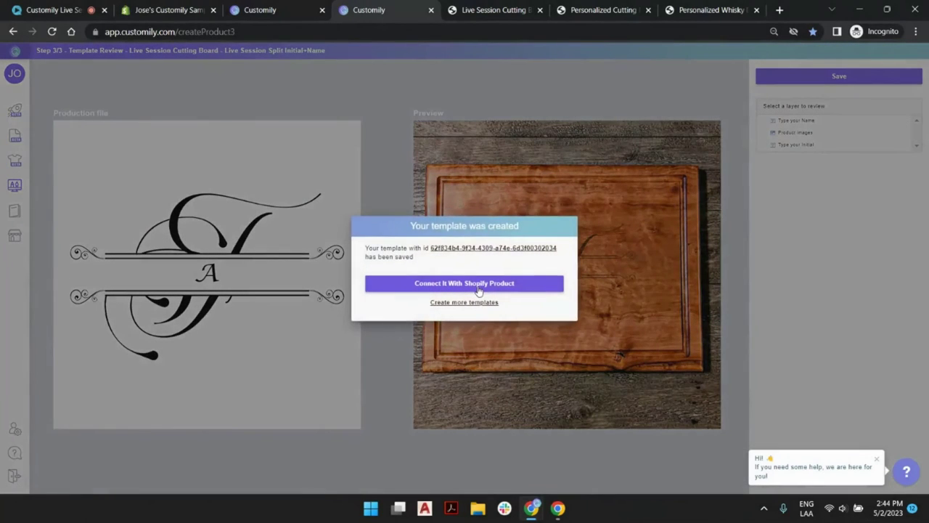
left_click(475, 301)
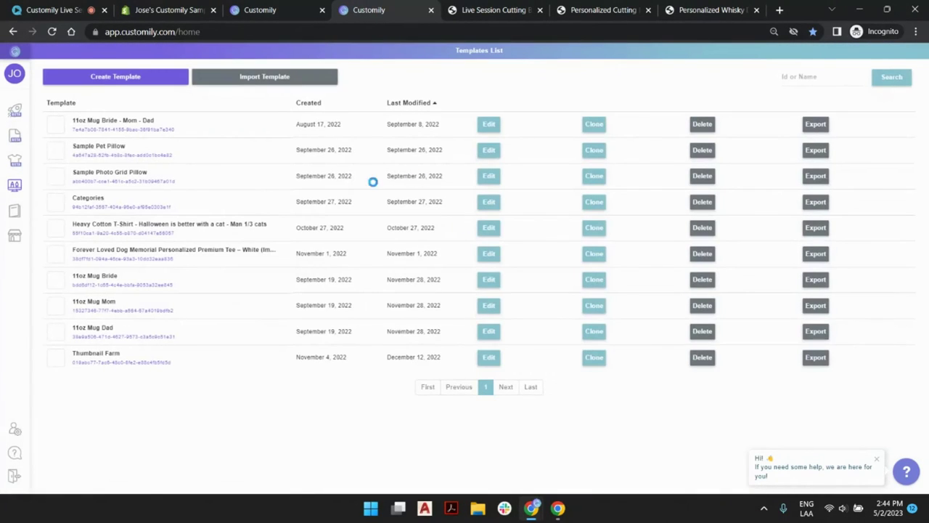
left_click(484, 13)
Reload the storefront page and test initial 'e' with a sample name.
left_click(52, 32)
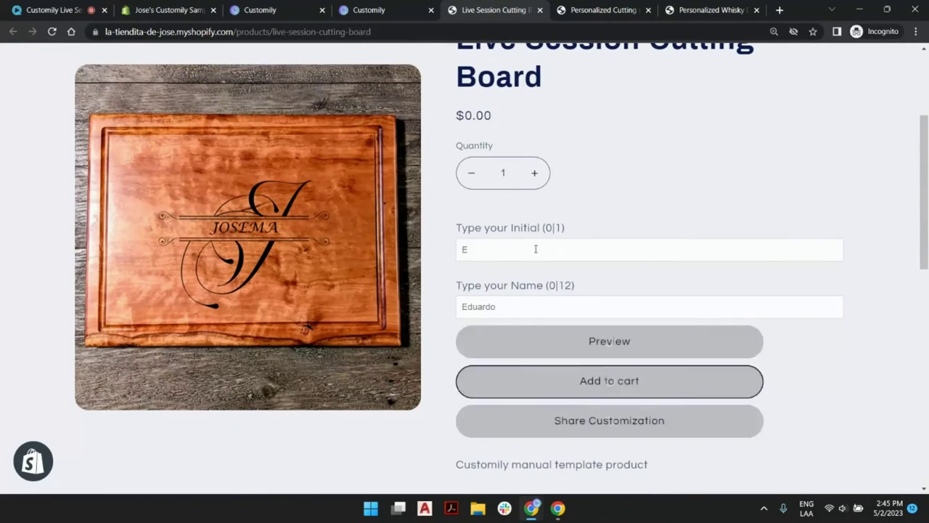
left_click(509, 251)
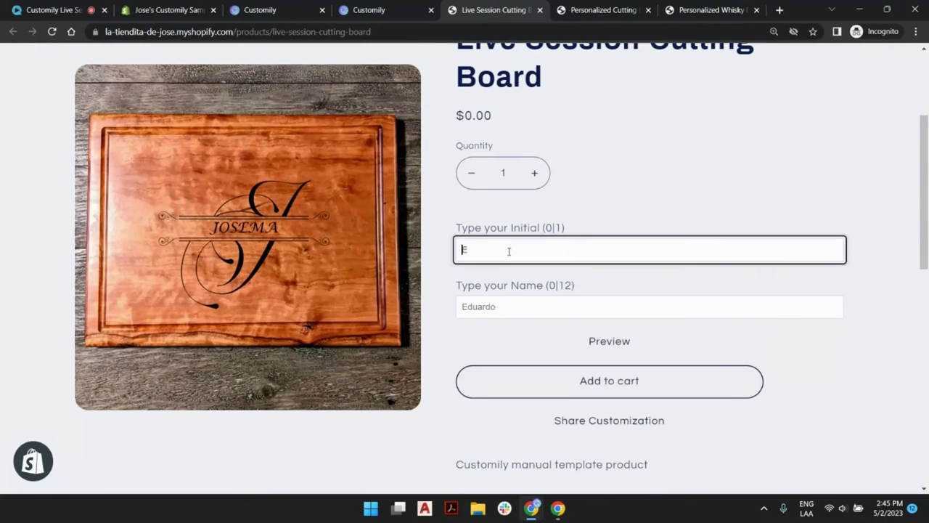
type("e")
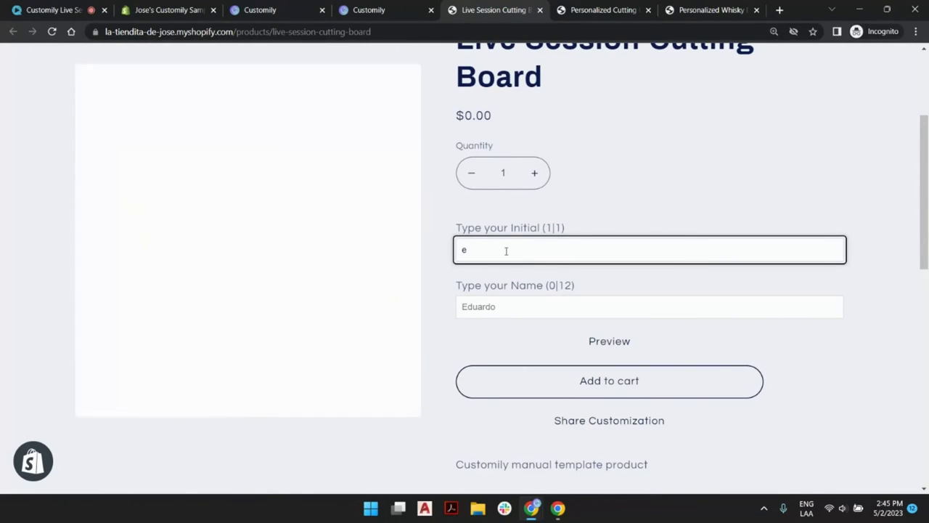
left_click(470, 306)
type("eduardo")
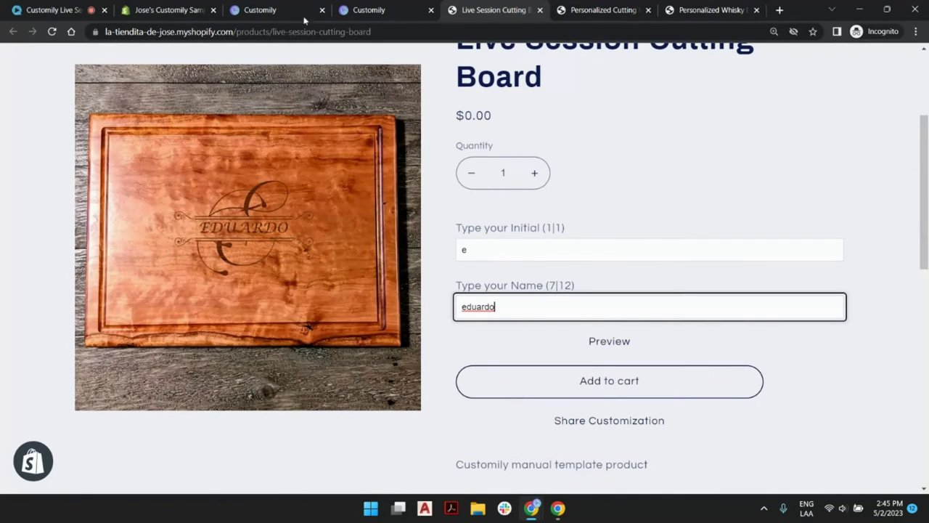
left_click(621, 191)
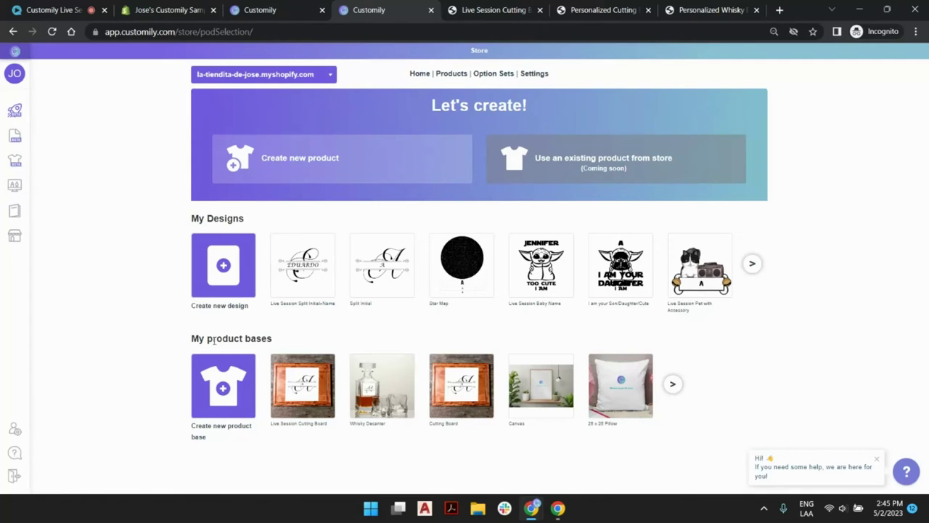
Create a product base, replacing 'Sample Template' with 'Live Session Whisky Decanter' as its name.
left_click(228, 383)
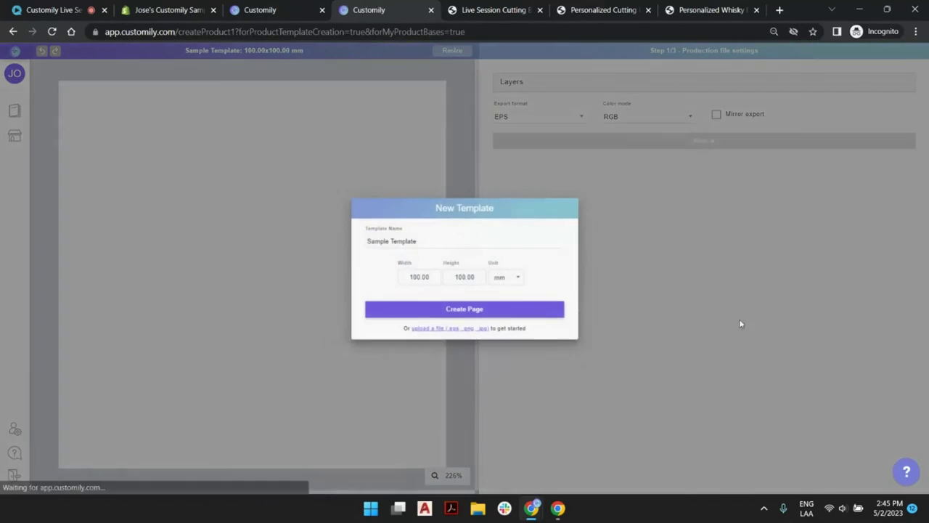
triple_click(409, 242)
type("Live")
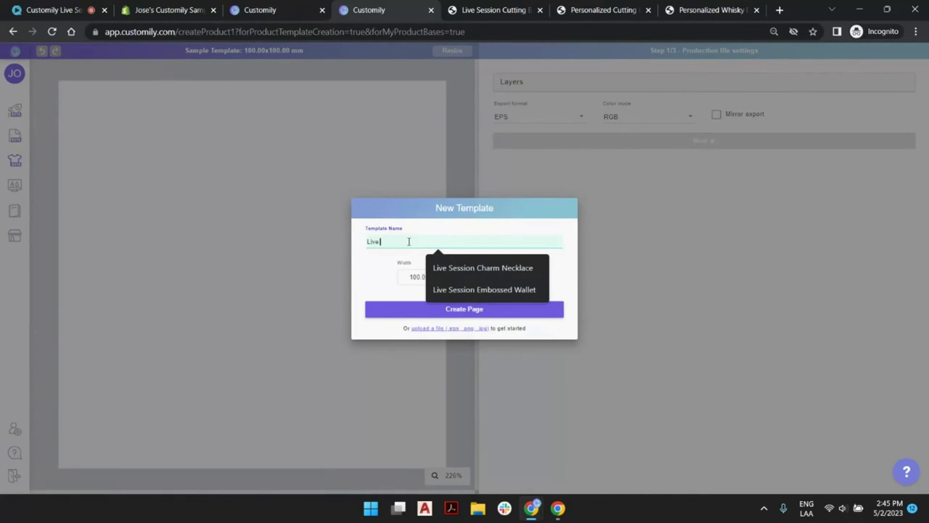
type(" Session V")
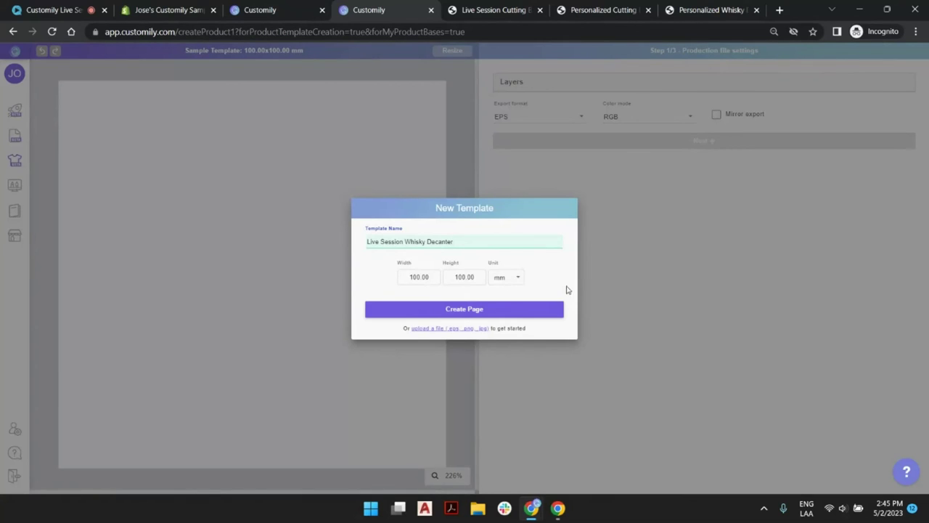
left_click(505, 311)
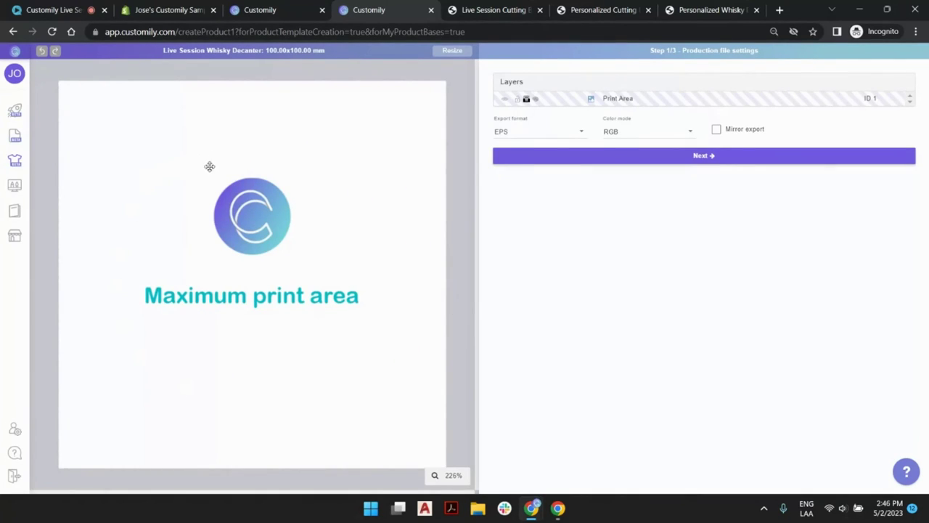
Fill the decanter's print area with the uploaded split-monogram PNG.
left_click(356, 118)
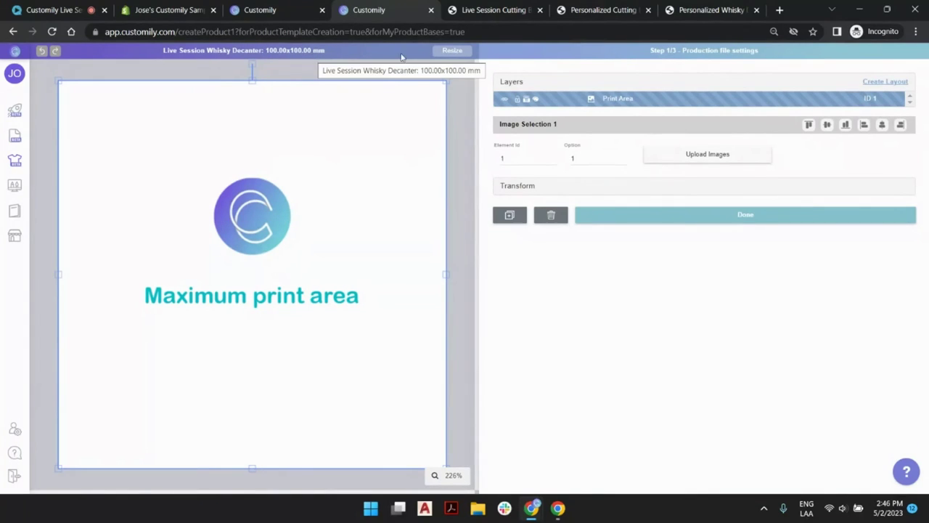
left_click(695, 158)
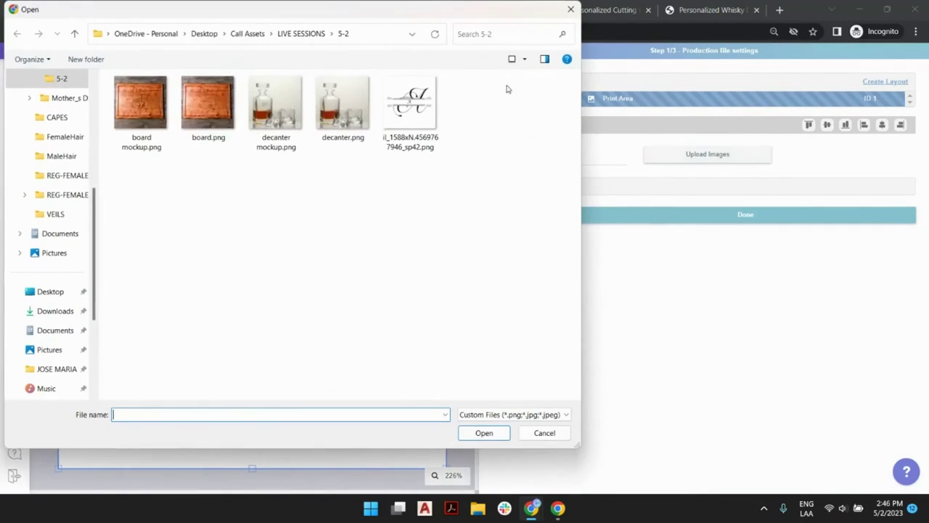
double_click(411, 104)
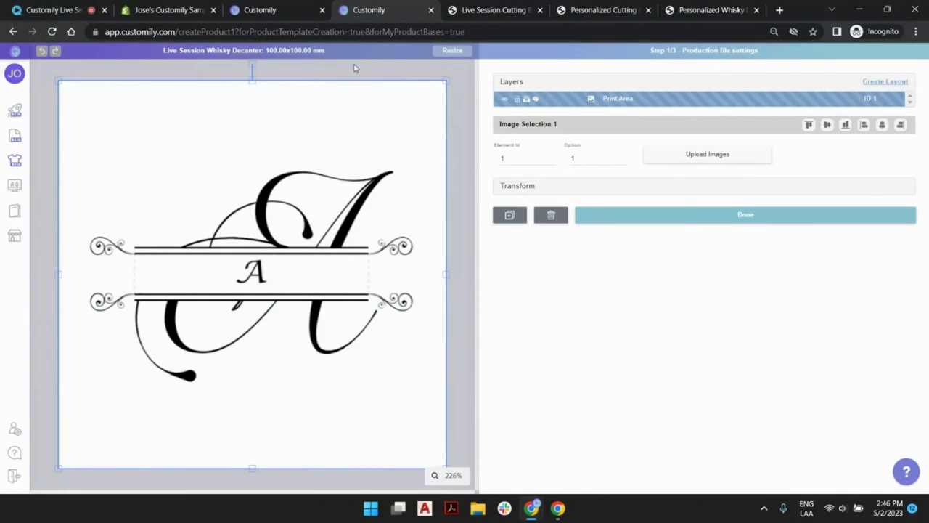
Set the export format to PDF and continue to the preview settings step.
left_click(460, 77)
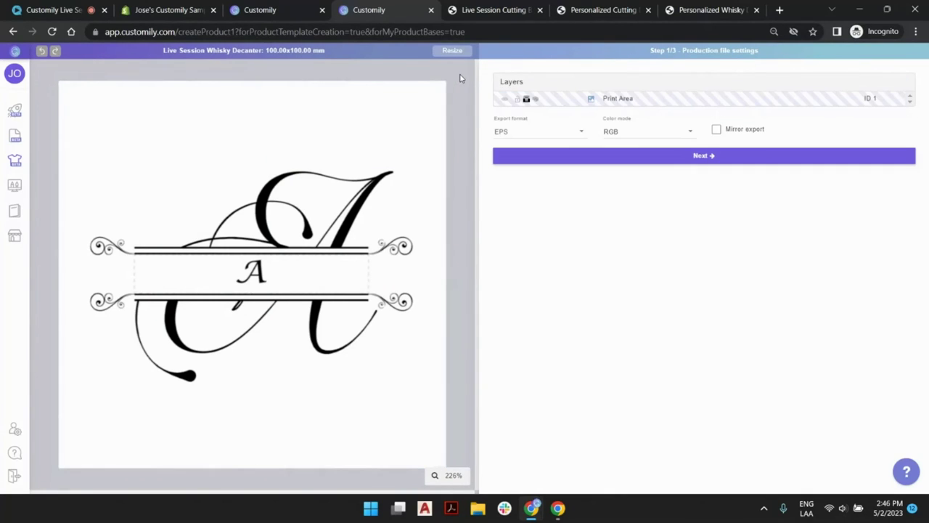
left_click(518, 132)
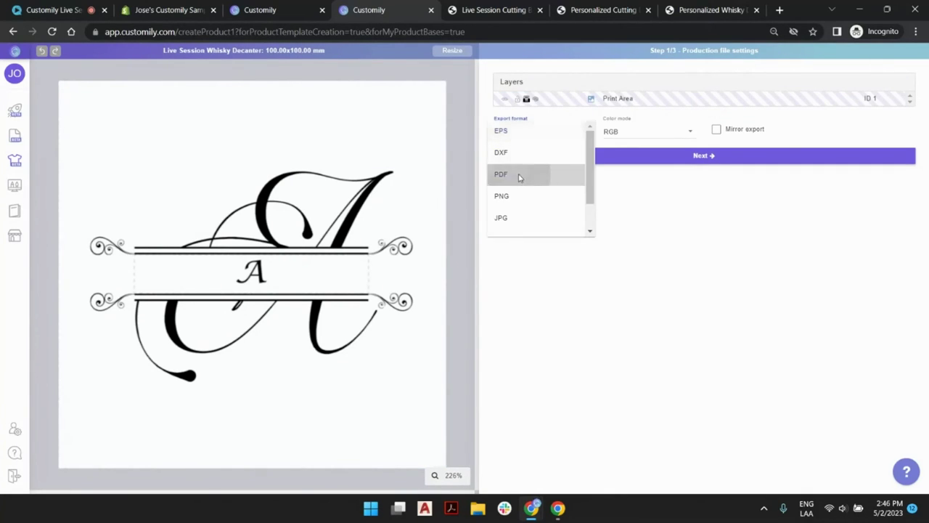
left_click(520, 172)
left_click(617, 157)
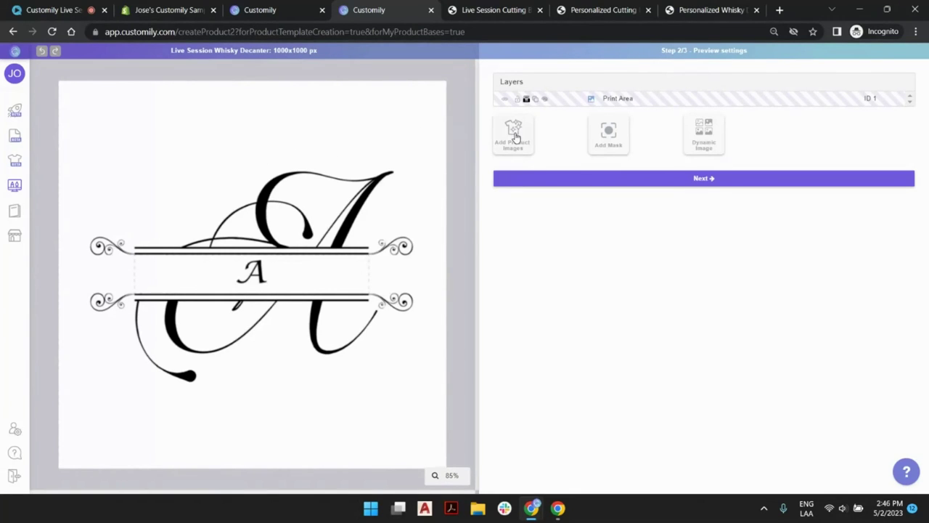
Add the decanter photo as the product image layer, undoing an accidental resize.
left_click(514, 136)
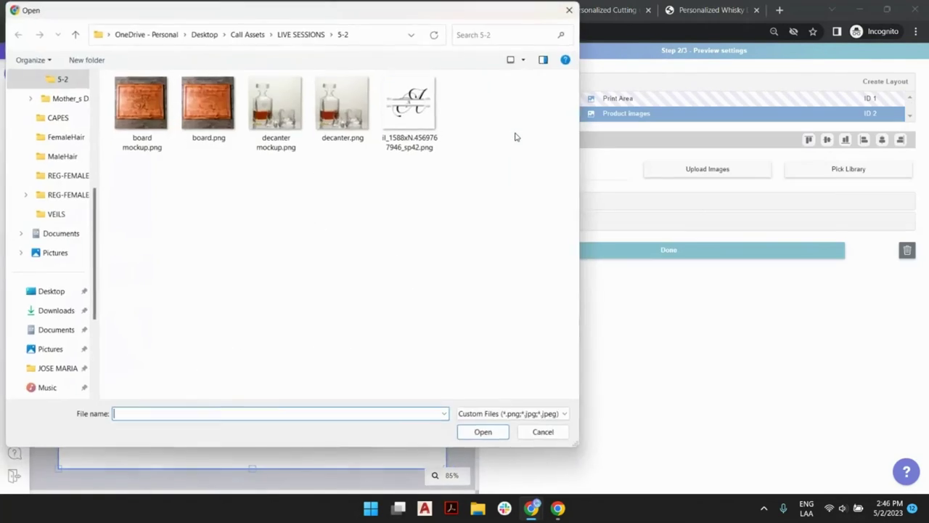
double_click(346, 109)
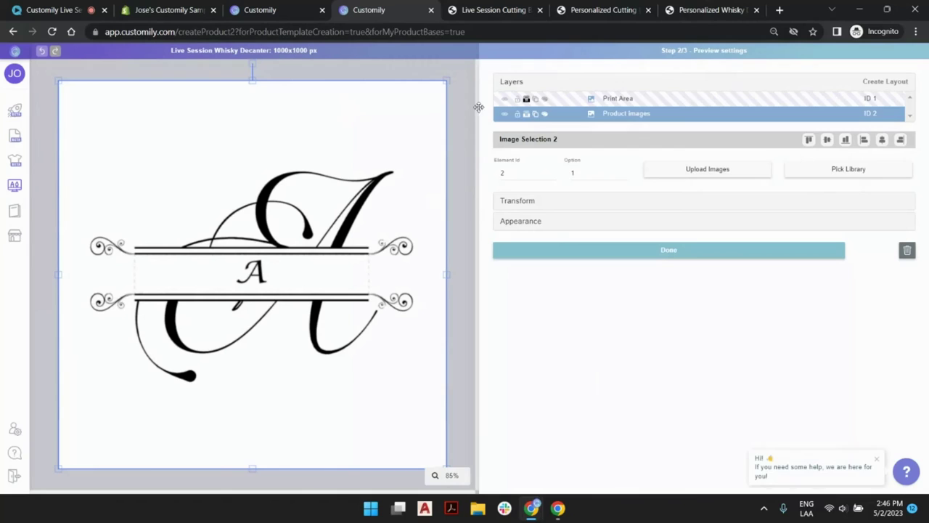
left_click_drag(448, 80, 225, 305)
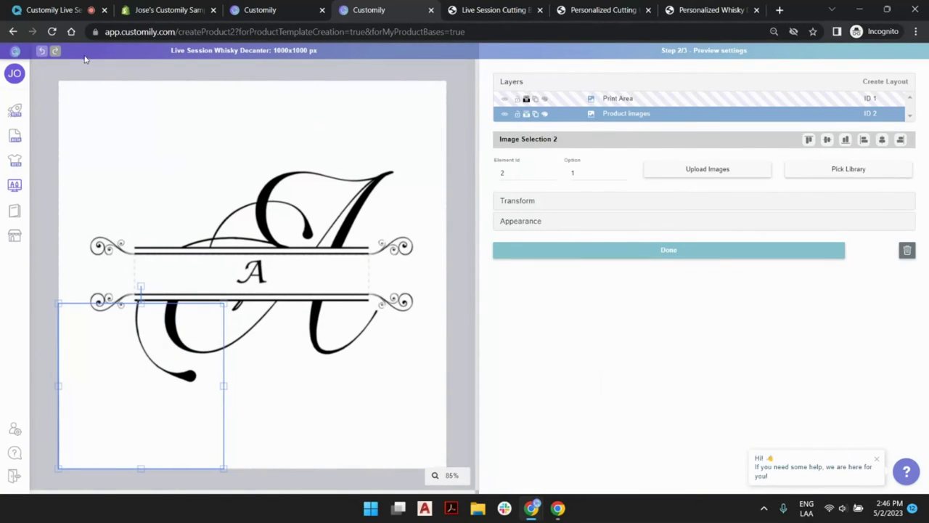
left_click(41, 50)
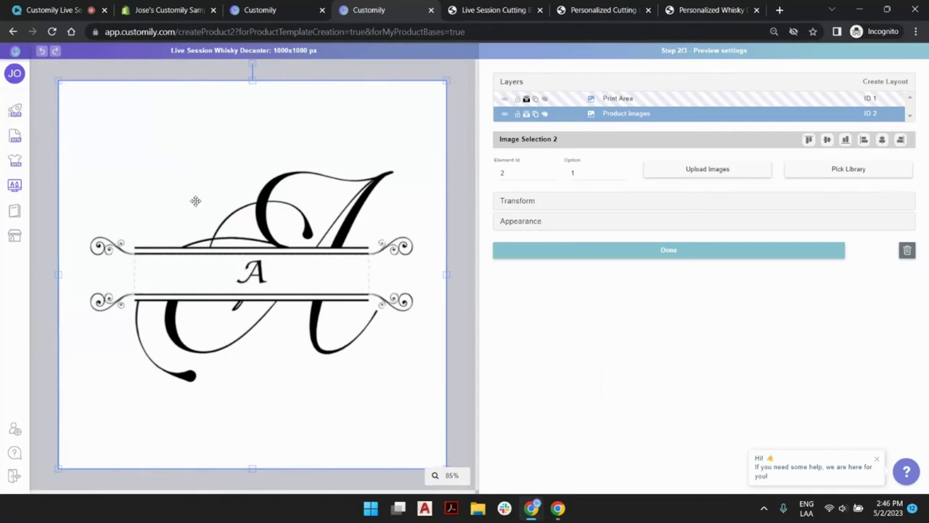
Shrink the monogram print area and place it on the decanter's front.
left_click(621, 100)
left_click_drag(446, 83, 143, 386)
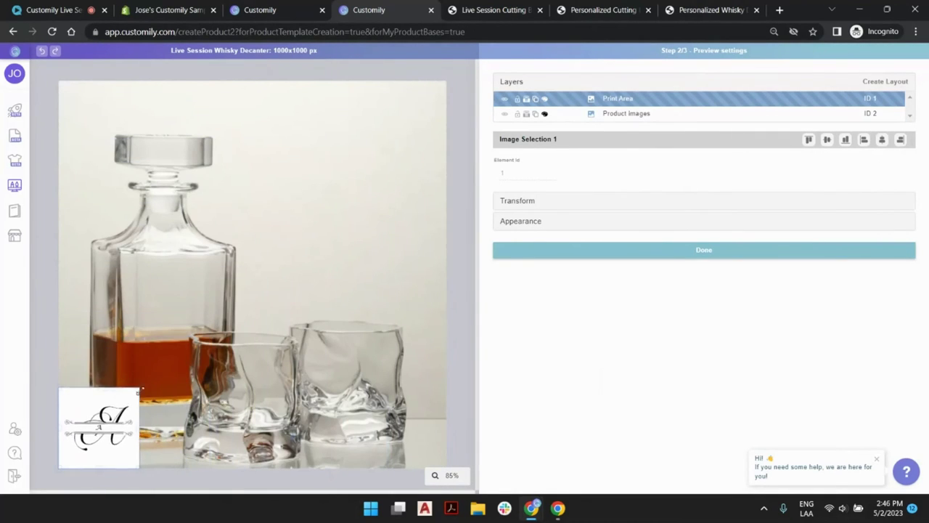
left_click_drag(99, 432, 176, 305)
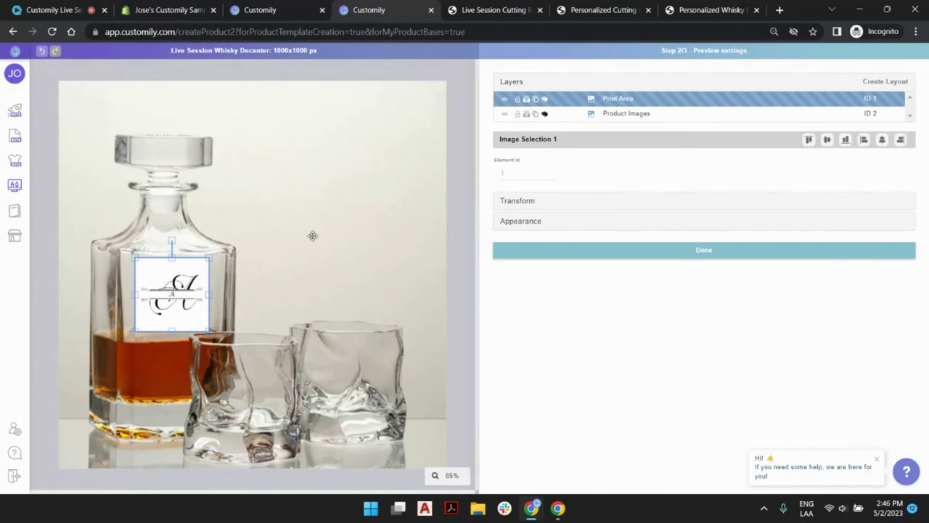
left_click(313, 179)
left_click(468, 122)
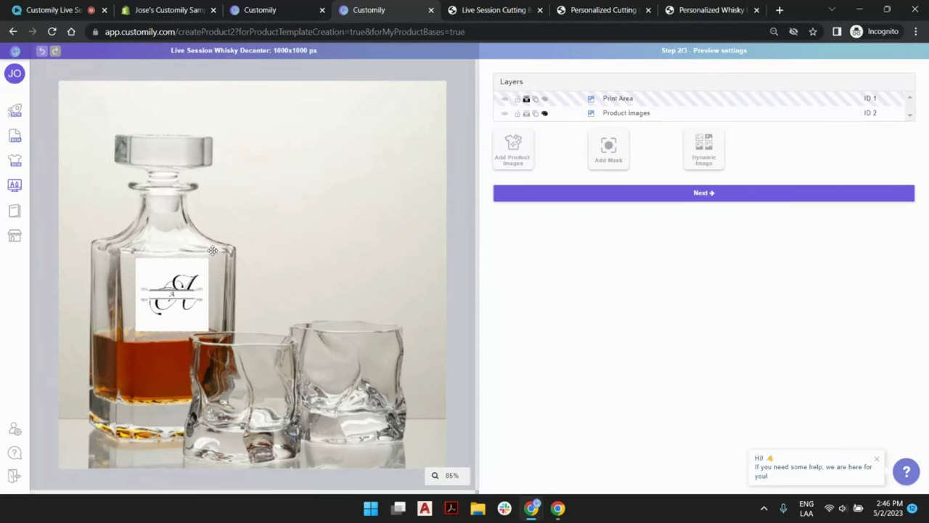
left_click(164, 277)
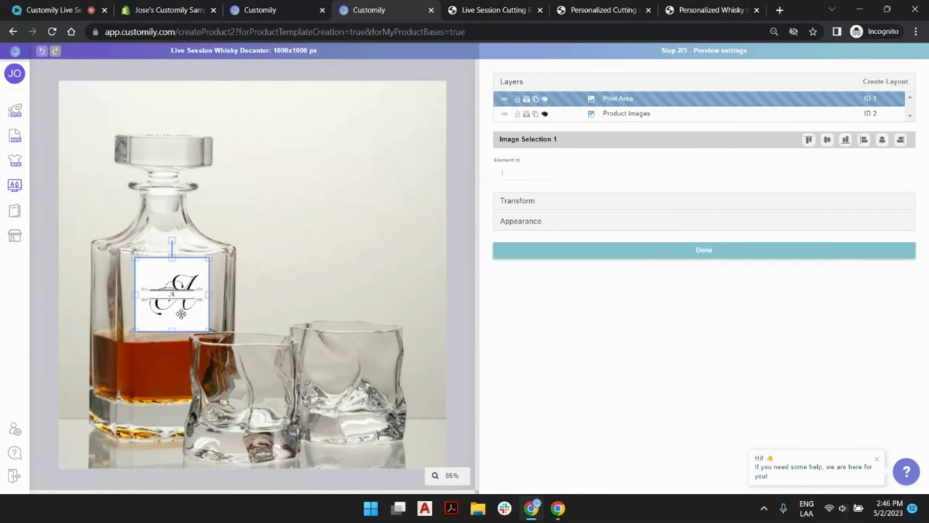
left_click(451, 122)
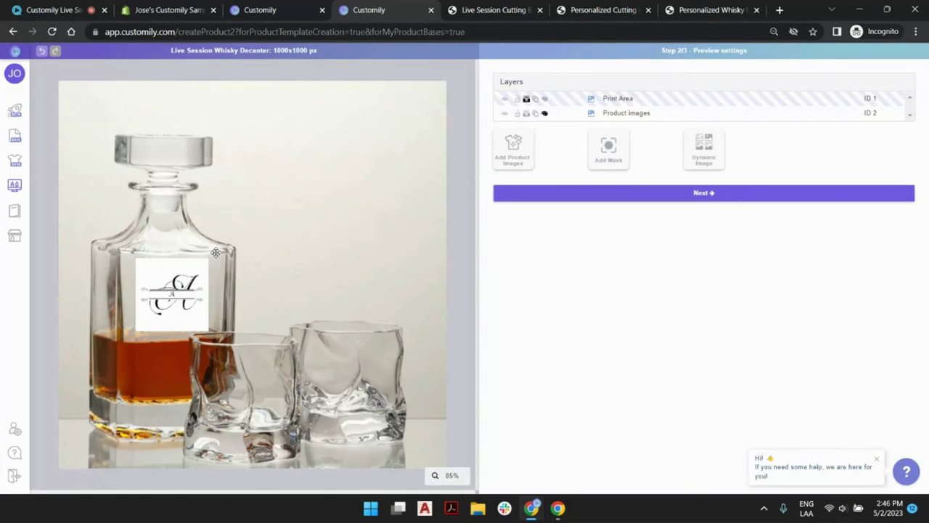
left_click(499, 8)
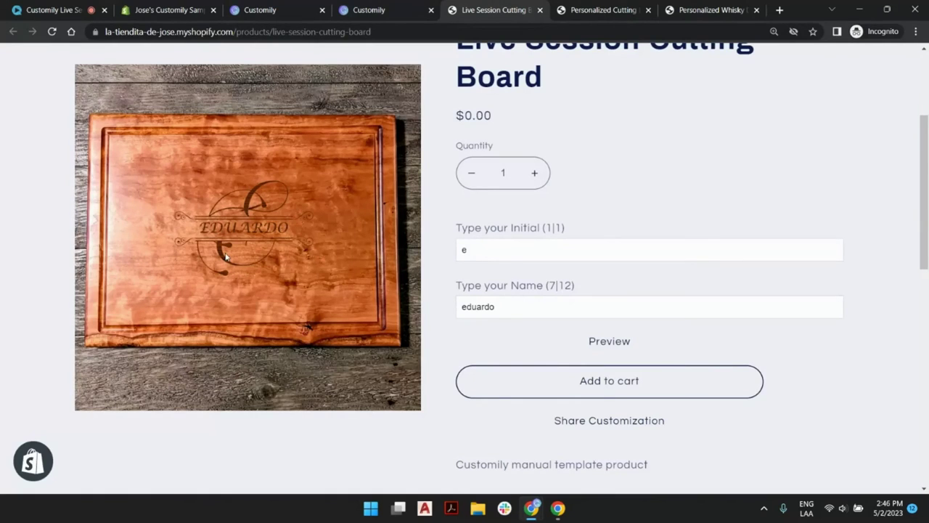
Return to the Customily Whisky Decanter editor at its preview settings step.
left_click(327, 10)
left_click(343, 10)
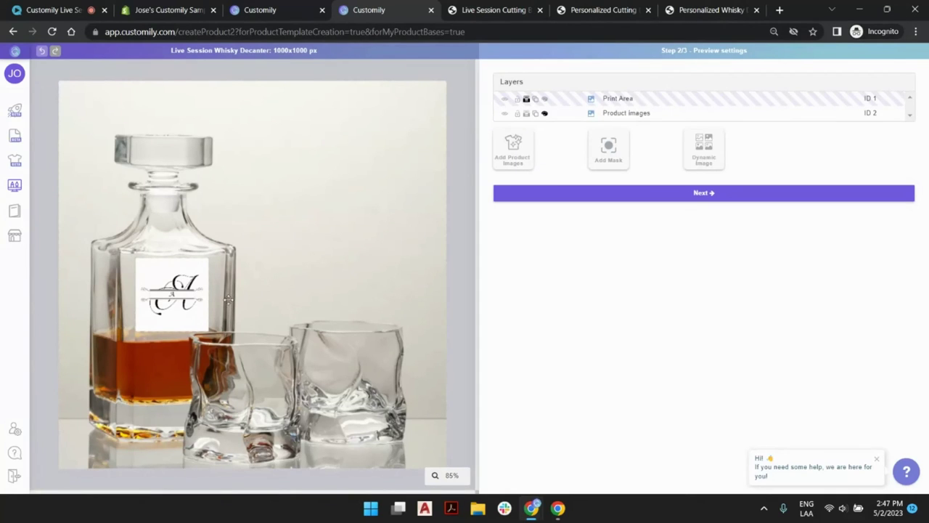
Save the Whisky Decanter product base with the Color/decanter variant fields cleared.
left_click(599, 194)
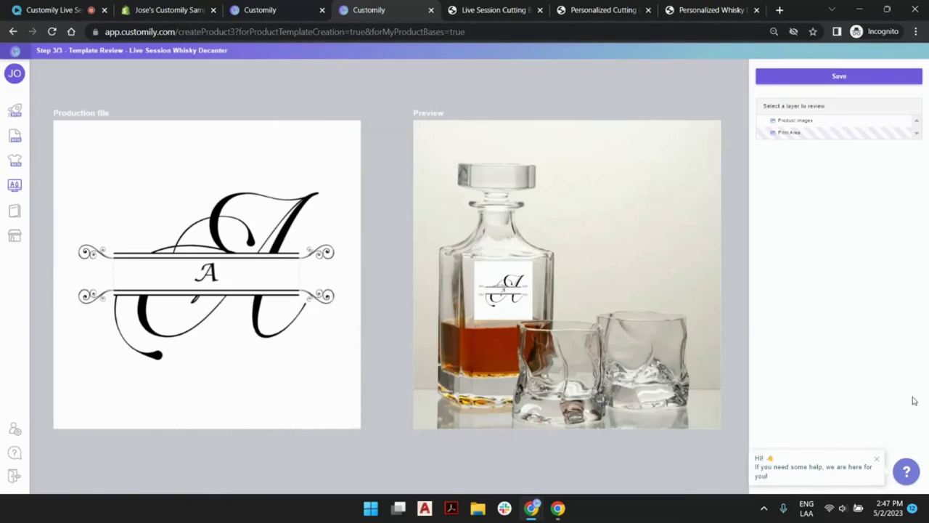
left_click(878, 461)
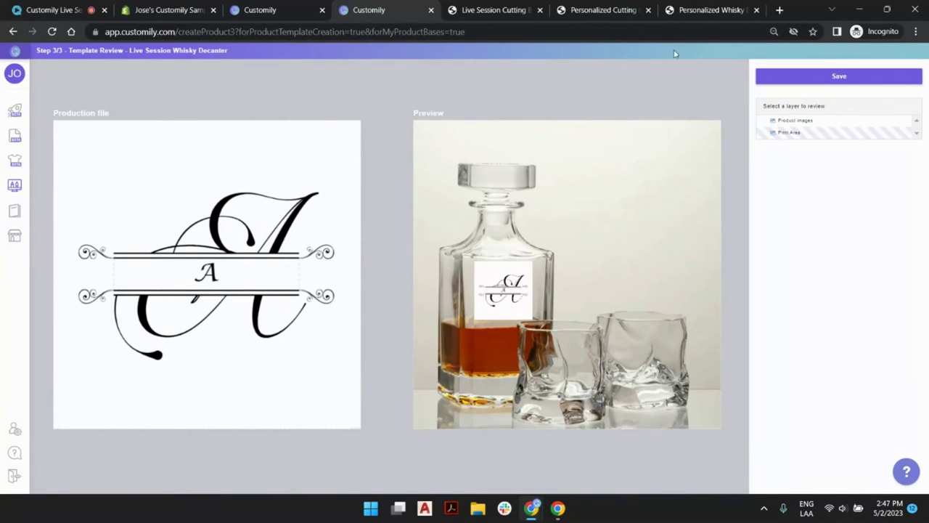
left_click(806, 79)
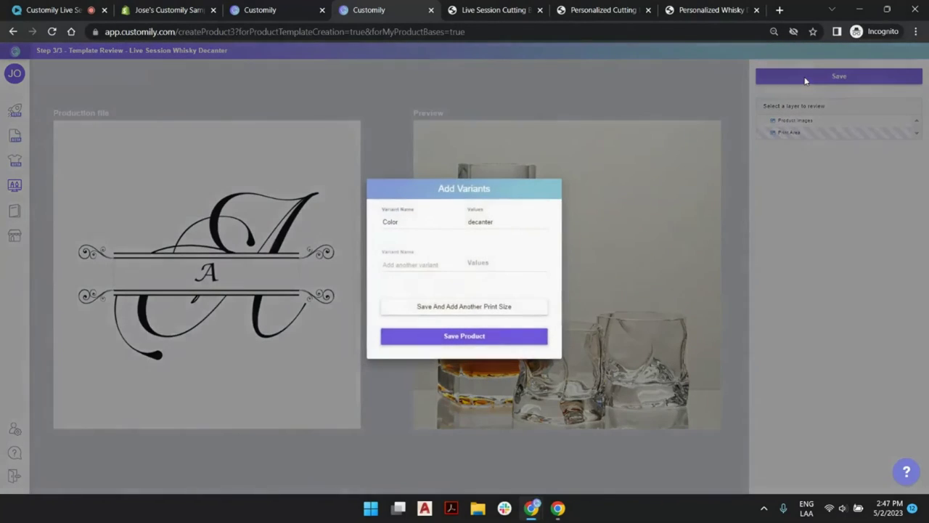
double_click(424, 222)
key("BackSpace")
double_click(481, 222)
key("BackSpace")
left_click(446, 339)
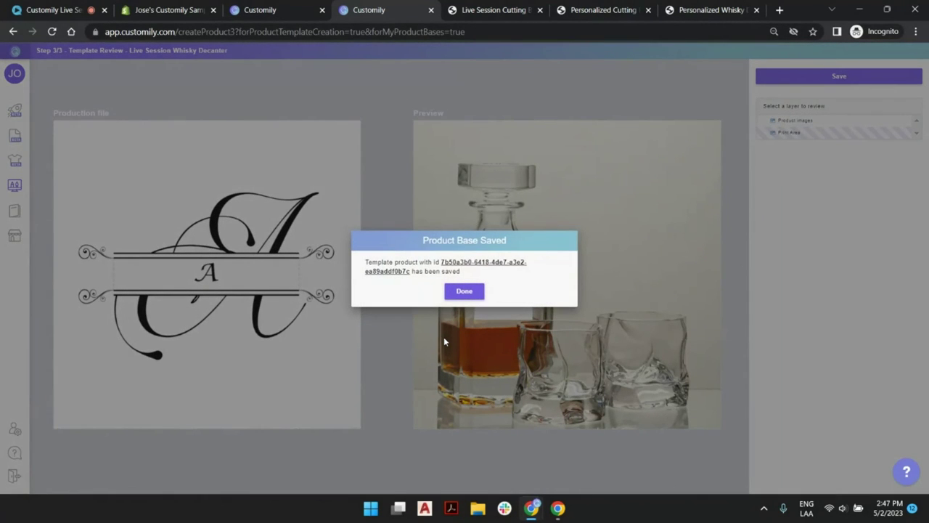
left_click(457, 292)
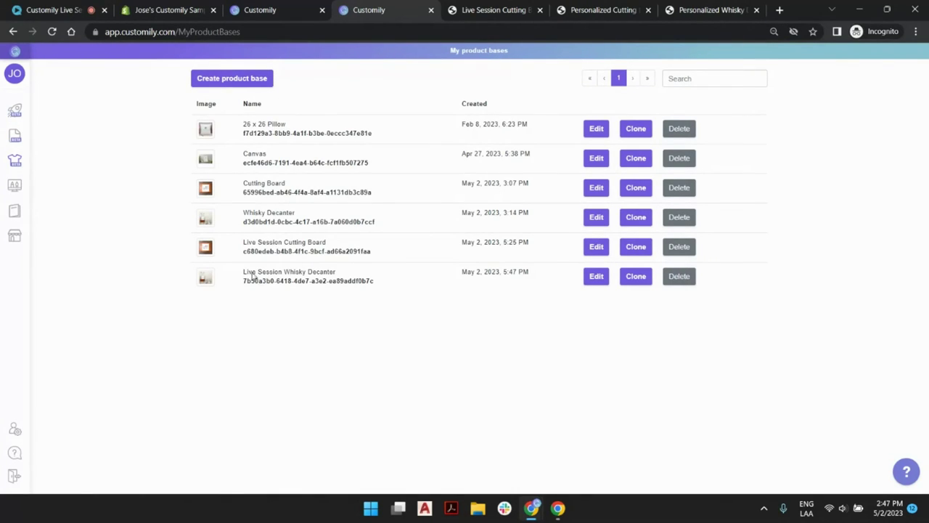
Create a new product from My product bases using the Live Session Whisky Decanter base.
left_click(16, 110)
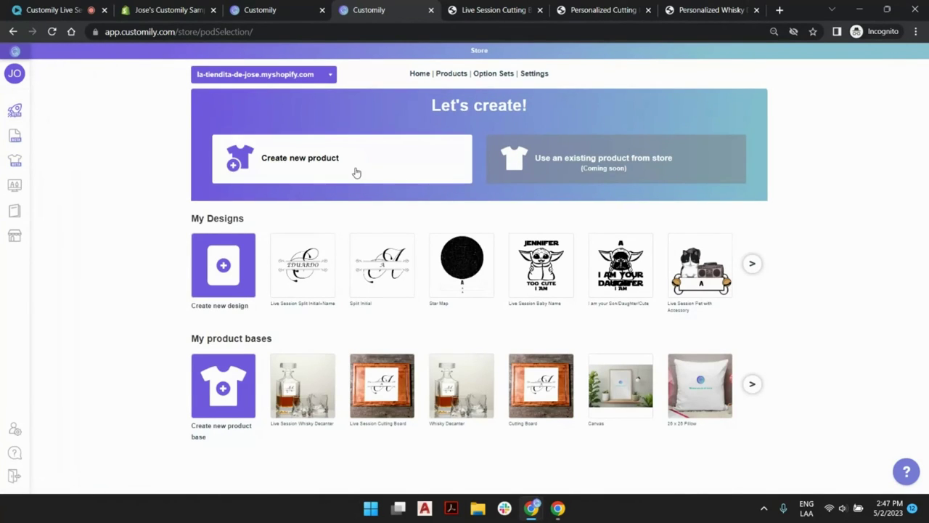
left_click(357, 173)
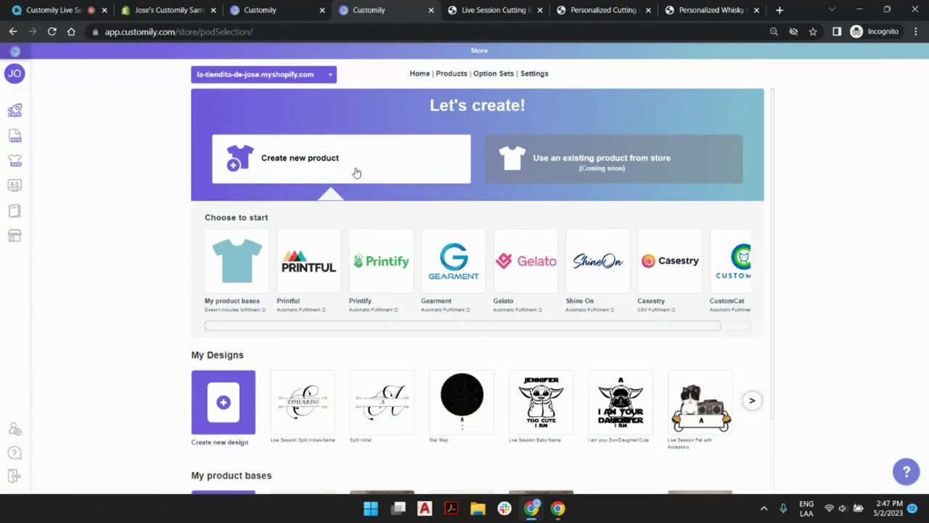
left_click(232, 265)
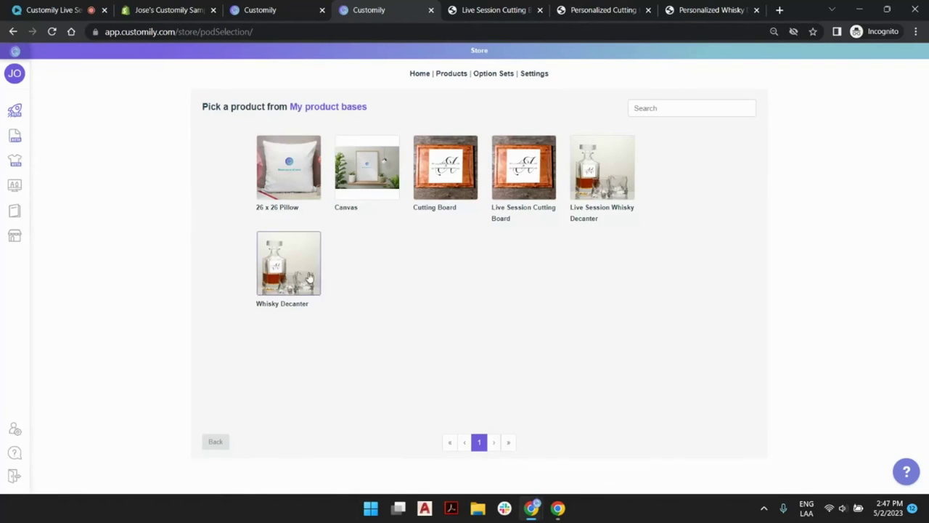
left_click(604, 172)
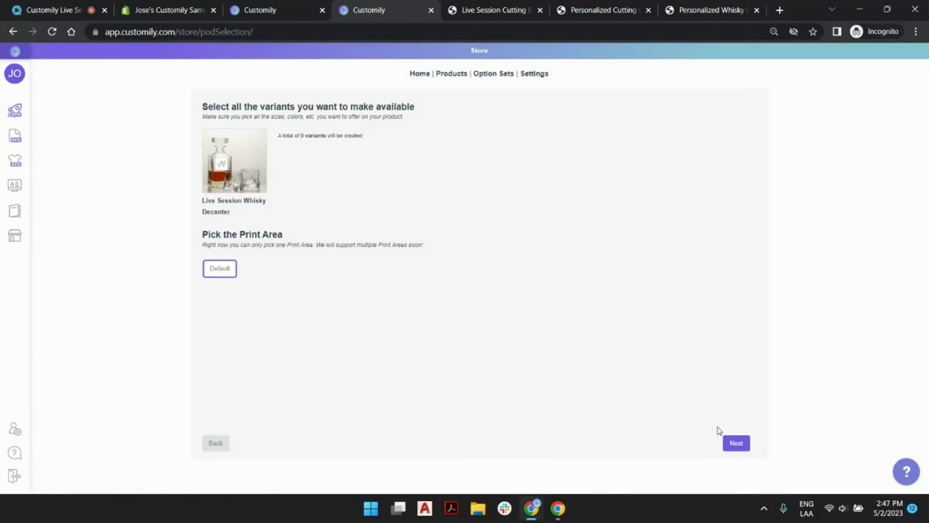
Pair the decanter with the Live Session Split Initial+Name design from page 2 of my designs.
left_click(738, 444)
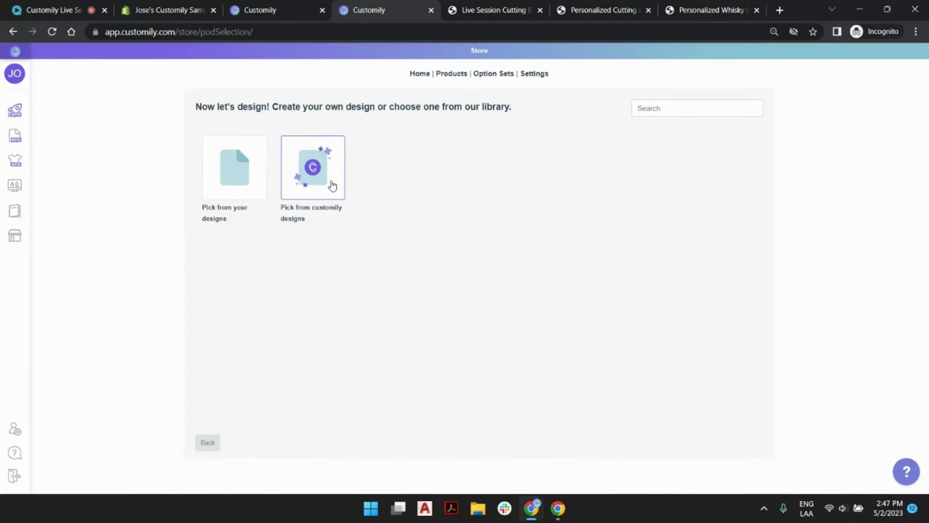
left_click(234, 167)
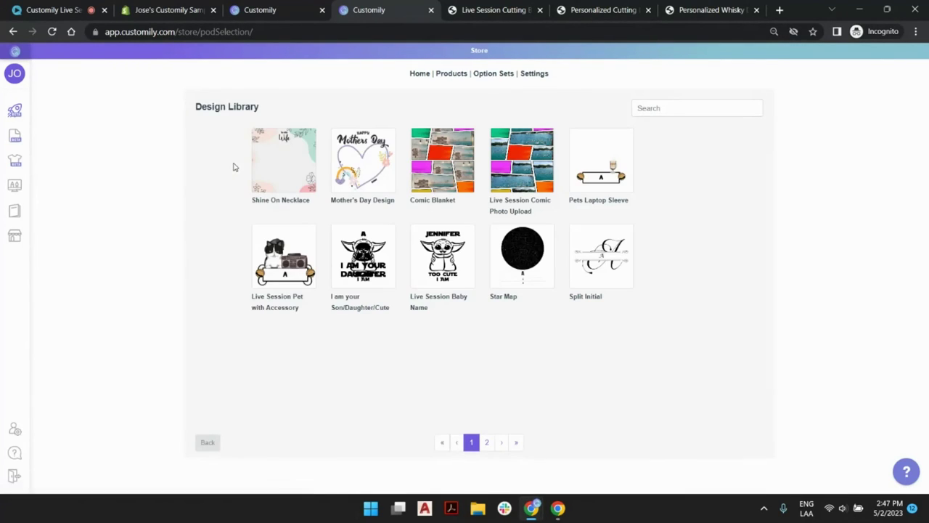
left_click(486, 443)
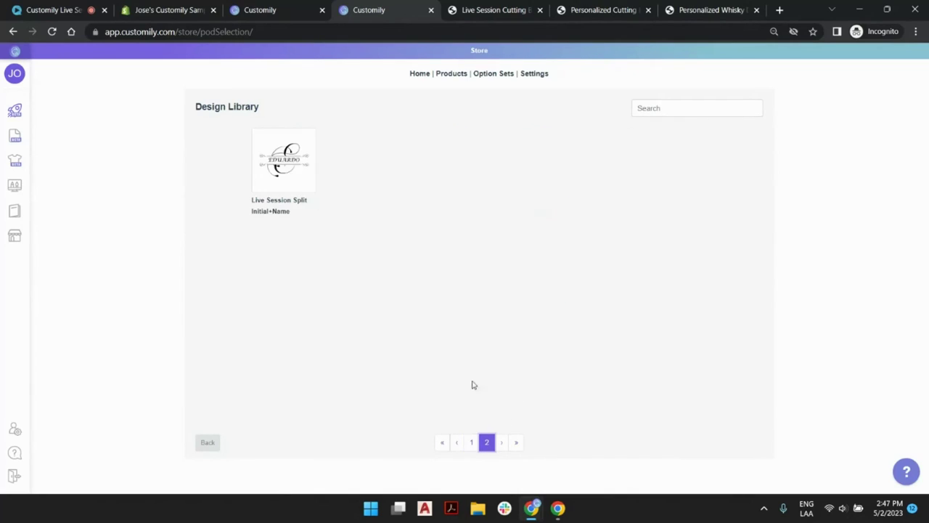
left_click(303, 148)
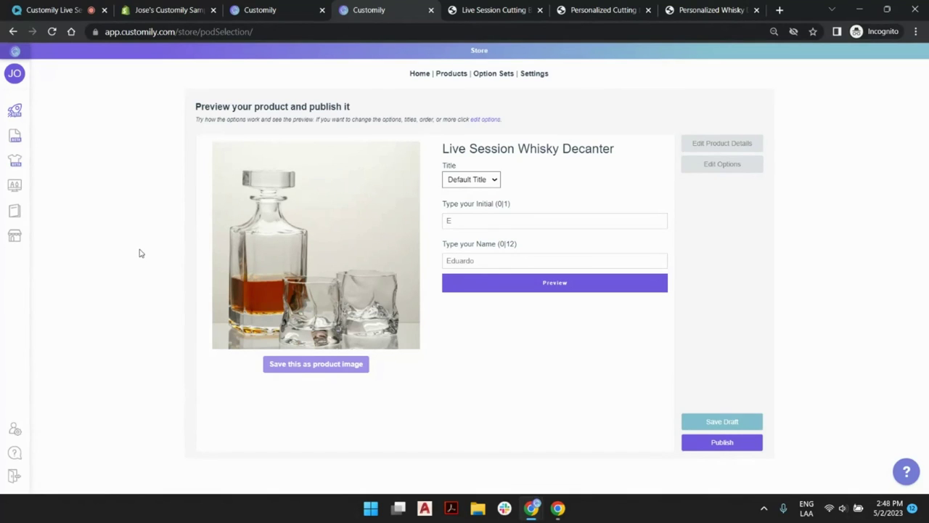
Enter initial 'e' and a sample name in the decanter's personalisation fields.
left_click(468, 217)
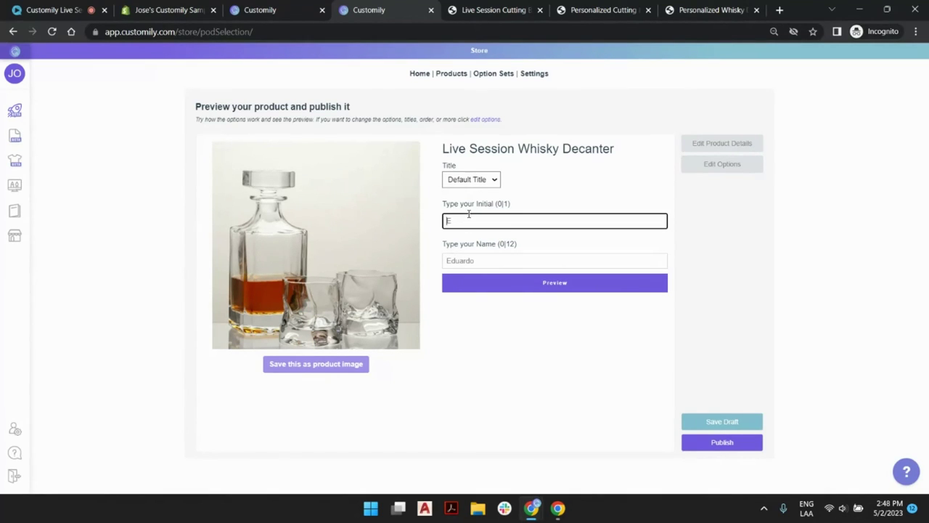
type("e")
left_click(464, 261)
type("edua")
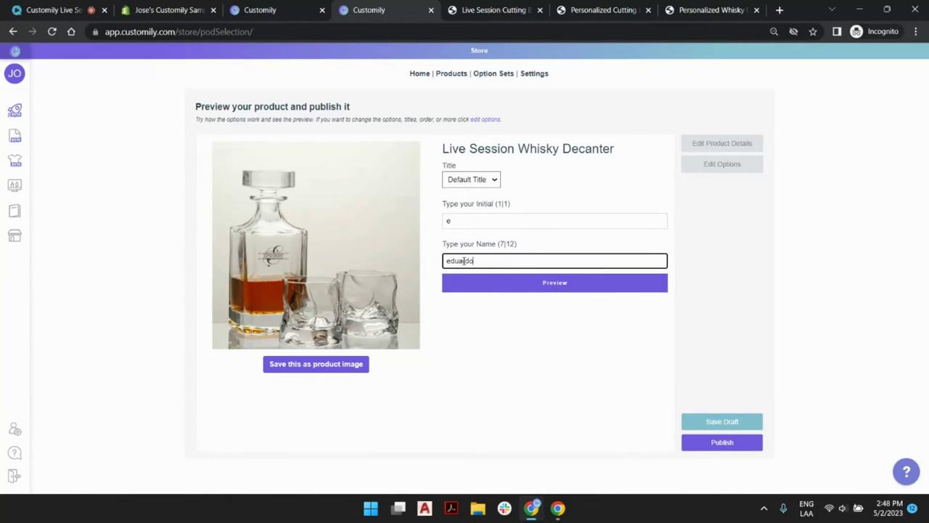
Preview the engraving, save it as the product image, and publish the decanter.
left_click(580, 285)
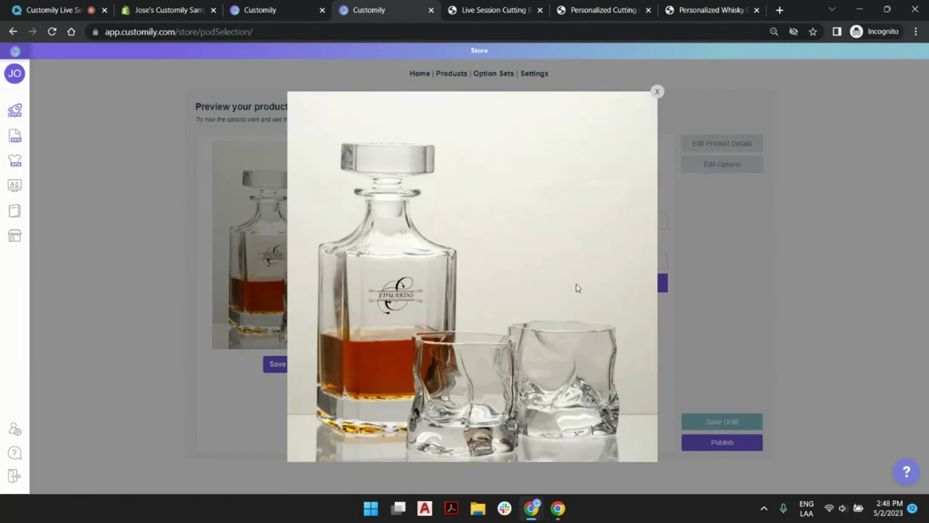
left_click(657, 92)
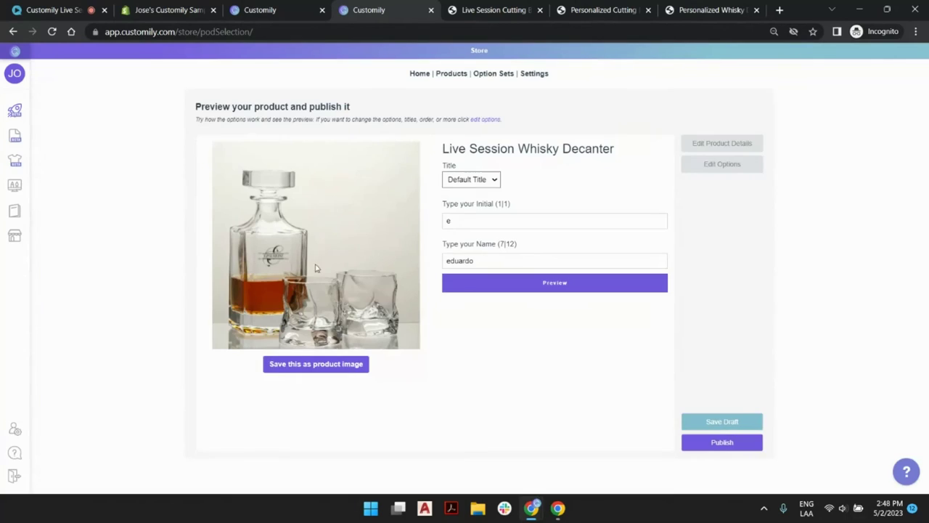
left_click(249, 354)
left_click(744, 448)
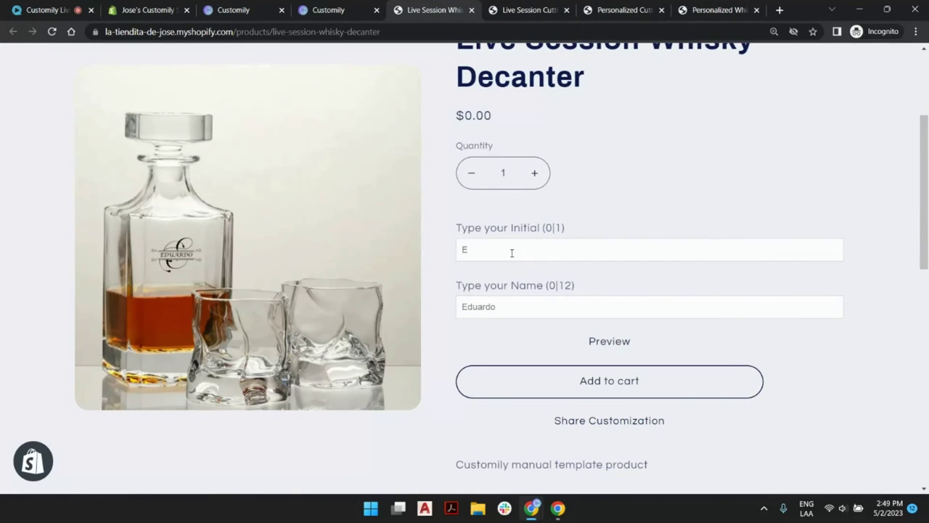
On the live Shopify decanter page, engrave initial 'j' and a sample name to check the preview.
left_click(506, 248)
type("j")
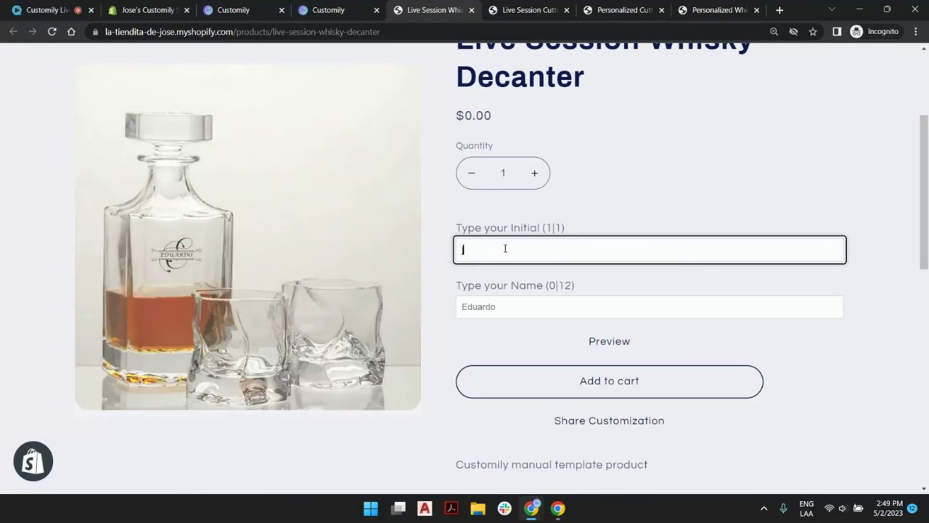
left_click(532, 309)
type("Josema")
left_click(537, 339)
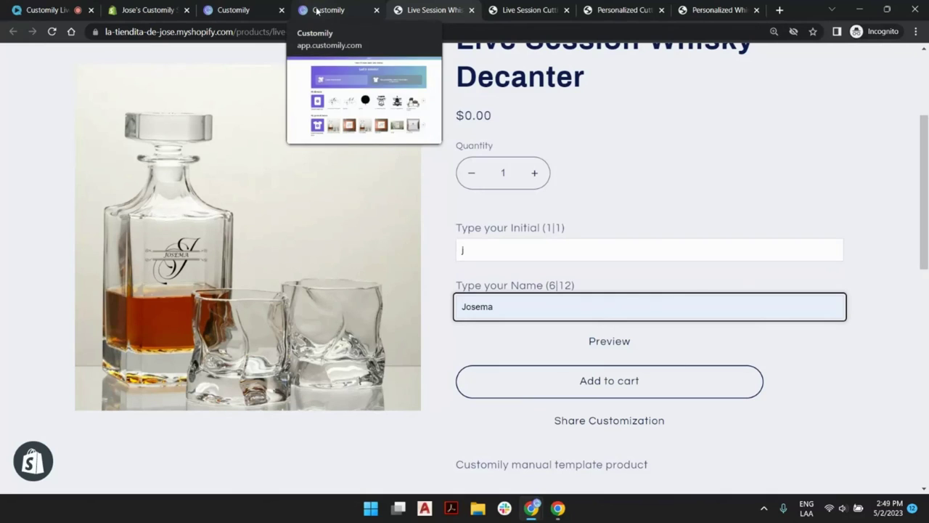
left_click(340, 9)
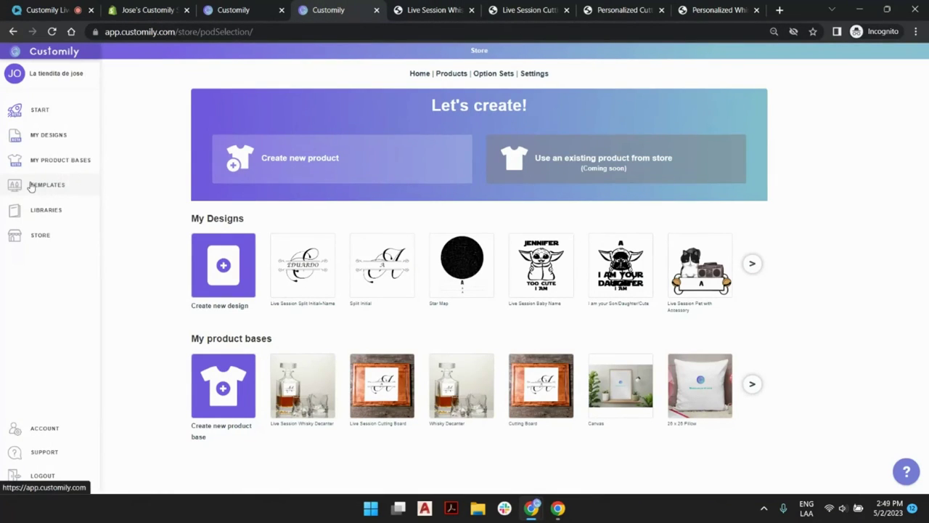
Edit the newest decanter template from the Templates list sorted by Last Modified.
left_click(29, 183)
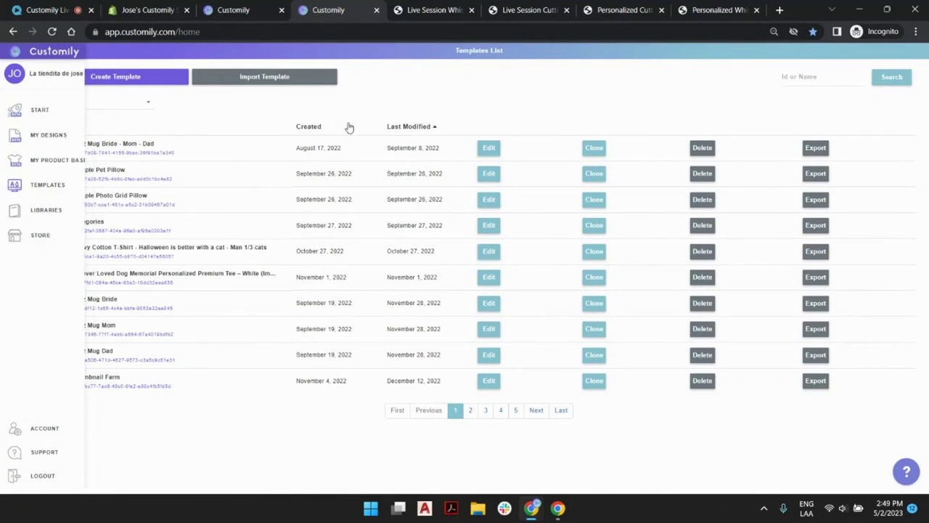
left_click(435, 128)
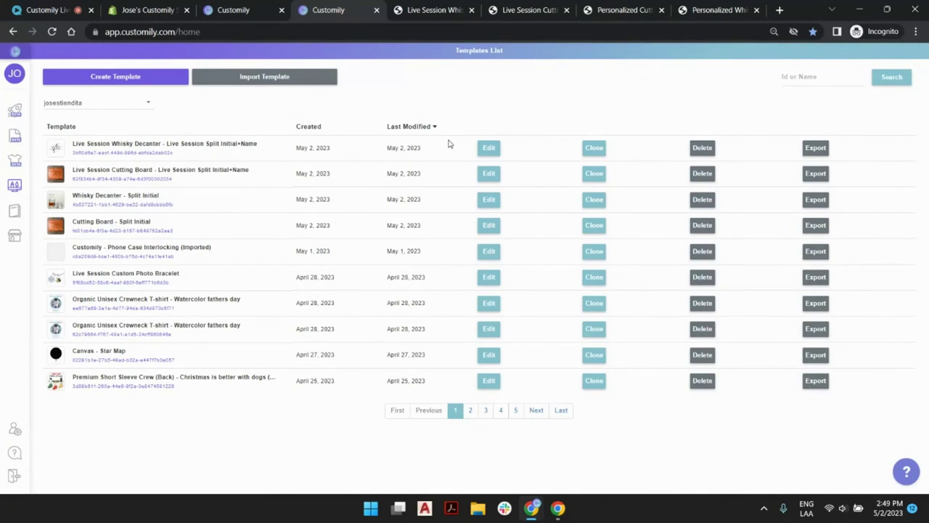
left_click(489, 148)
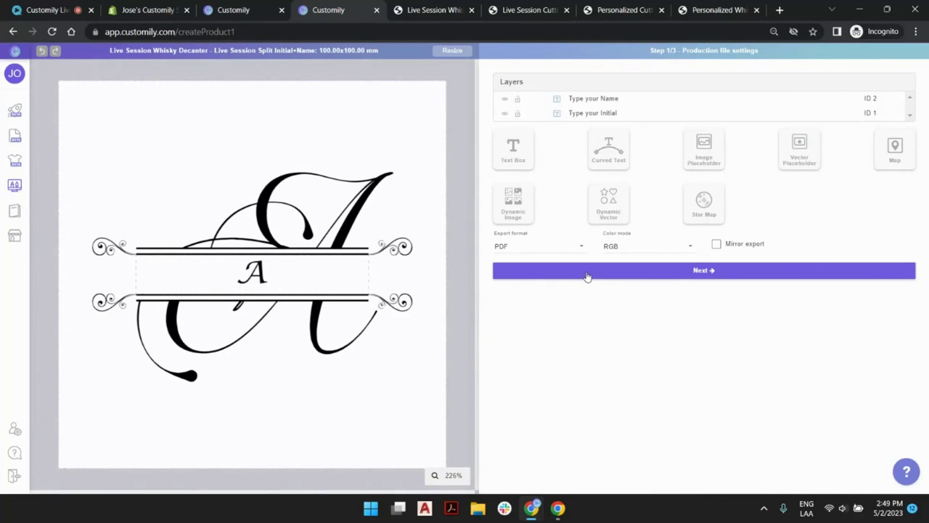
Advance to the preview settings step and bring the monogram into view on the canvas.
left_click(588, 270)
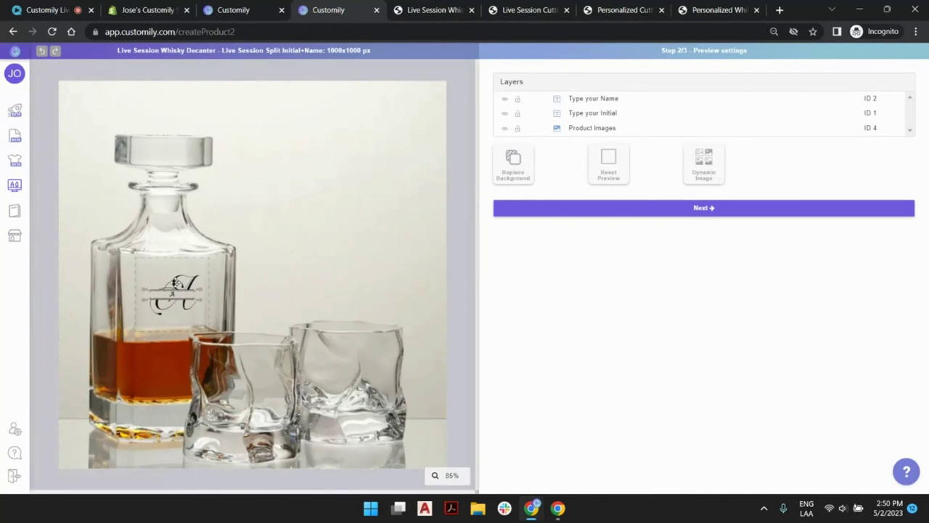
scroll(124, 294, "up", 5)
left_click_drag(264, 494, 133, 494)
left_click_drag(309, 416, 309, 305)
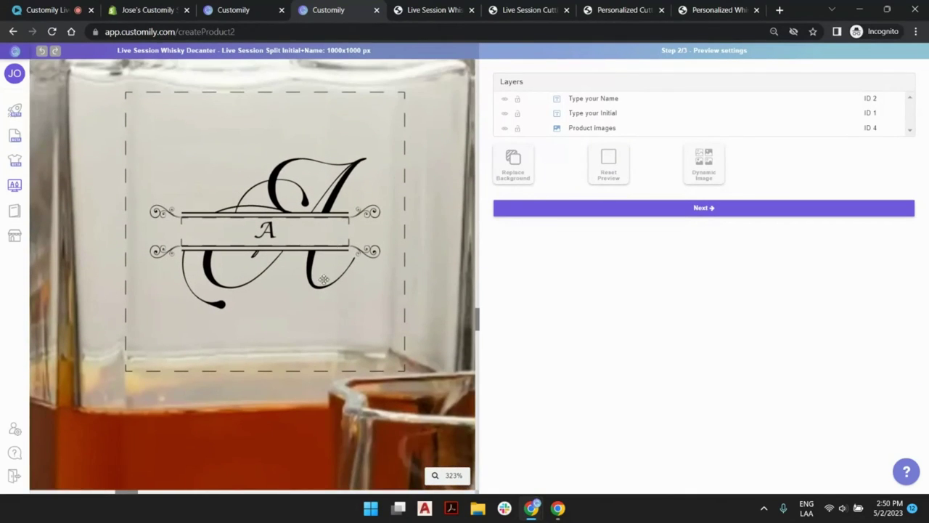
left_click(339, 118)
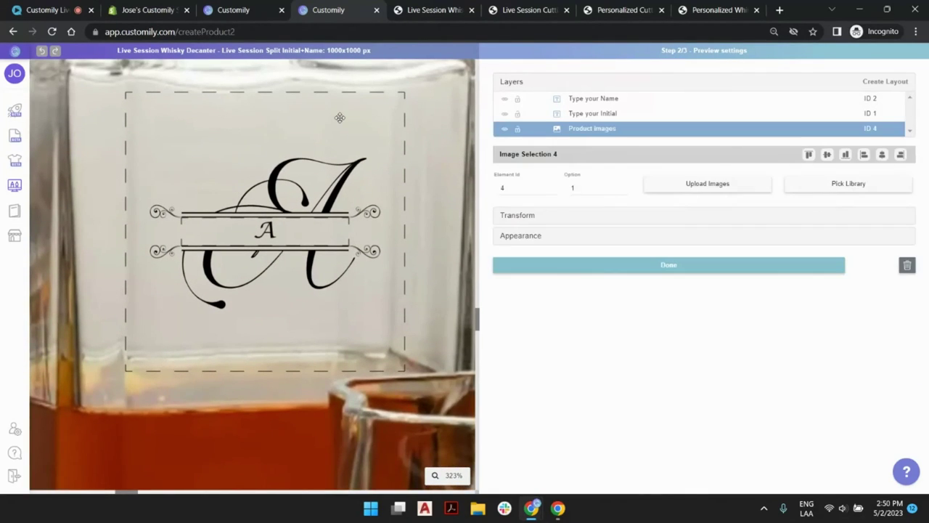
Give the initial text layer a grey fill at 0.5 alpha and move the monogram lower.
left_click(596, 115)
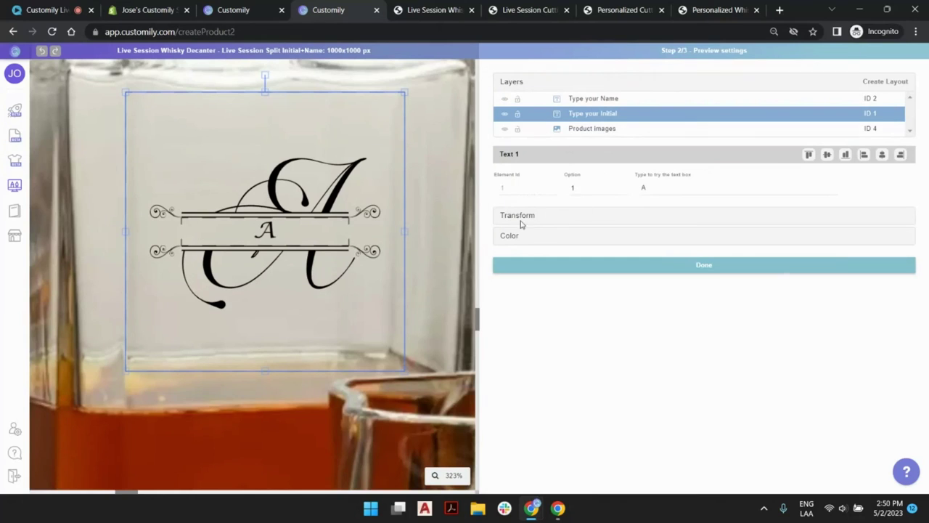
left_click(512, 236)
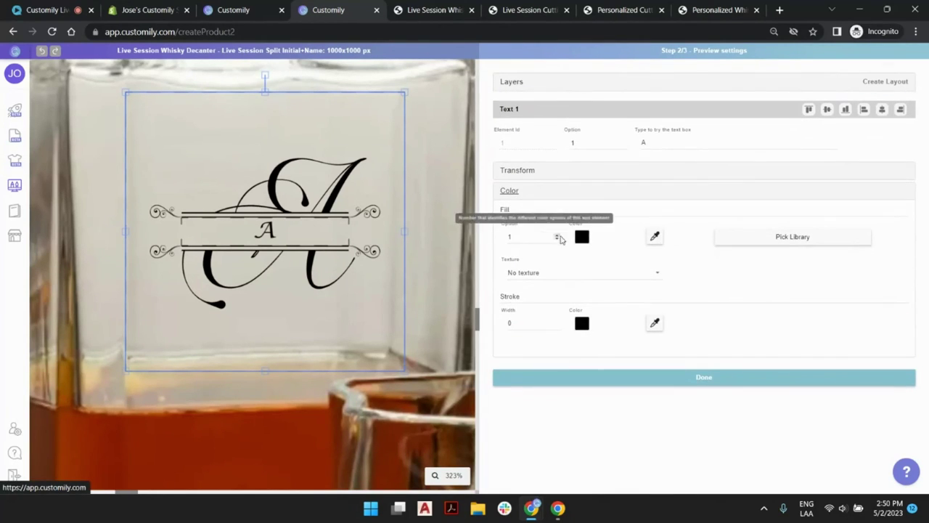
left_click(583, 238)
left_click_drag(596, 168, 559, 163)
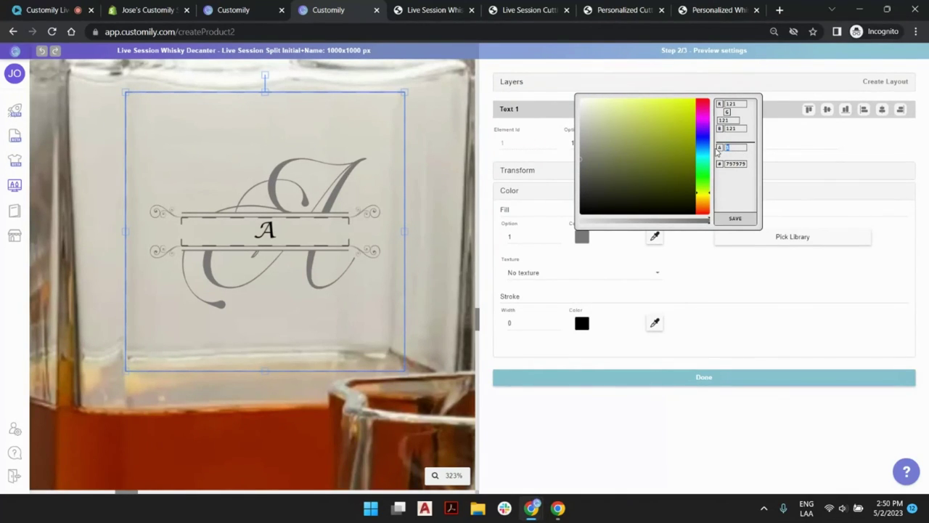
type(".5")
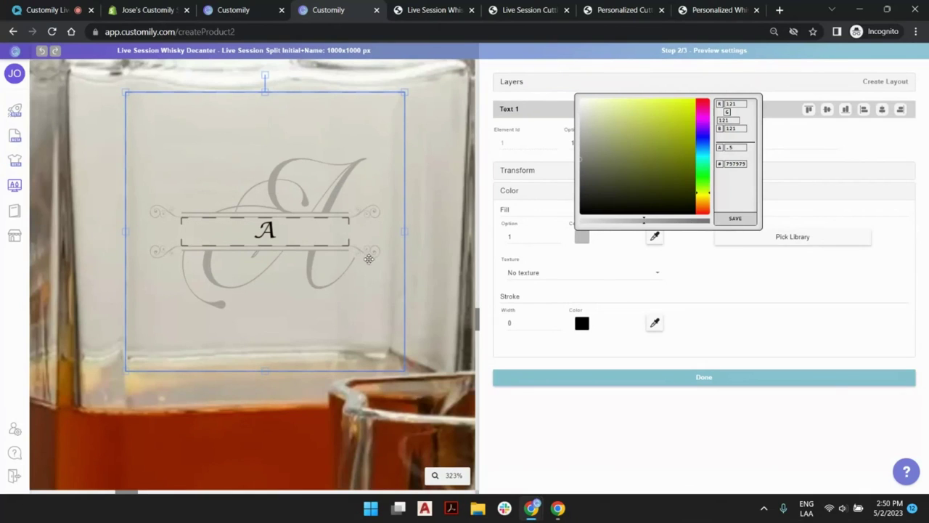
left_click_drag(336, 150, 279, 311)
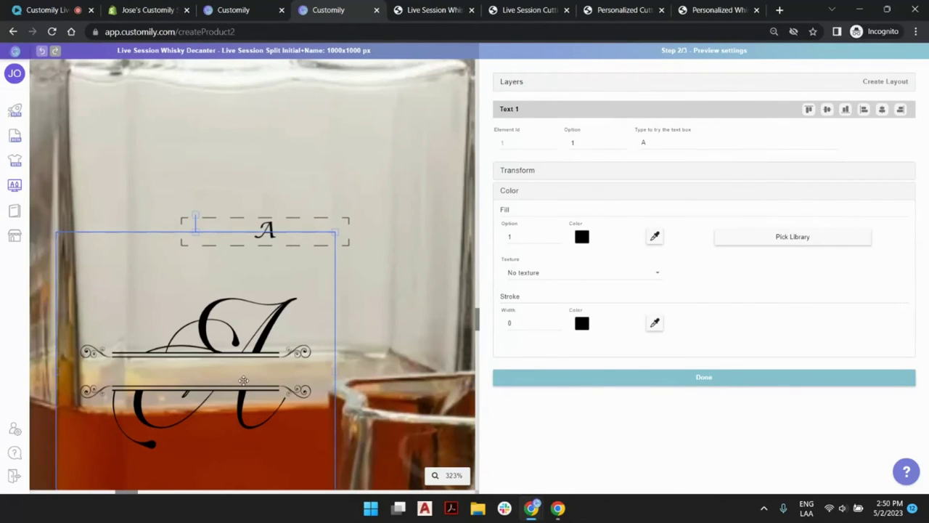
Save the grey fill into option 1 and centre the monogram behind the name box.
left_click(582, 238)
left_click(581, 161)
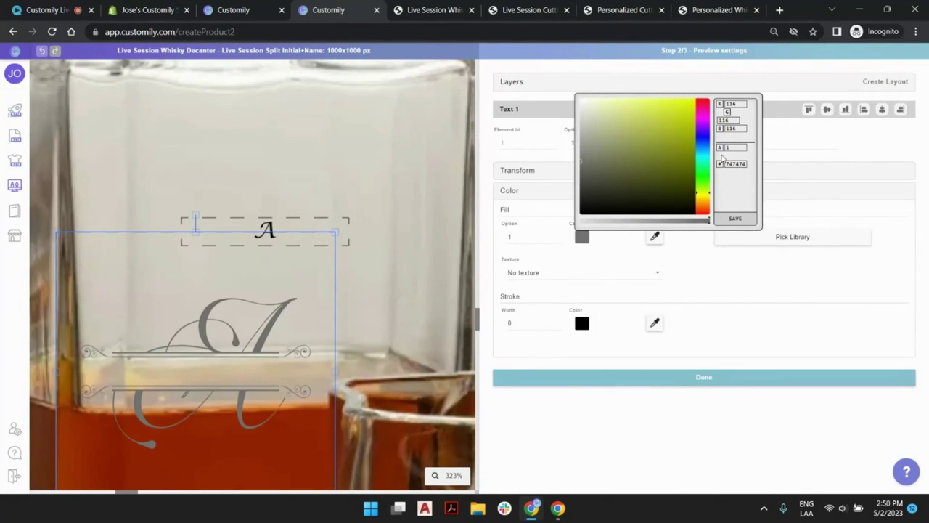
left_click(735, 218)
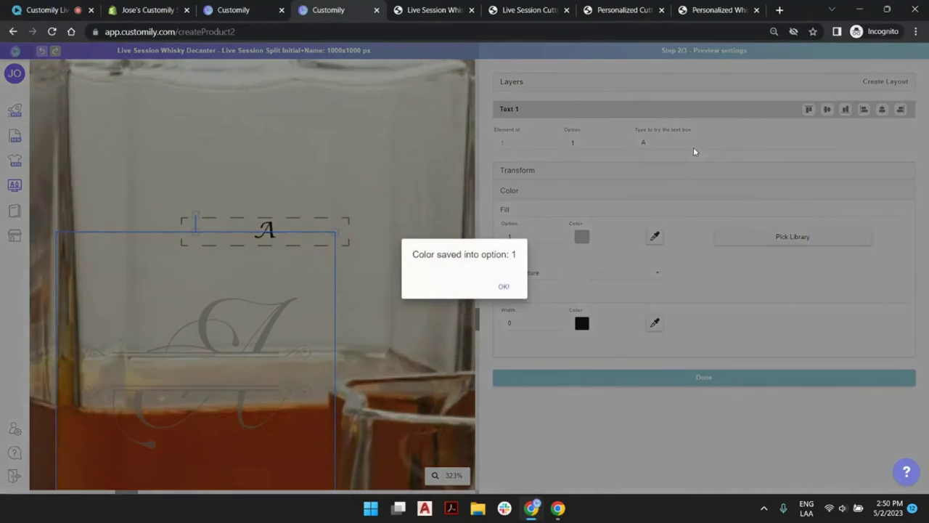
left_click(509, 291)
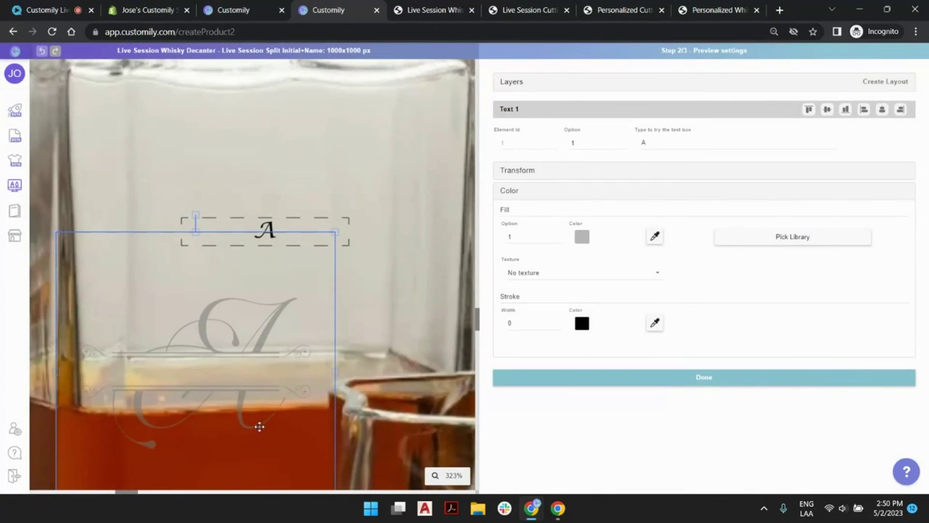
left_click_drag(229, 408, 298, 268)
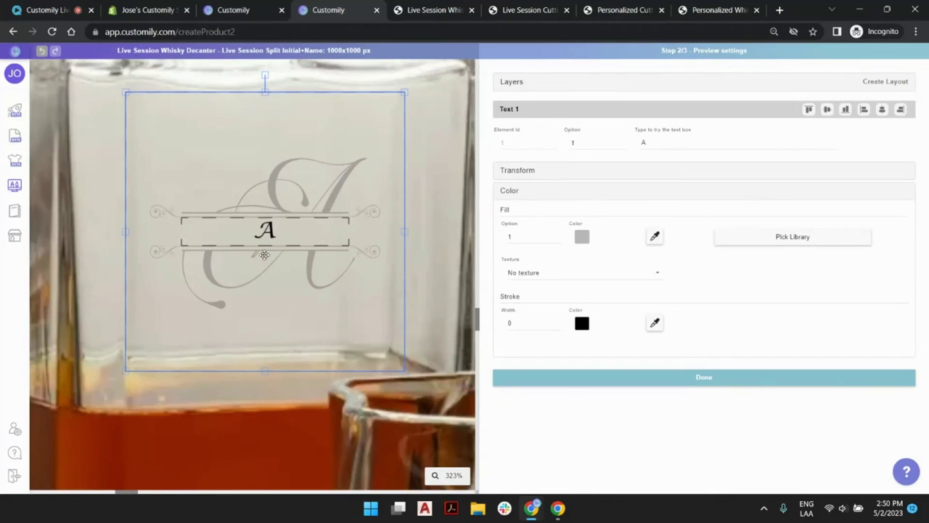
Re-save the 747474 grey at 0.5 opacity into option 1.
scroll(262, 246, "down", 5)
scroll(266, 242, "down", 2)
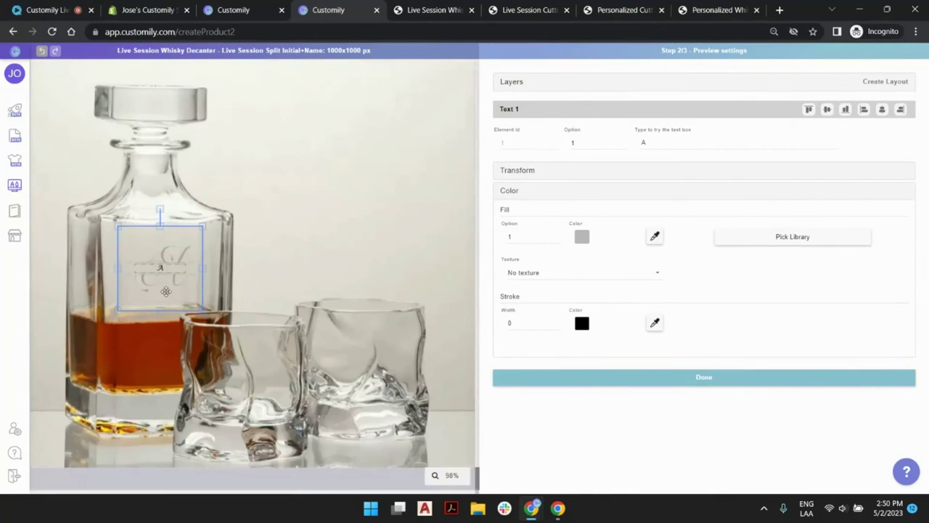
scroll(167, 295, "up", 6)
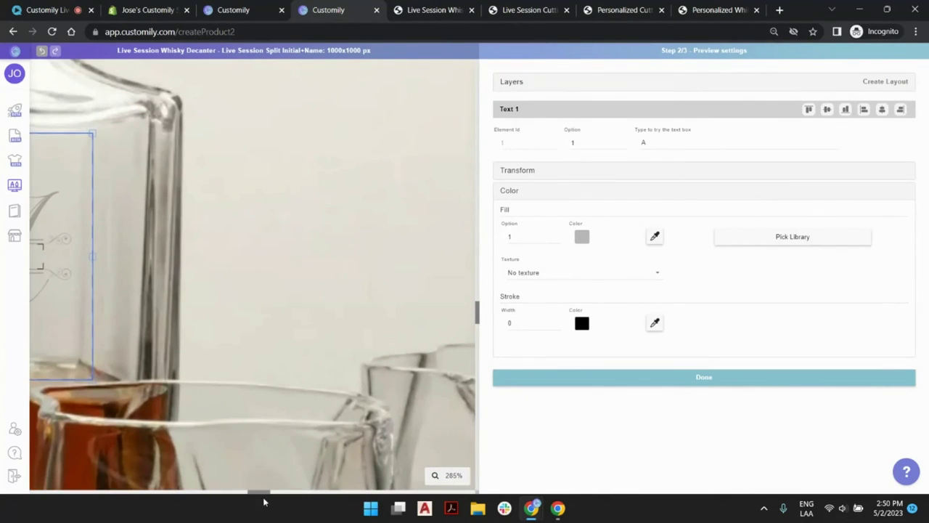
left_click_drag(260, 495, 135, 494)
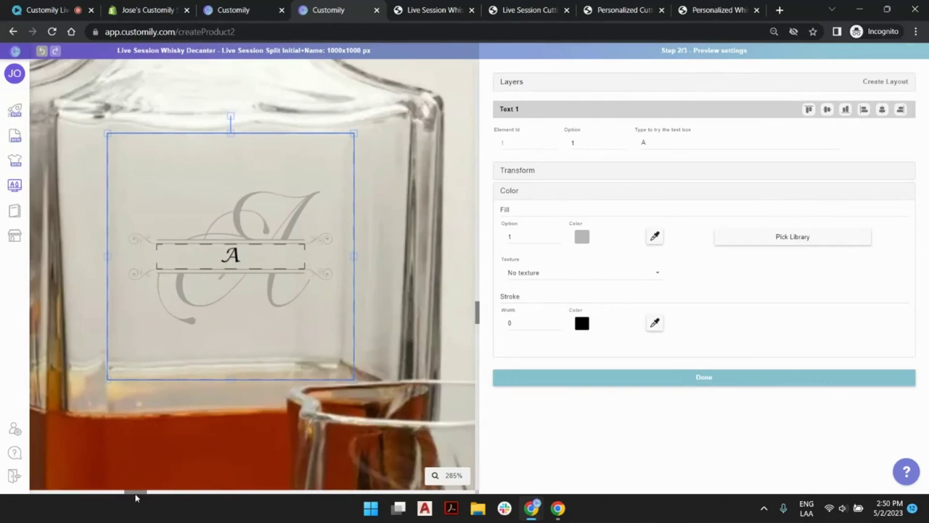
left_click(584, 241)
double_click(732, 164)
key("ctrl+c")
left_click(735, 218)
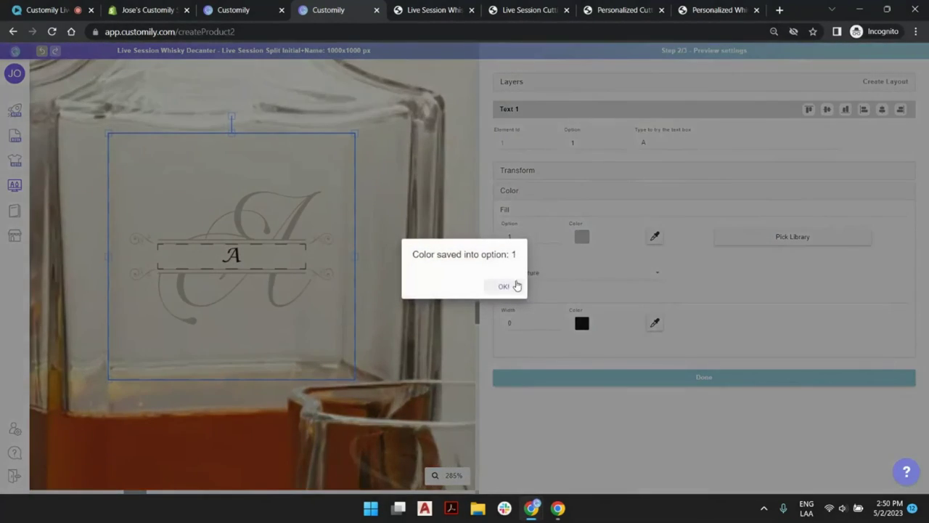
left_click(501, 286)
left_click(269, 251)
Give the name text a 747474 fill at .50 alpha and save it as option 1.
left_click(582, 236)
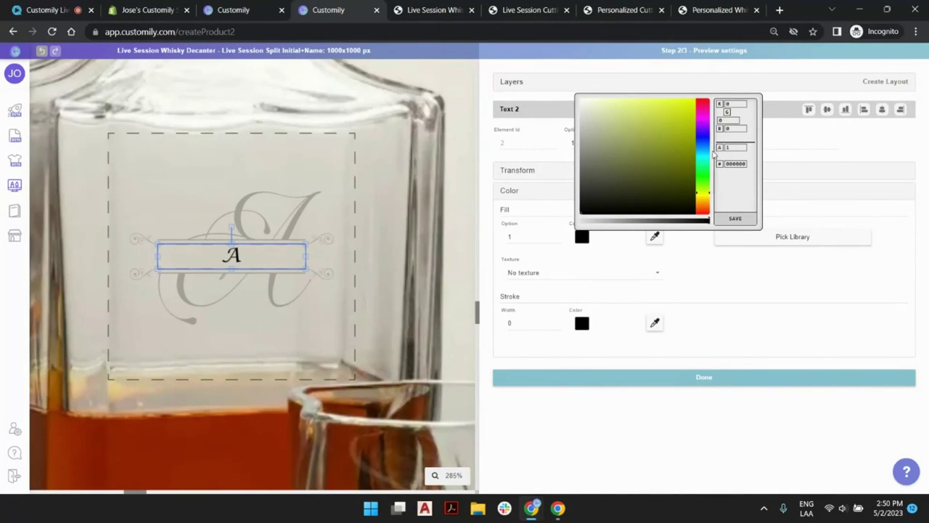
double_click(736, 164)
key("ctrl+v")
key("BackSpace")
type(".50")
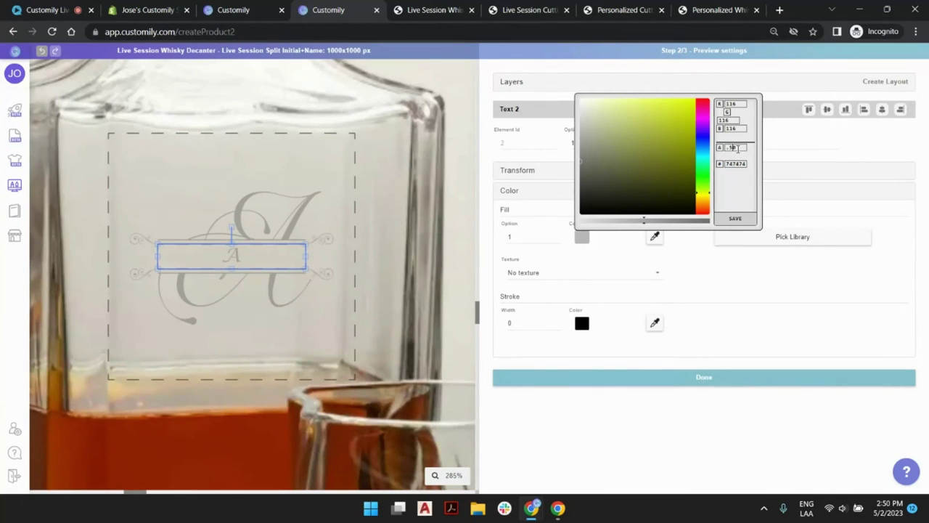
left_click(751, 220)
left_click(516, 288)
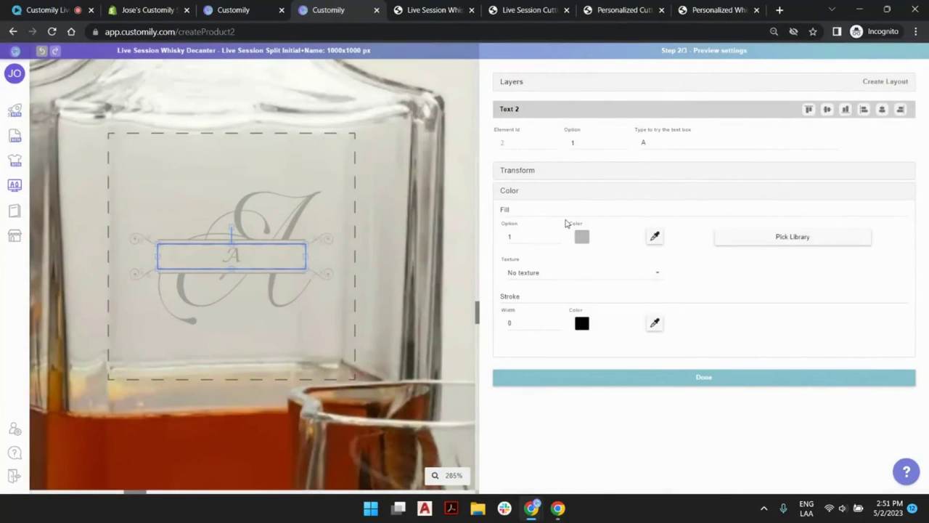
Deselect the name text and advance to the Template Review step.
scroll(207, 186, "down", 1)
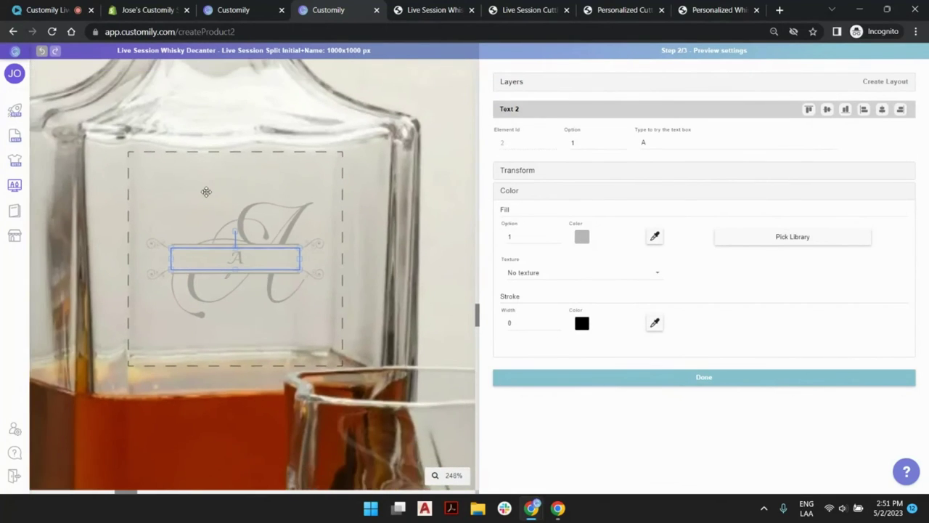
scroll(207, 187, "down", 5)
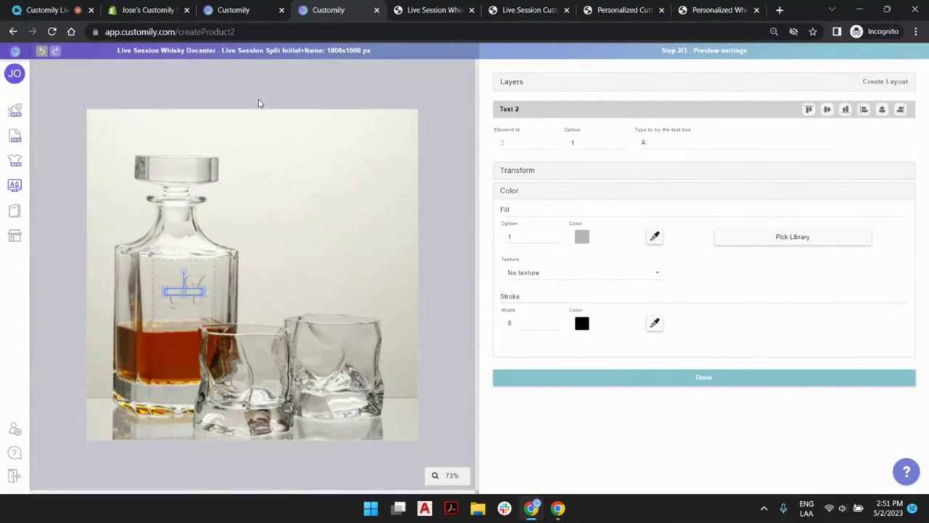
left_click(258, 103)
scroll(208, 287, "up", 1)
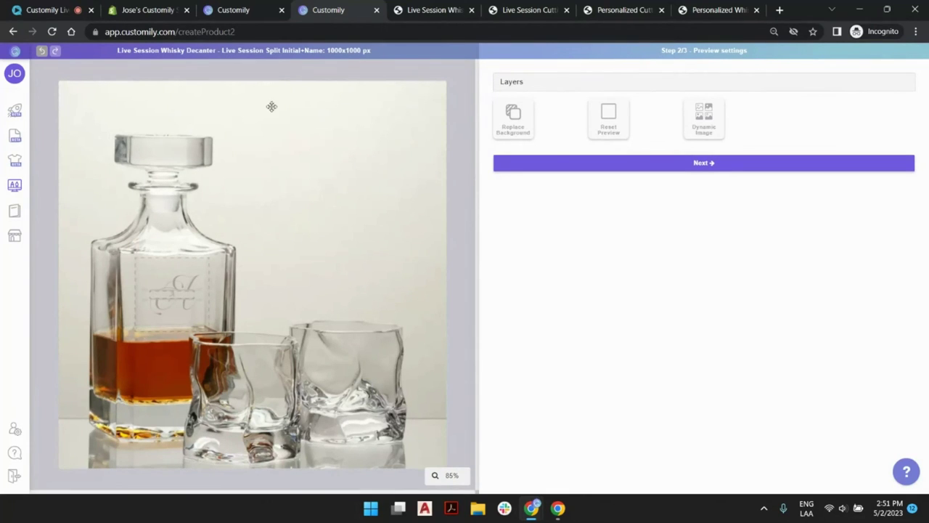
left_click(595, 164)
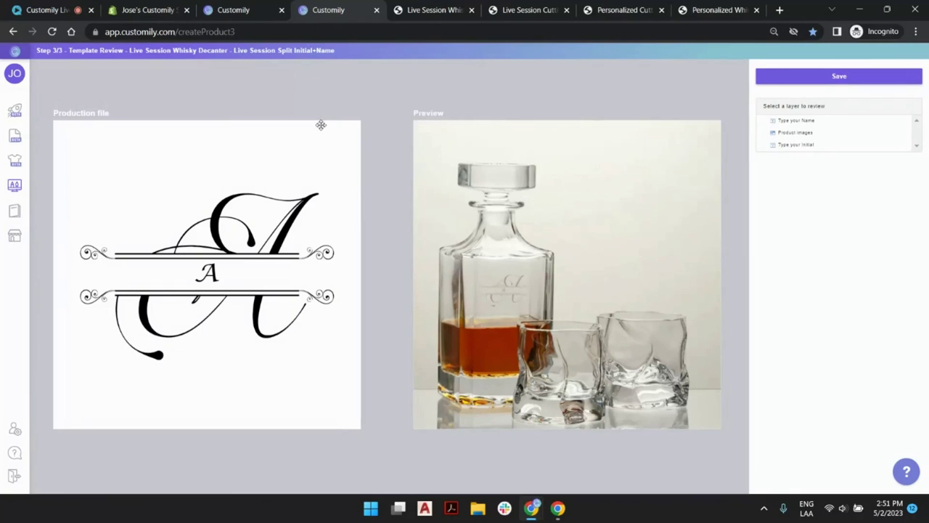
Save the decanter template and choose 'Create more templates' to return to the list.
left_click(791, 80)
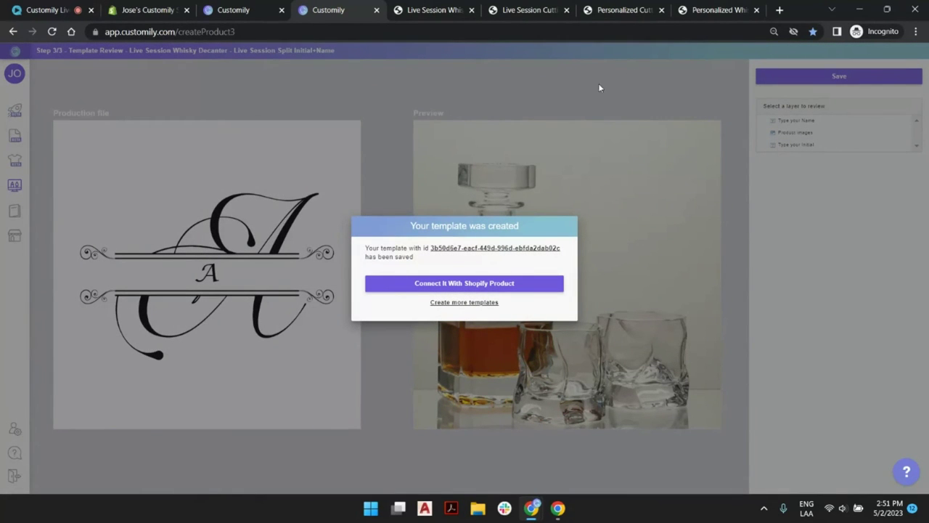
left_click(473, 303)
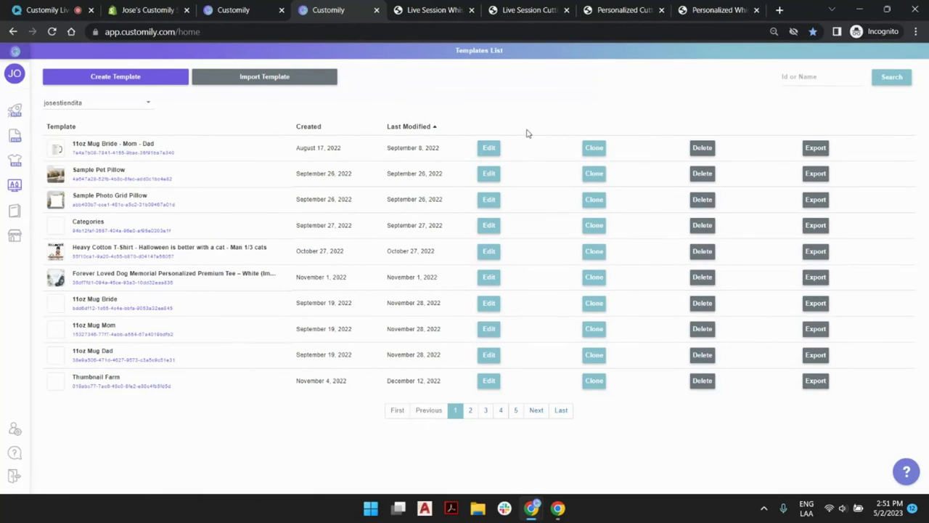
Reload the Shopify decanter page and test it with initial 'j' and a test name.
left_click(436, 9)
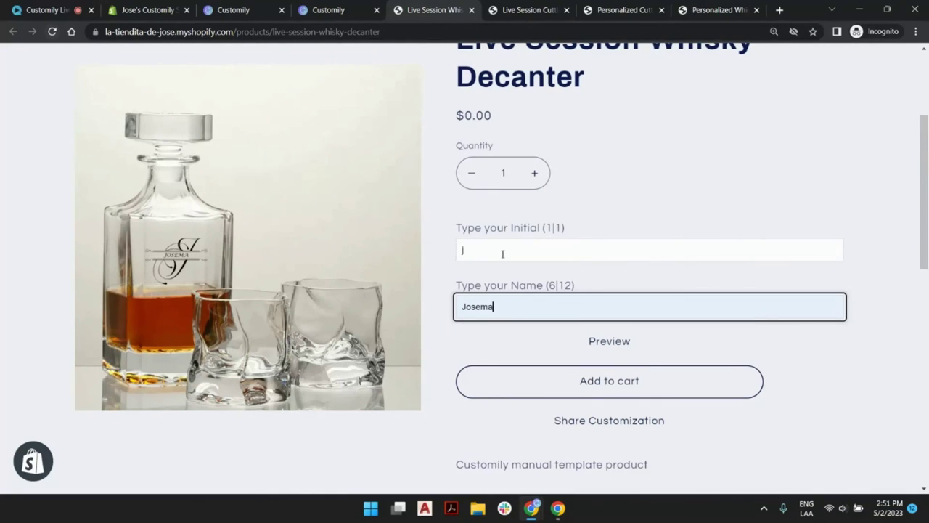
left_click(52, 32)
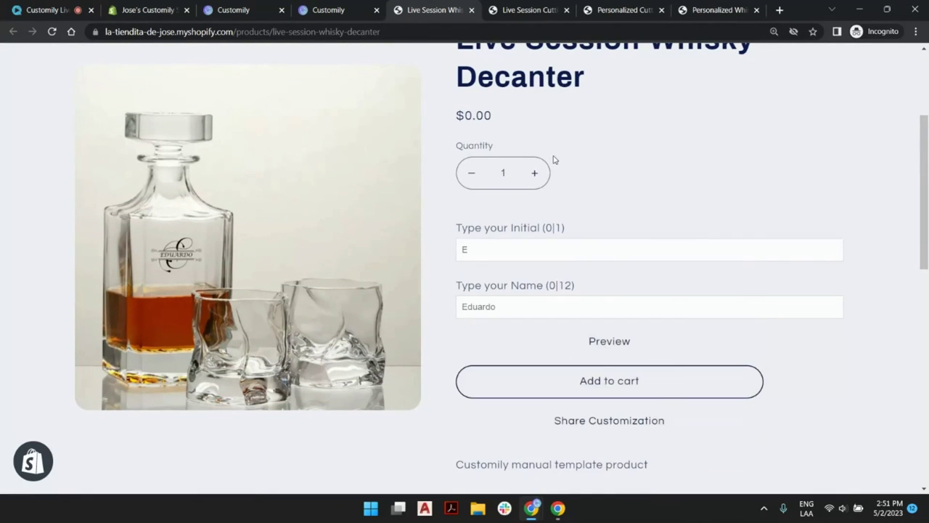
left_click(490, 256)
type("j")
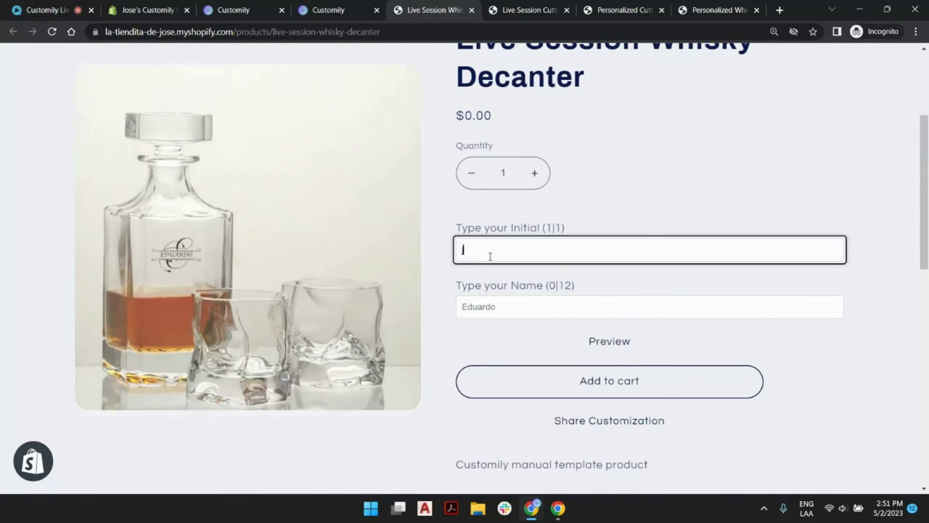
left_click(540, 307)
left_click(537, 337)
left_click(626, 202)
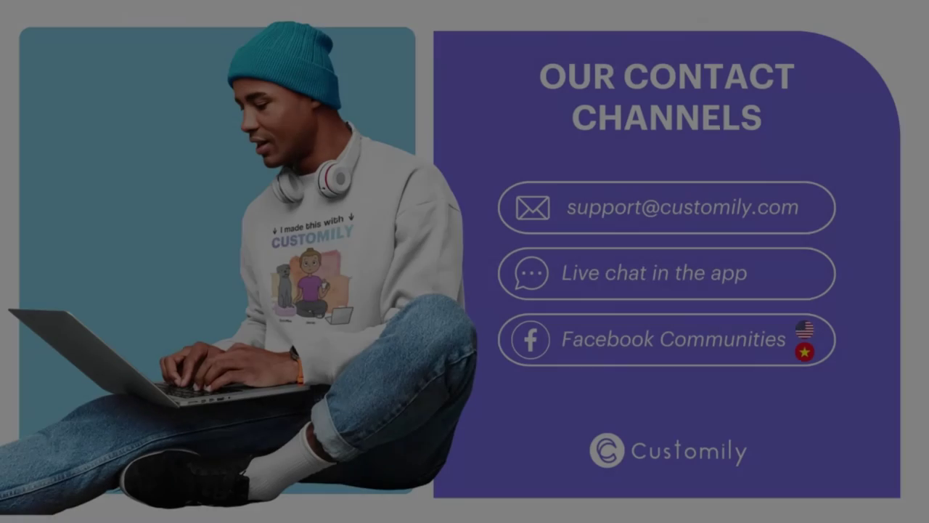